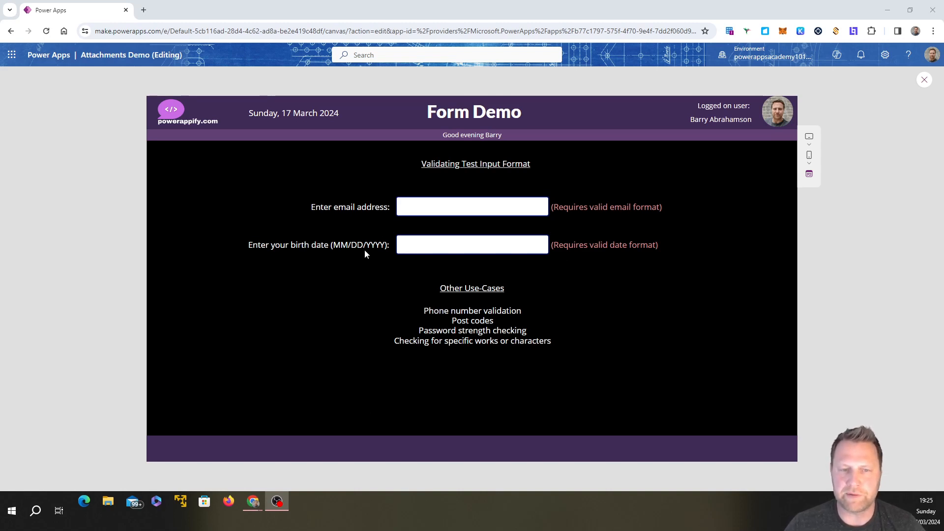
Step: Enter a correctly formatted email address in the running form's email field and move on to the birth date field
click(413, 208)
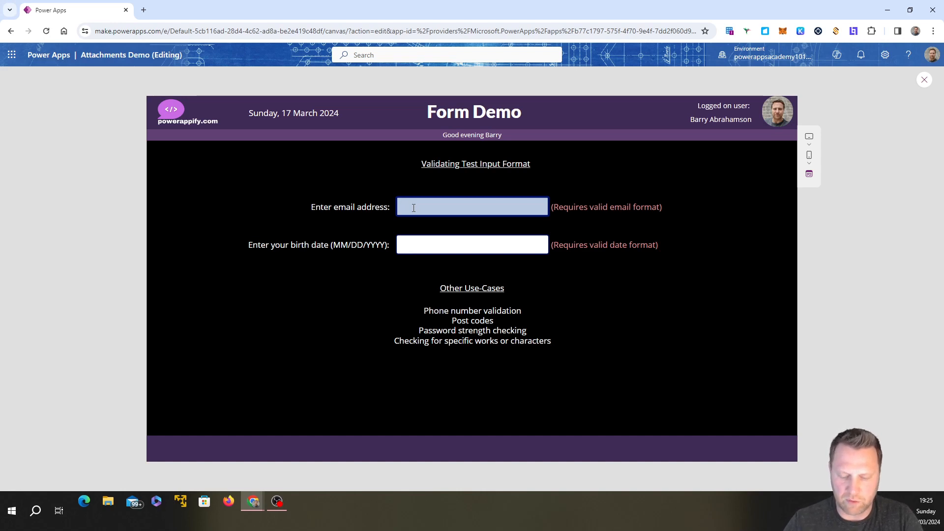
text(ba)
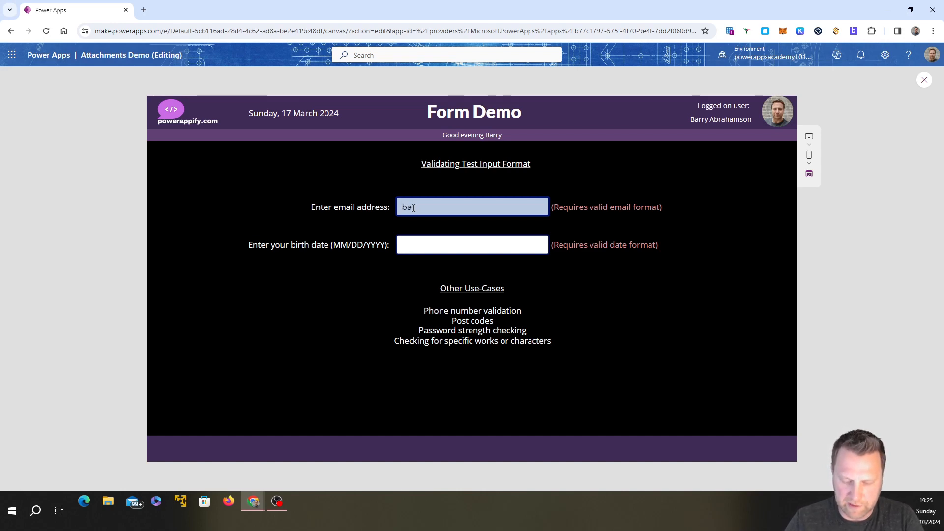
key(BackSpace)
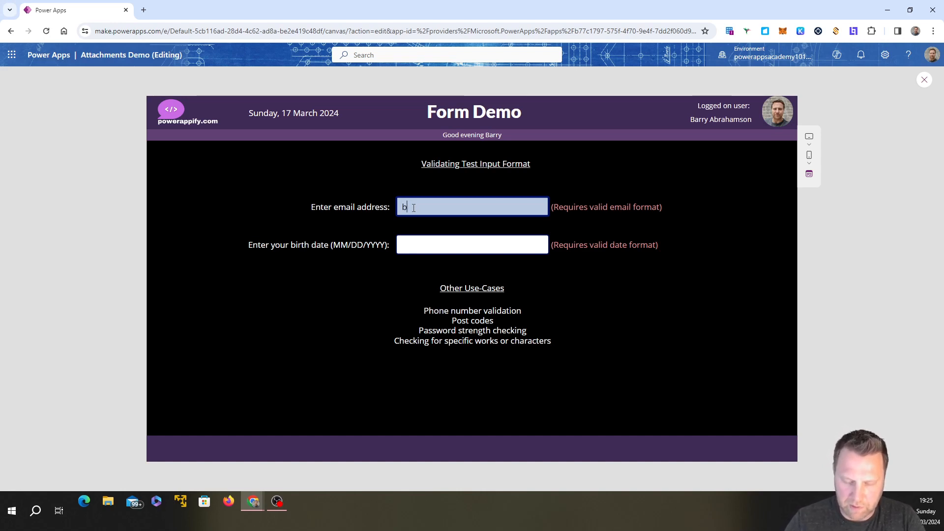
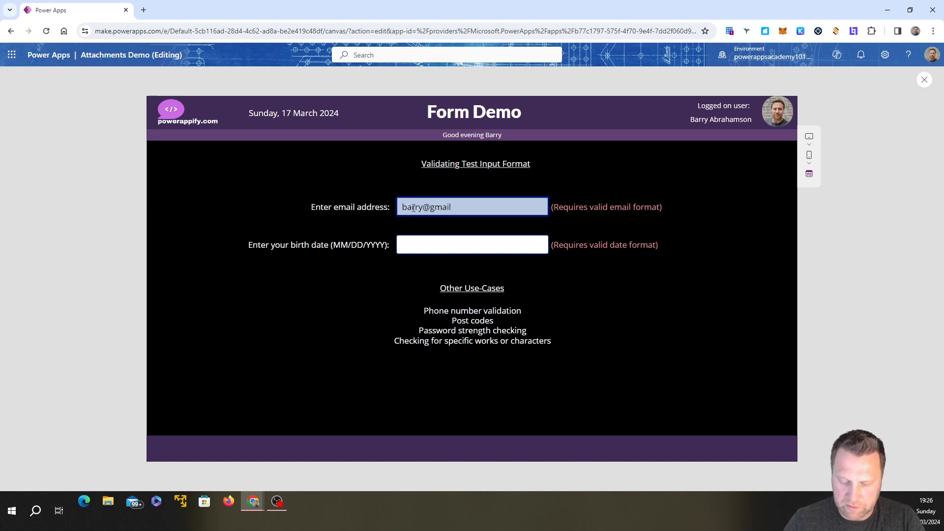
key(Tab)
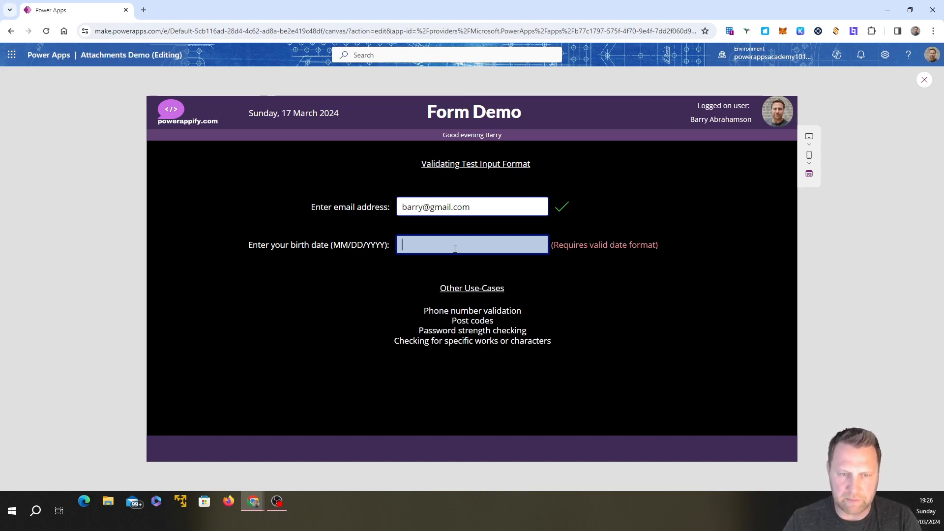
Step: Test the birth date field by entering a full date with the day before the month
text(23/)
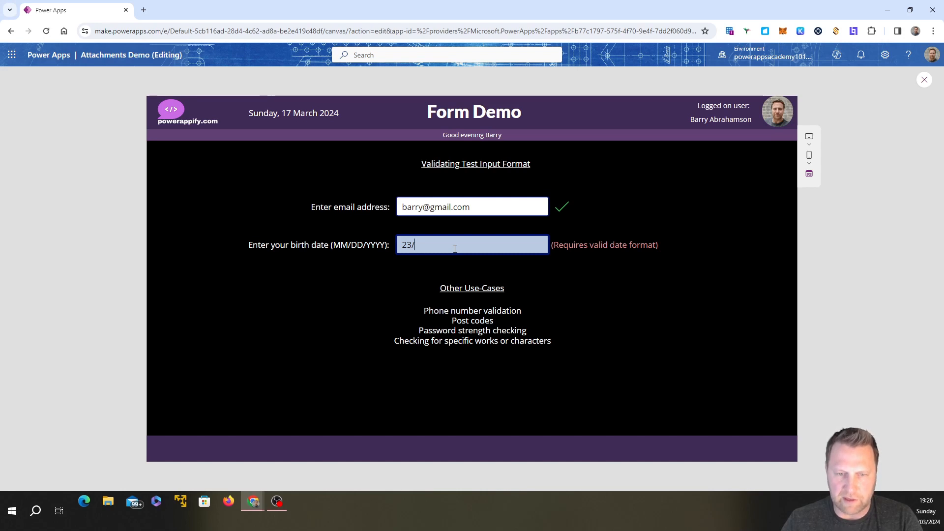
text(12/)
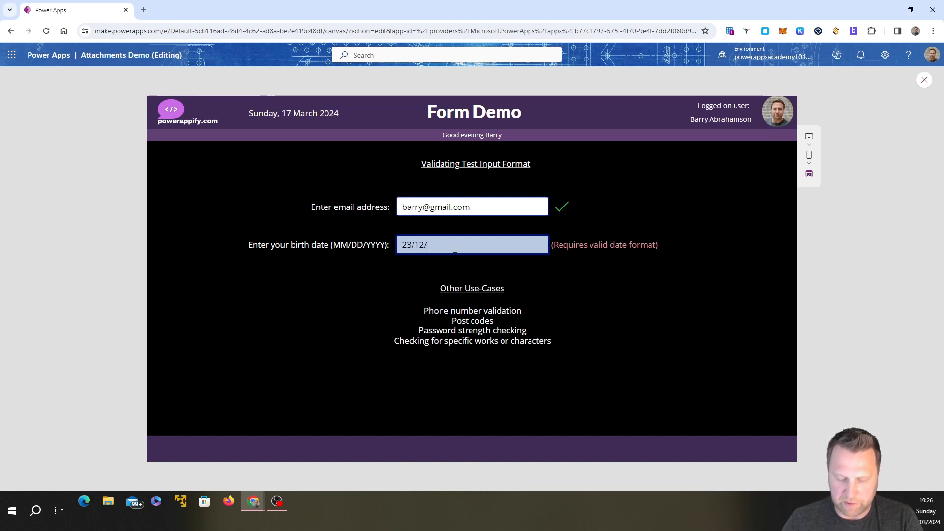
text(2)
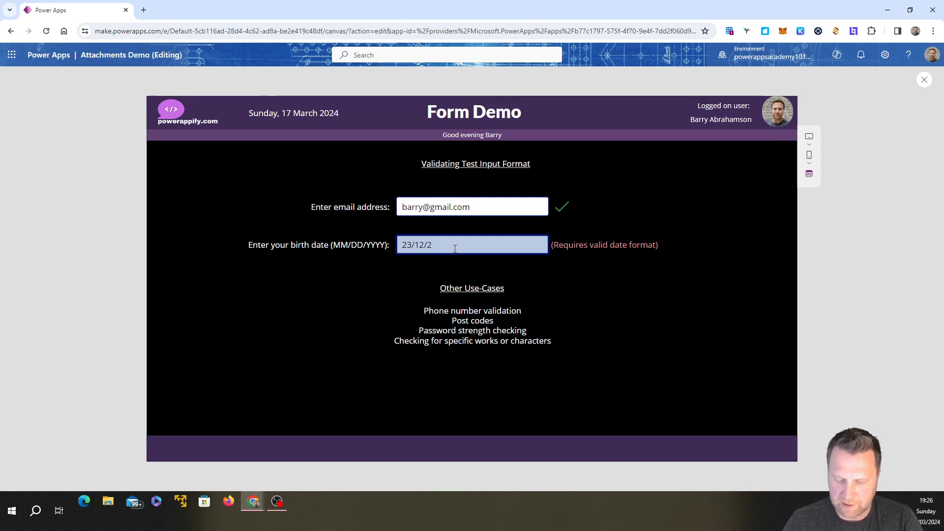
key(BackSpace)
text(1)
text(988)
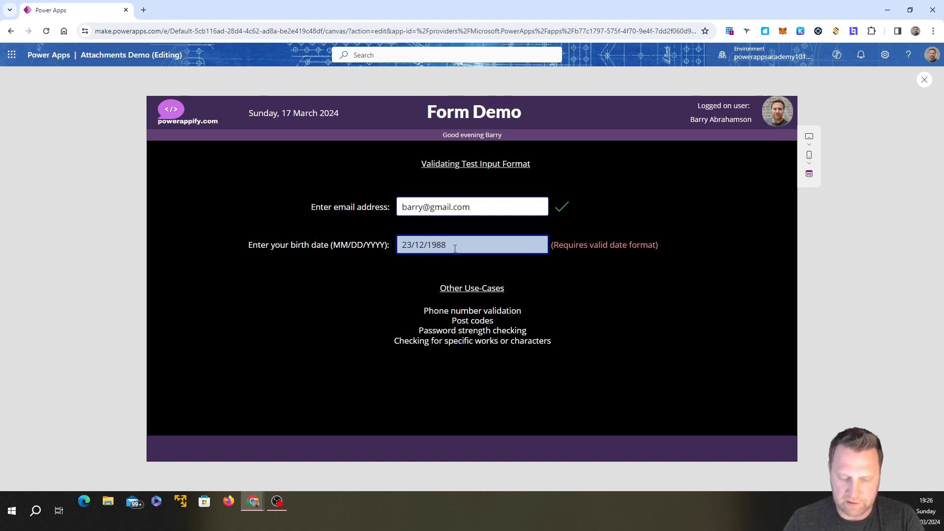
key(Tab)
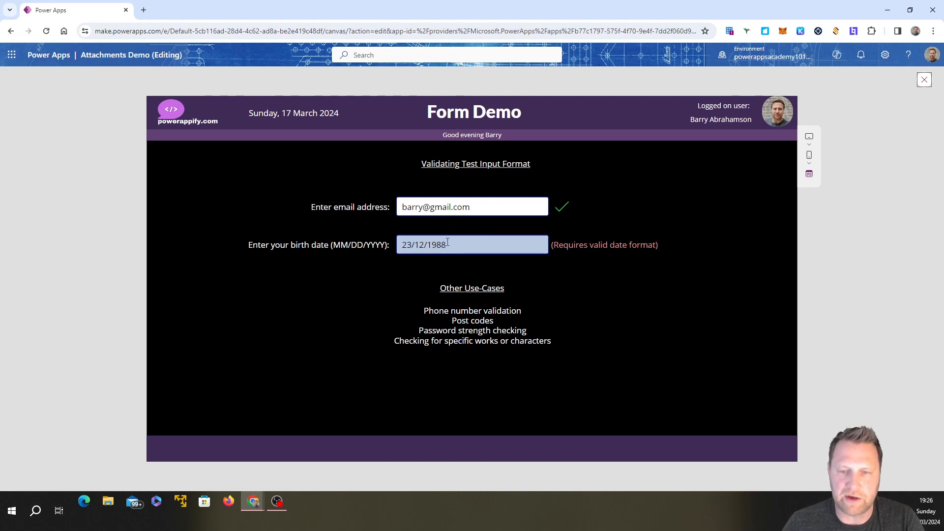
Step: Replace the whole birth date entry with a date in DD/MM/YYYY order to repeat the validation test
drag(447, 245, 397, 243)
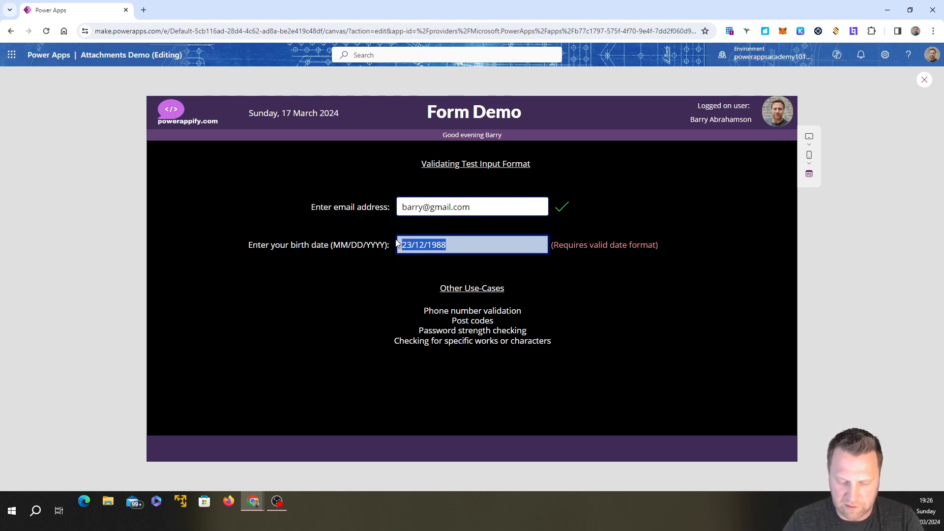
text(23/12/)
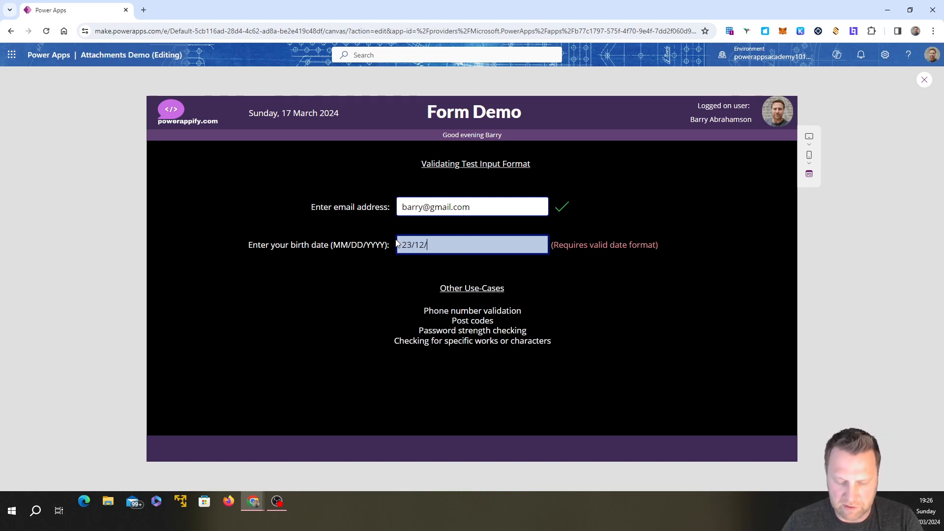
text(1988)
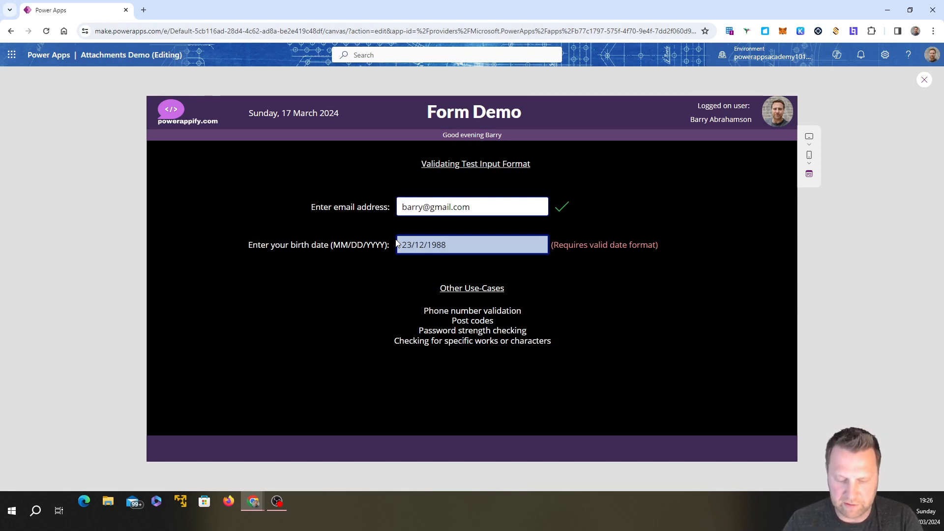
key(Tab)
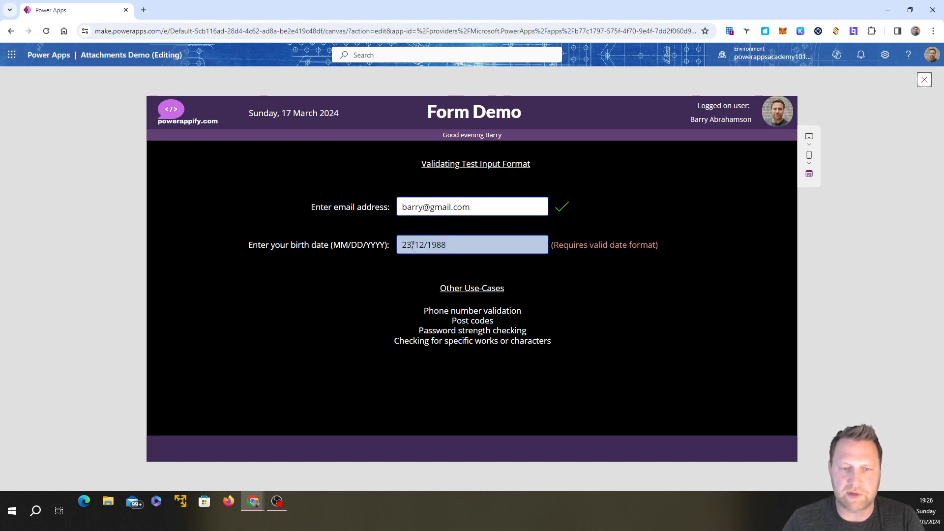
Step: Swap the day and month in the birth date entry to match the MM/DD/YYYY format
double_click(412, 245)
text(12/)
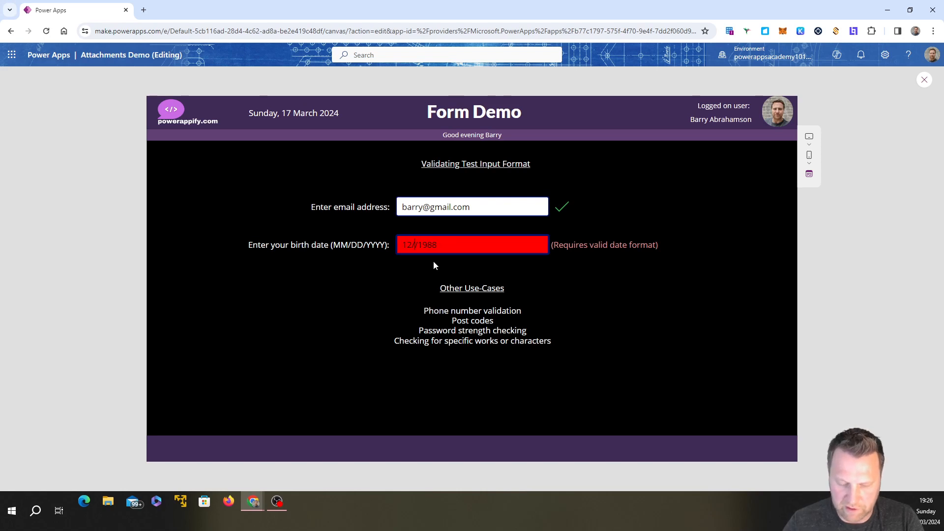
text(23)
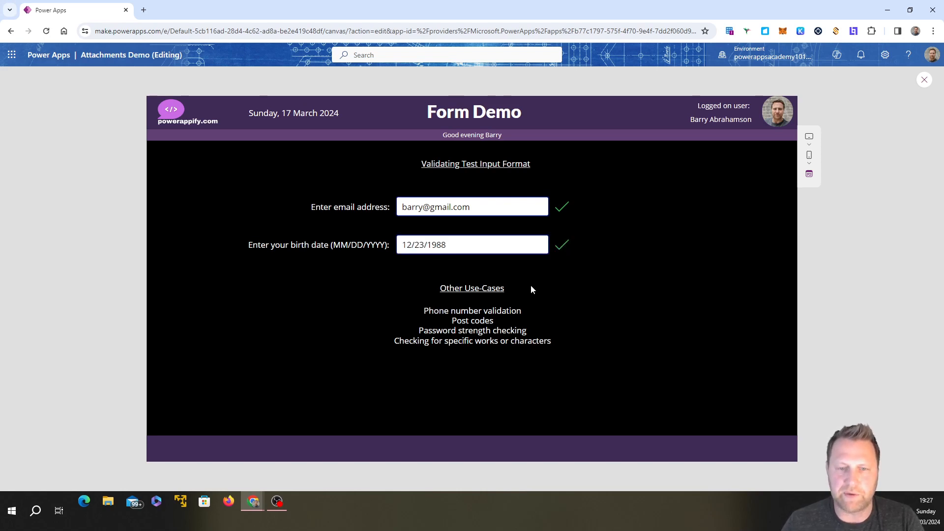
Step: Remove the @ sign from the entered email address and leave the field to test its validation
click(478, 214)
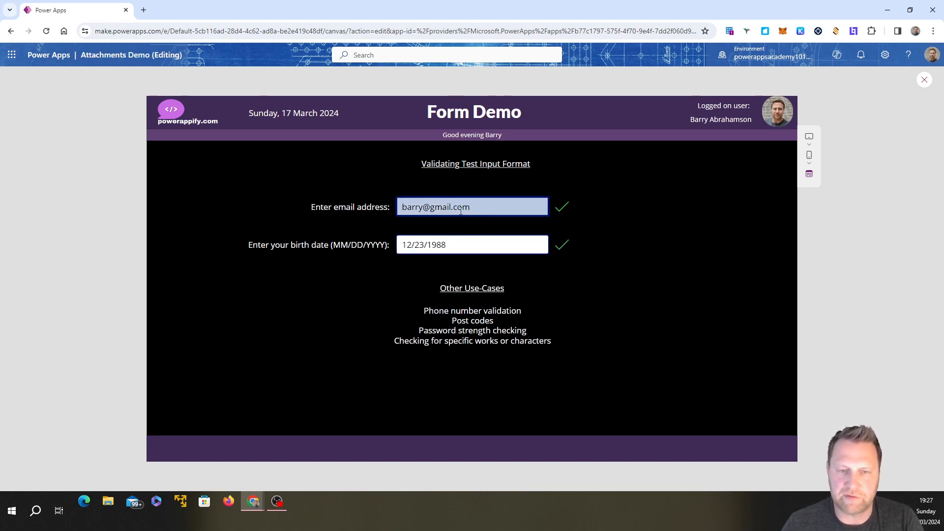
key(BackSpace)
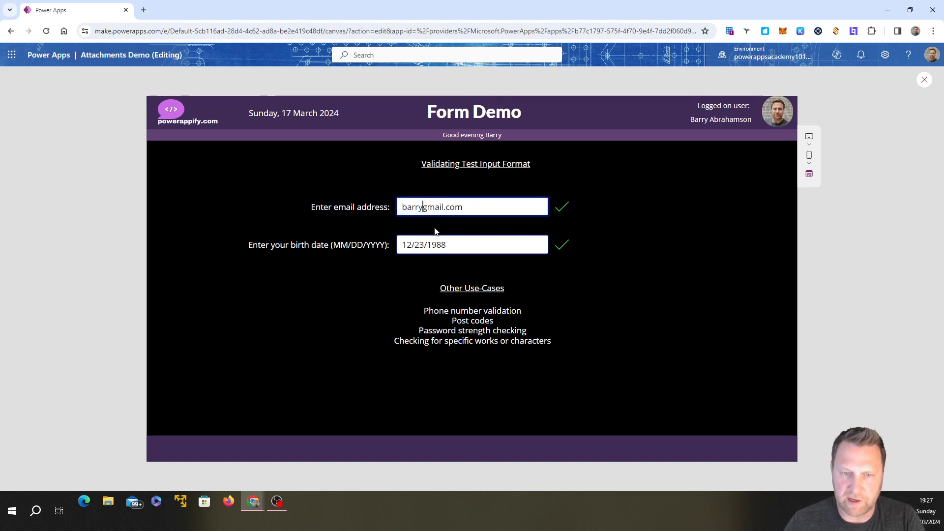
key(Tab)
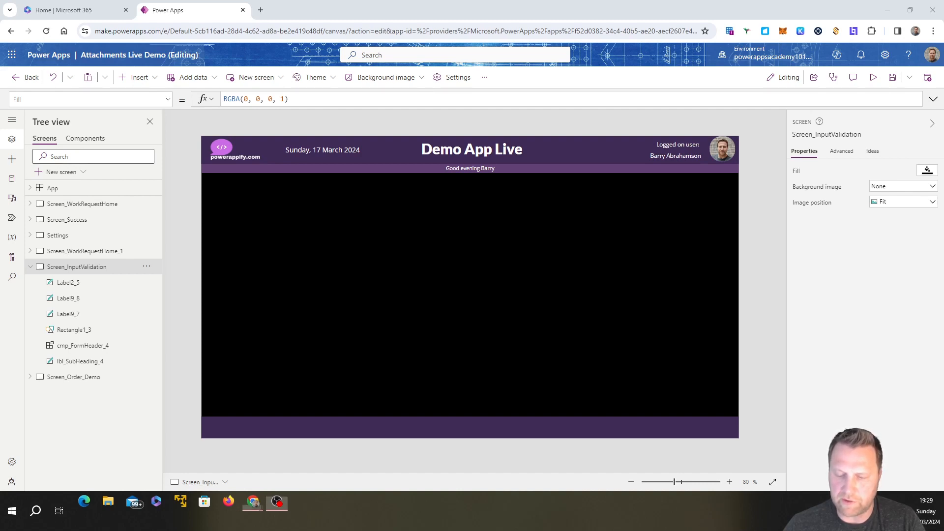
Step: Insert a text label near the upper left of the blank Screen_InputValidation canvas and make its text white
click(139, 77)
click(158, 138)
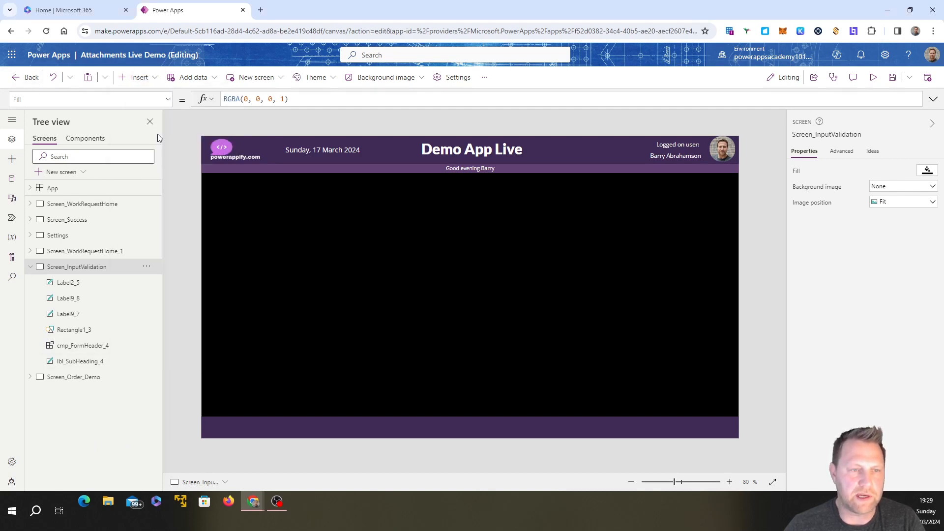
drag(258, 199, 261, 215)
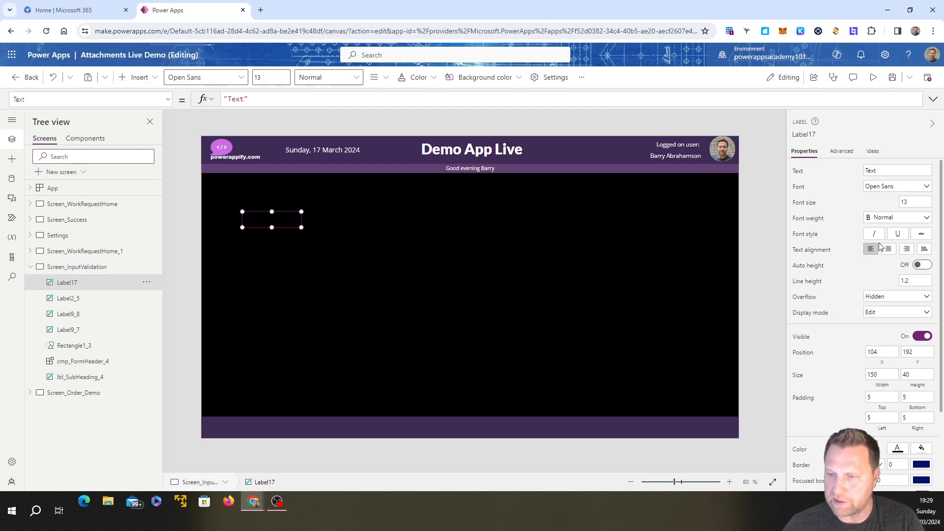
click(898, 447)
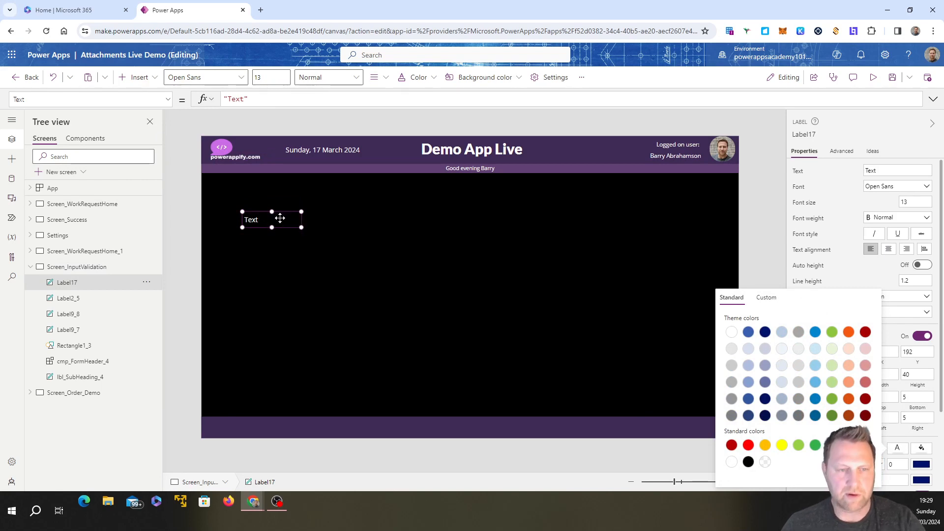
Step: Move the label to about X 112, Y 212 and place a copy below it at about X 112, Y 279
drag(286, 218, 281, 251)
key(ctrl+c)
key(ctrl+v)
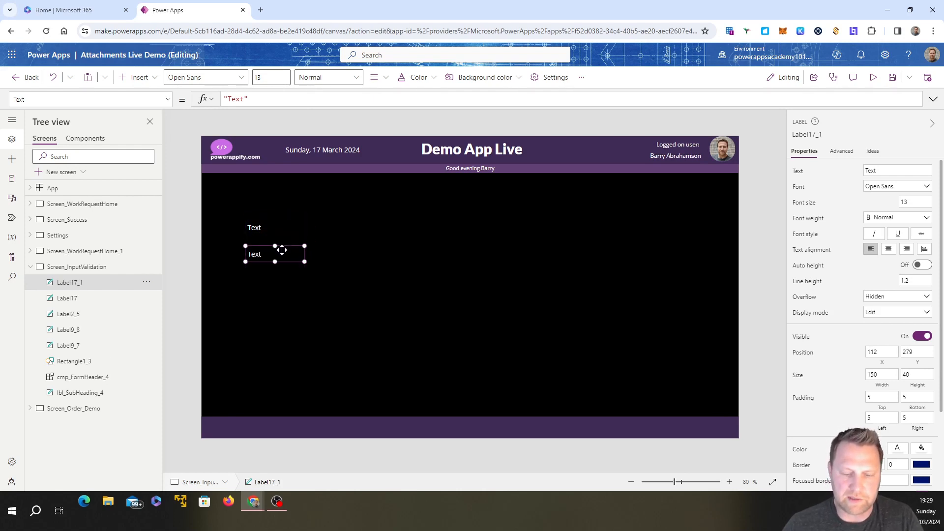
Step: Set the upper label's text to "Enter email address:" and widen the label so the text fits on one line
double_click(263, 228)
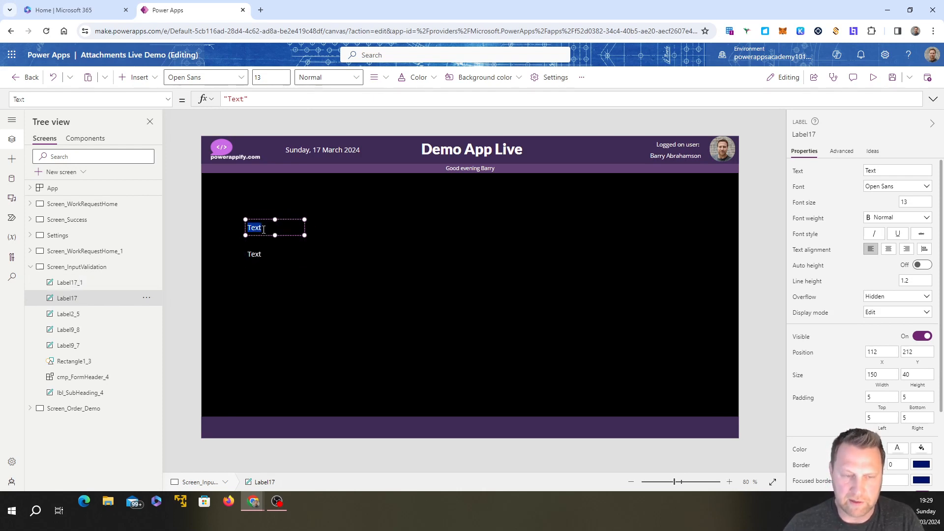
text(Enter)
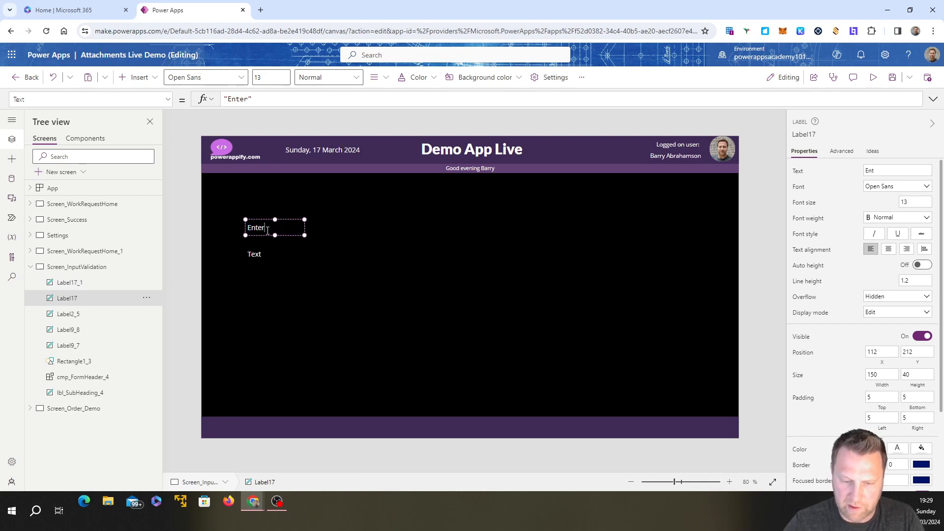
text( email)
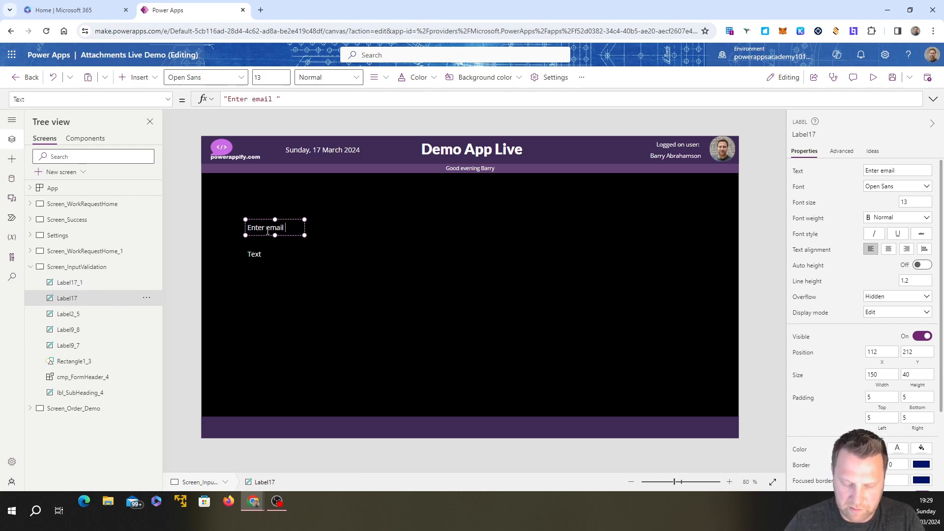
text( address:)
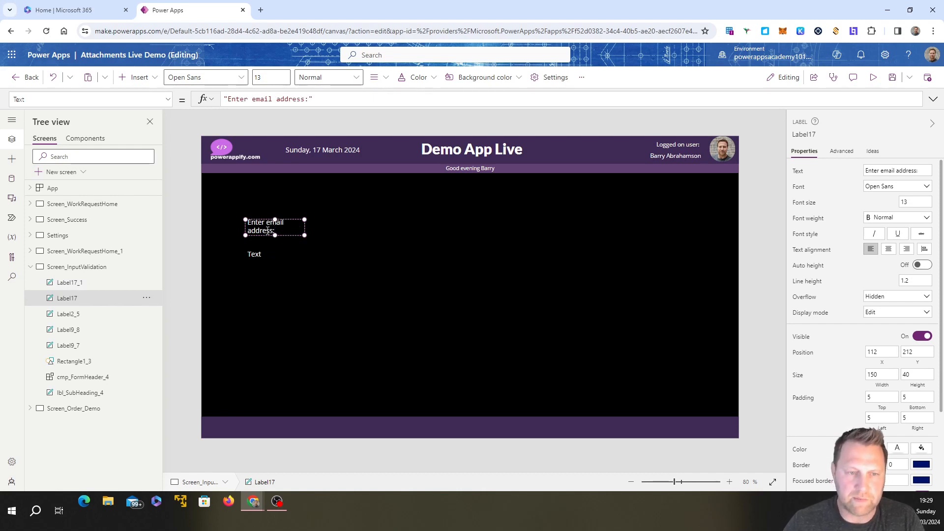
drag(304, 235, 357, 234)
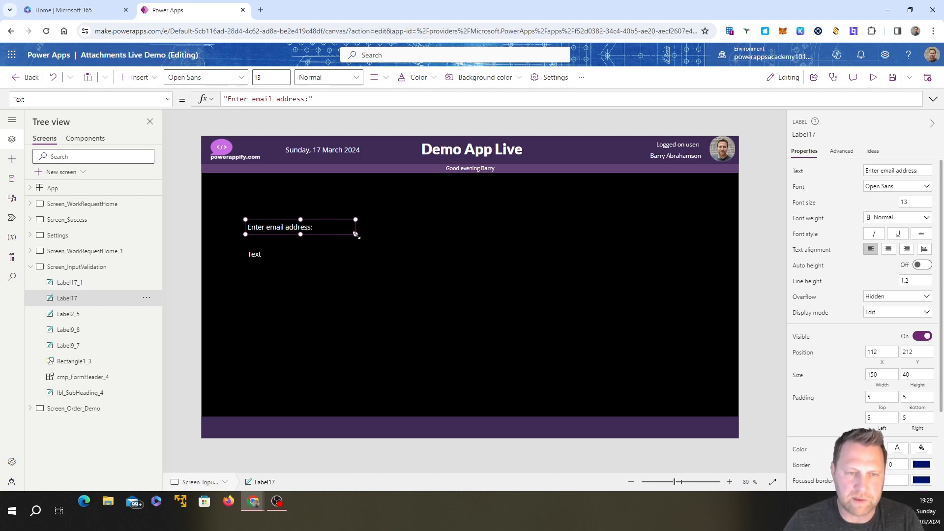
Step: Set the lower label's text to "Enter your bitrh date (MM/DD/YYYY):" and enlarge the label to about 357 by 47 so it fits on one line
click(257, 257)
click(257, 256)
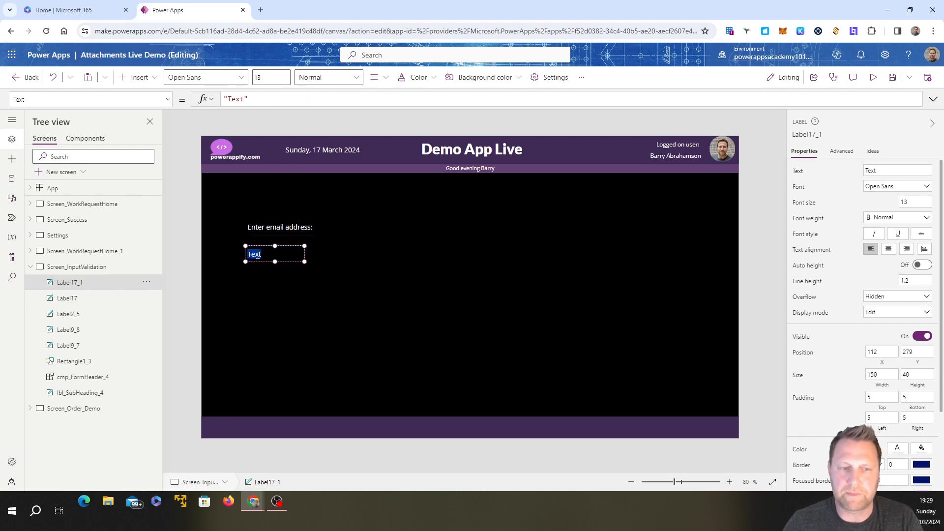
text(En)
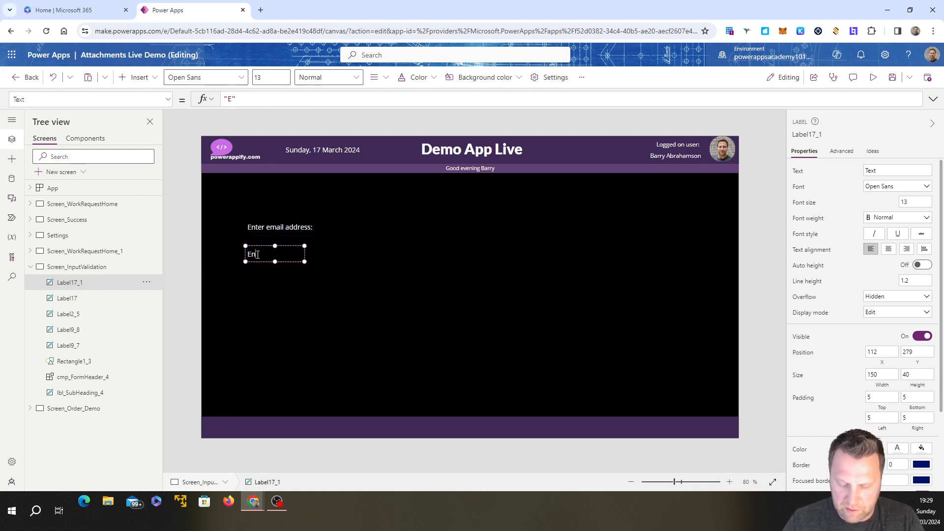
text(ter your bitrh)
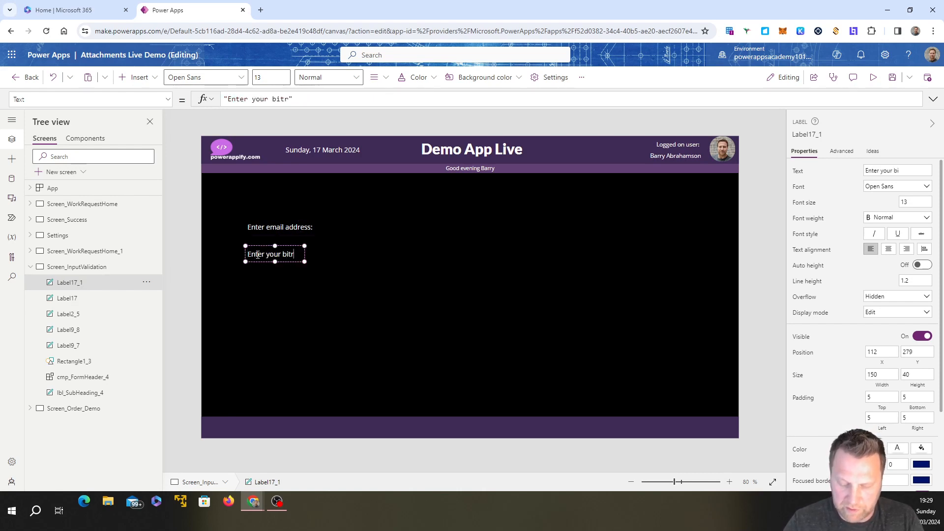
text( date)
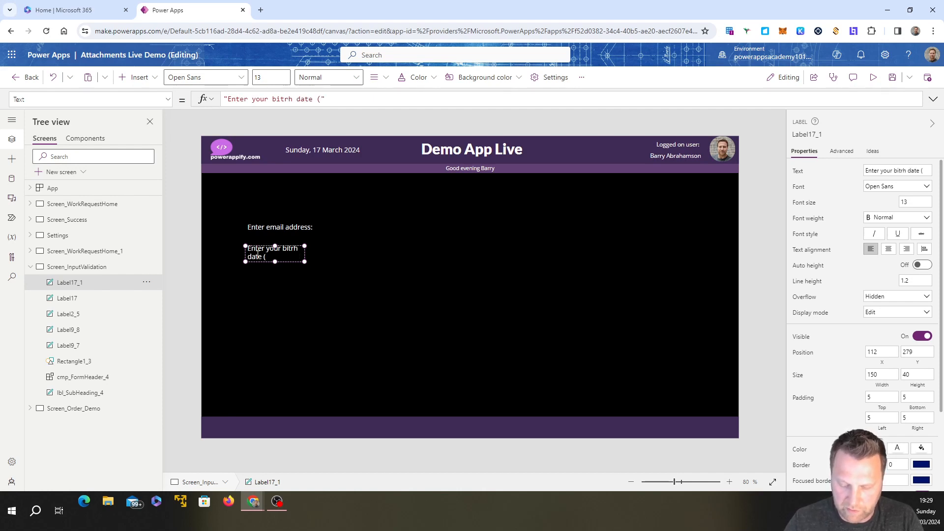
text( (MM/)
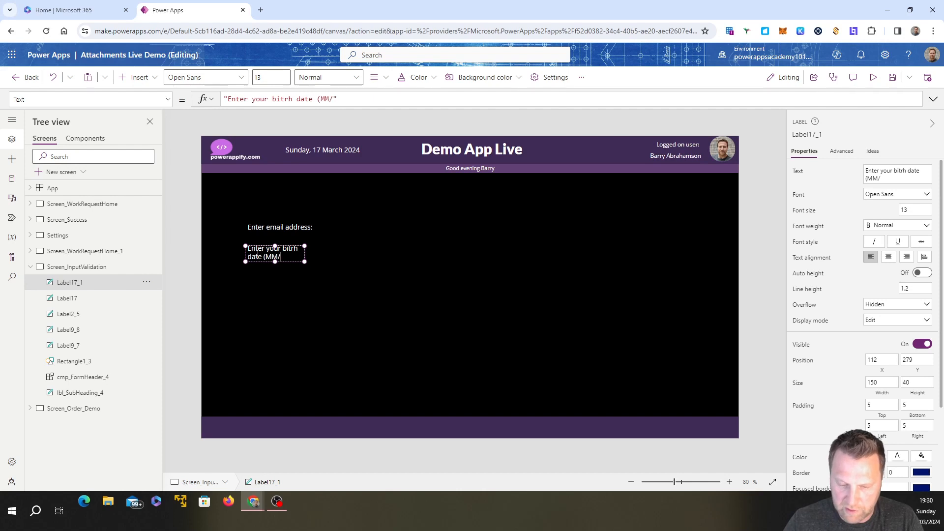
text(DD/)
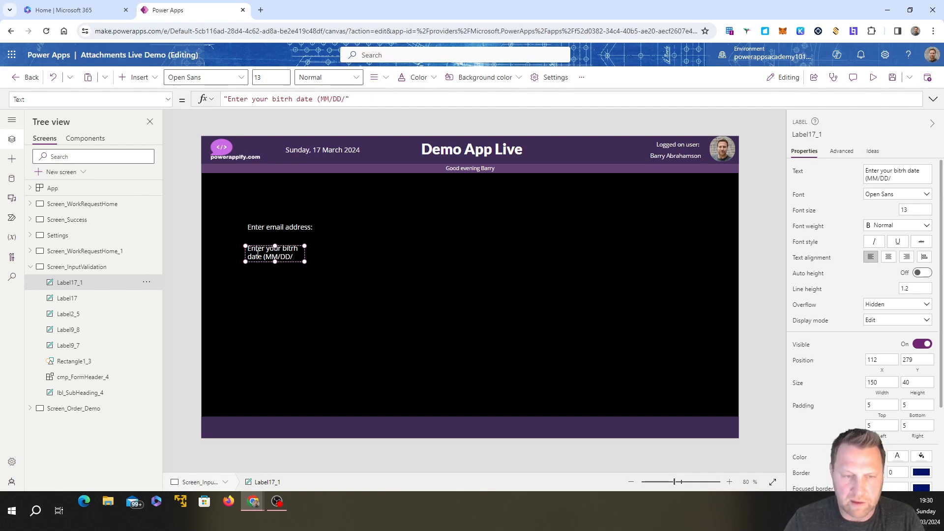
text(YYYY)
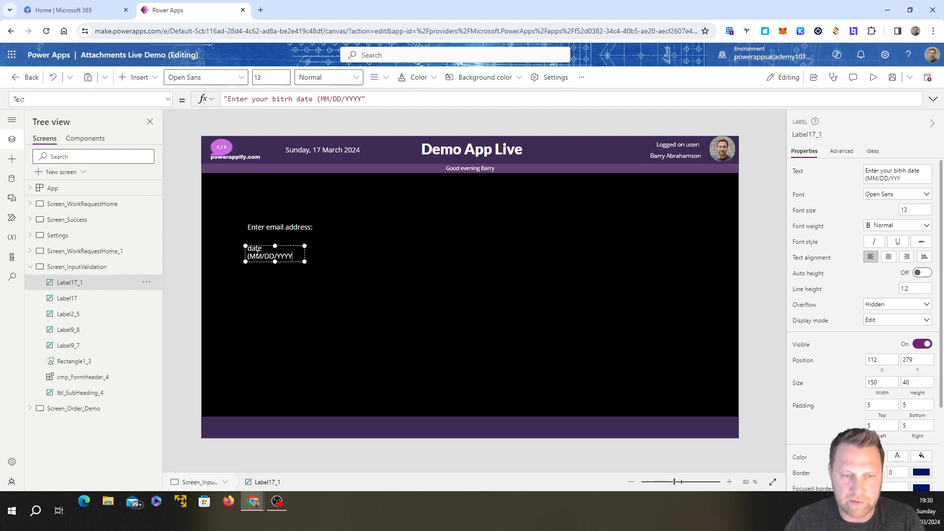
text():)
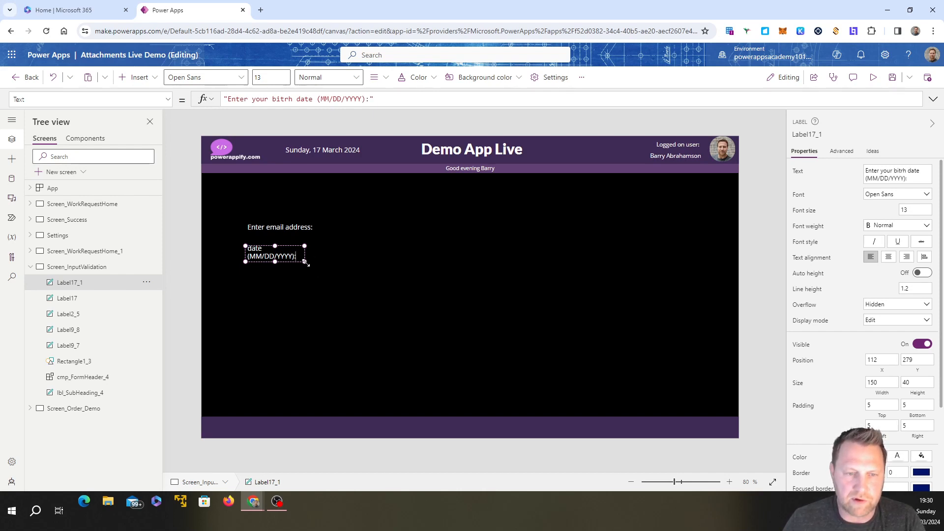
drag(304, 263, 388, 266)
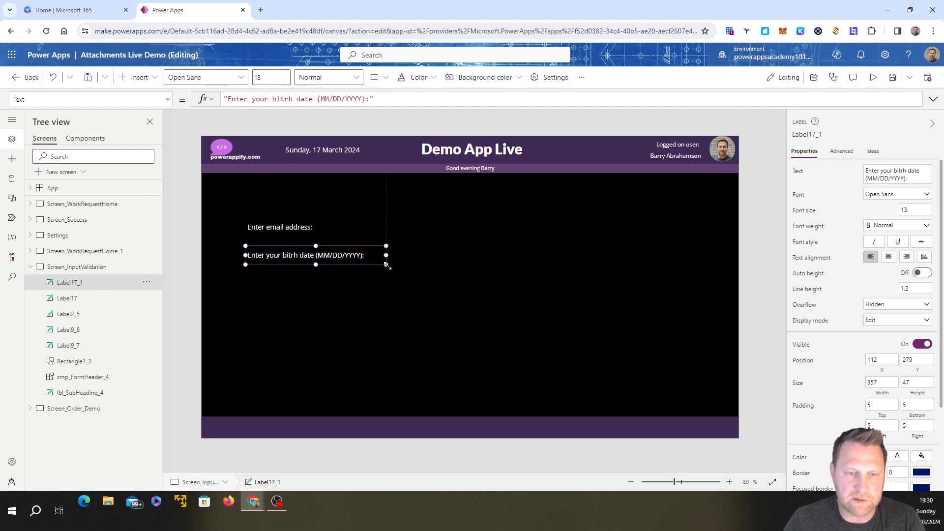
Step: Widen the email label to about 308, right-align both labels' text, and move the birth date label to about X 63, Y 276, aligning their right edges
click(285, 227)
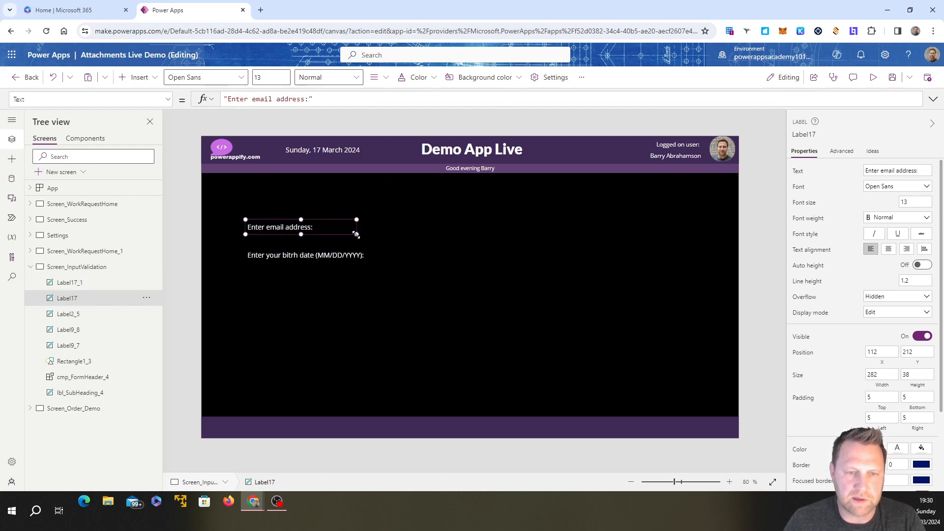
drag(357, 235, 366, 235)
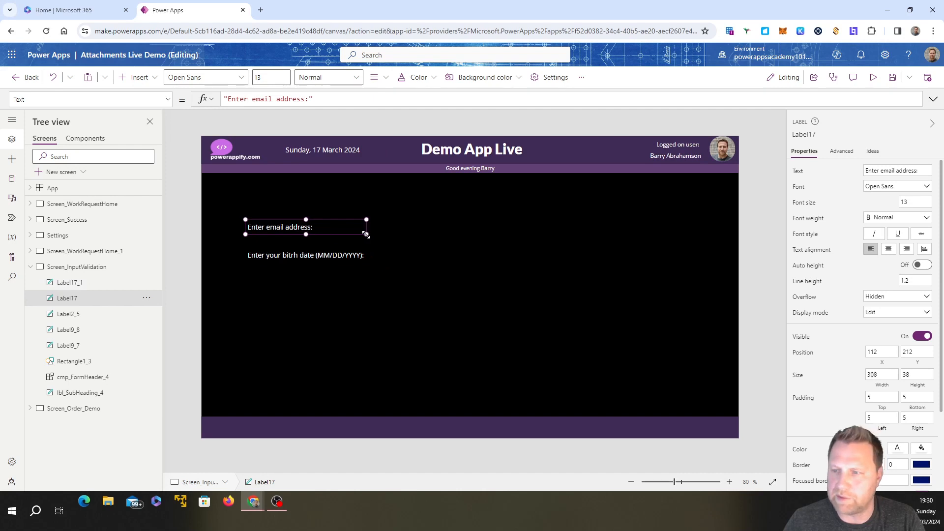
click(906, 249)
click(353, 255)
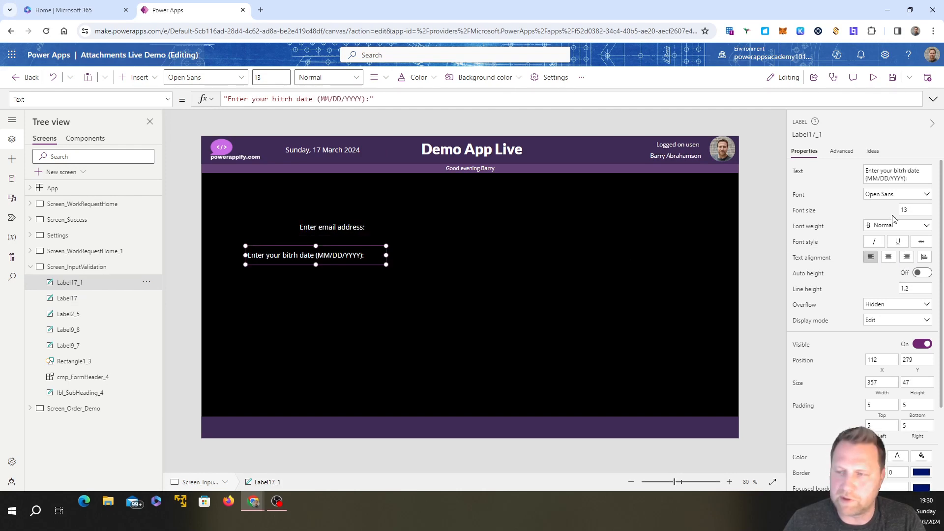
click(906, 257)
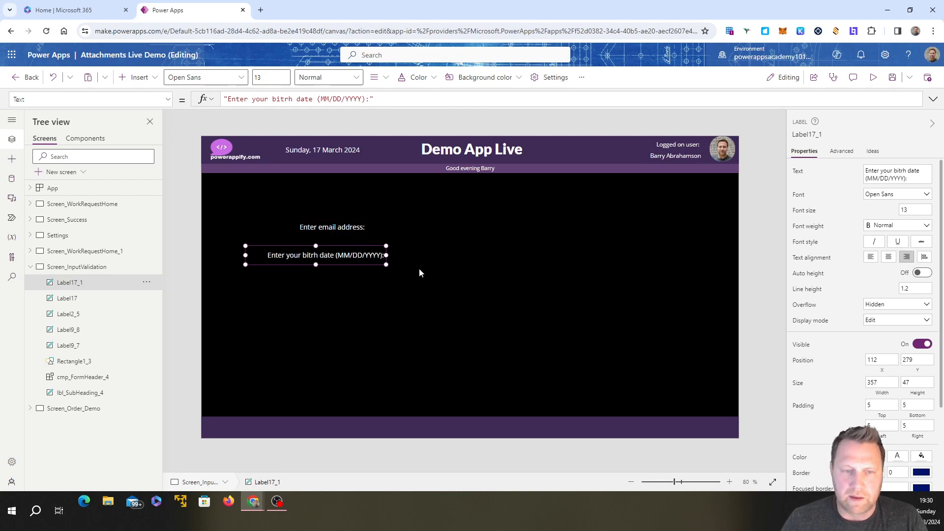
drag(360, 257, 345, 259)
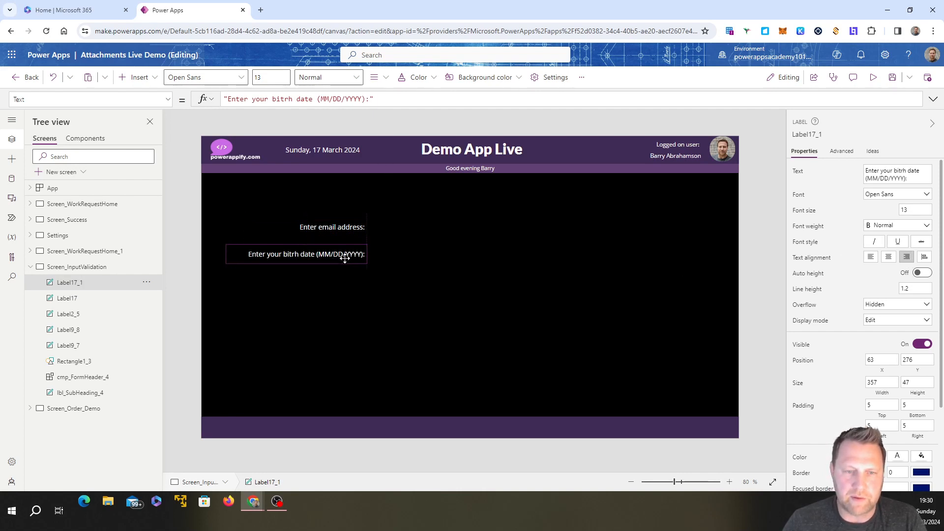
click(393, 366)
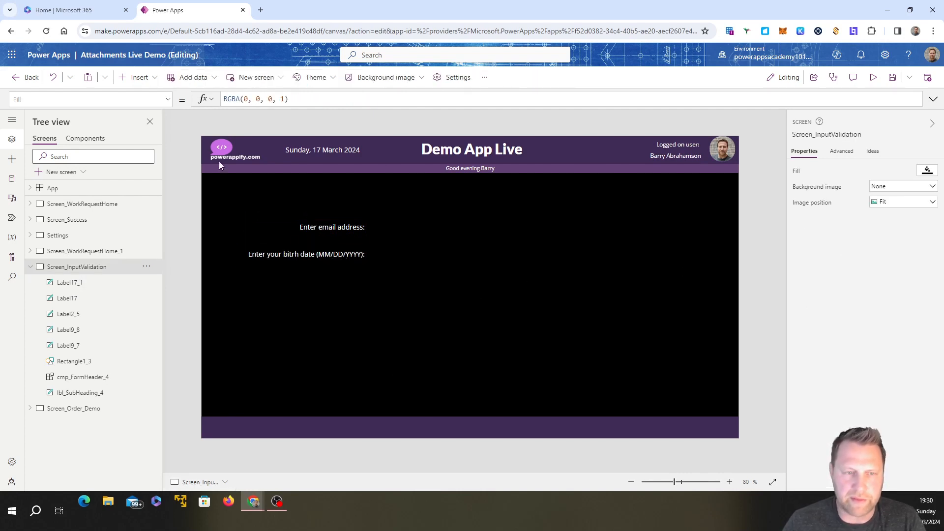
Step: Insert a text input beside the email label at about X 436, Y 210 and place a copy beside the birth date label at about Y 276
click(139, 77)
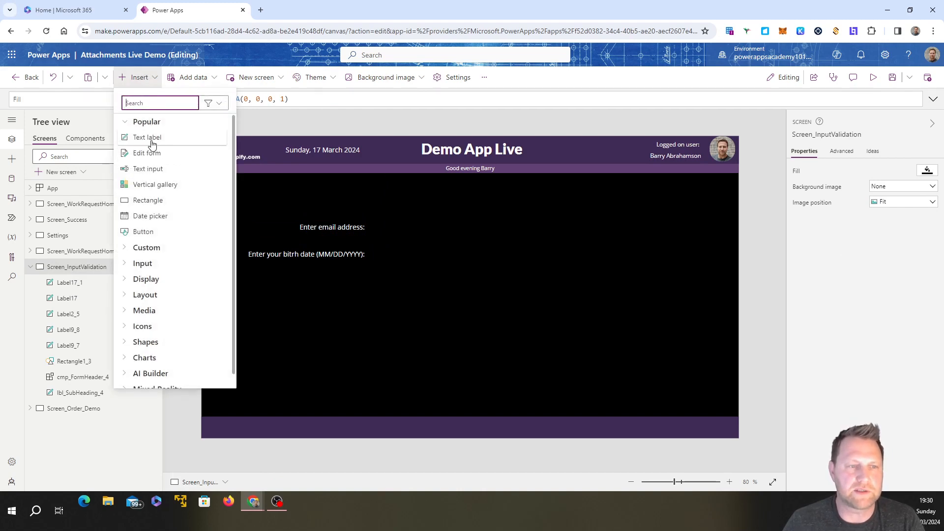
click(158, 170)
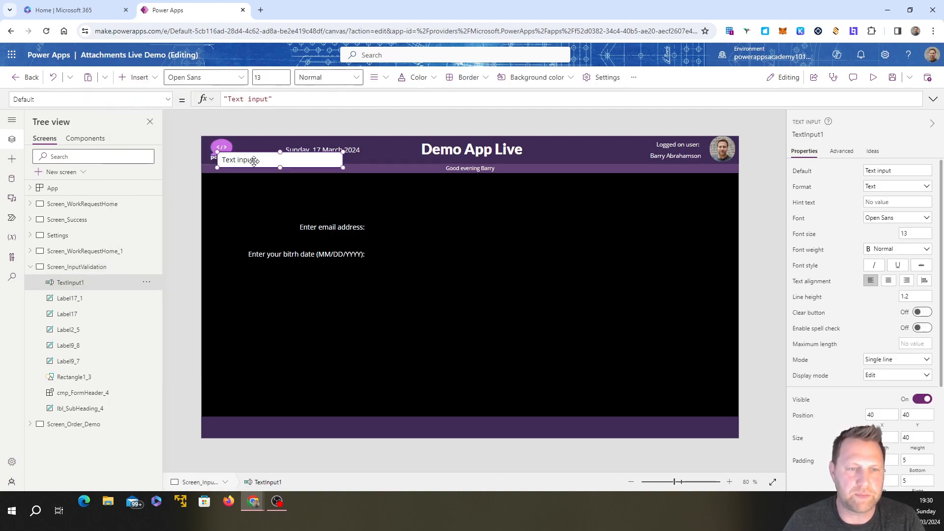
drag(256, 165, 414, 225)
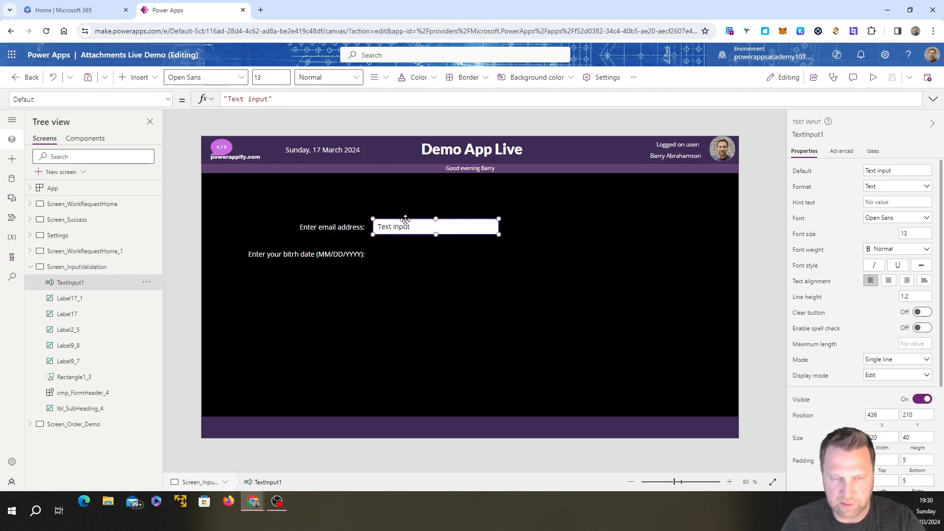
key(ctrl+c)
key(ctrl+v)
drag(411, 228, 404, 248)
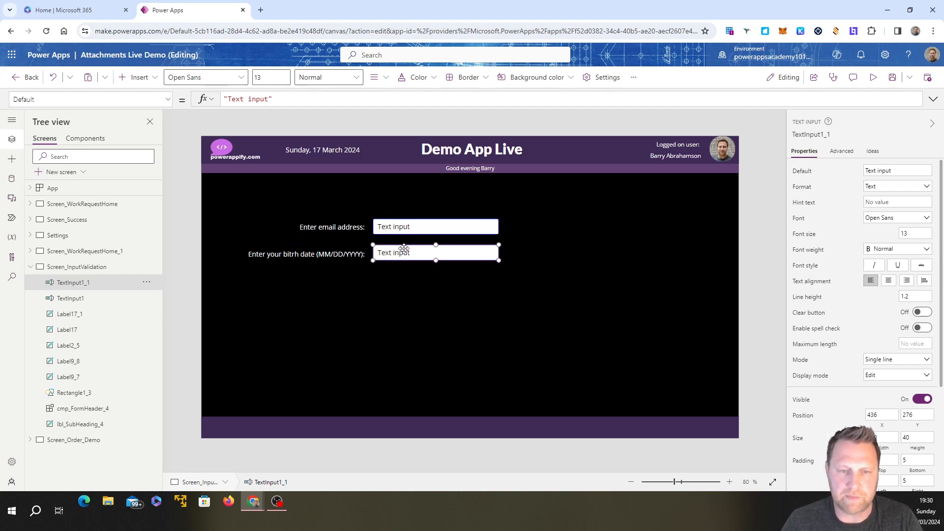
Step: Rename the text input beside the email address label as txt_EmailAddress
click(402, 231)
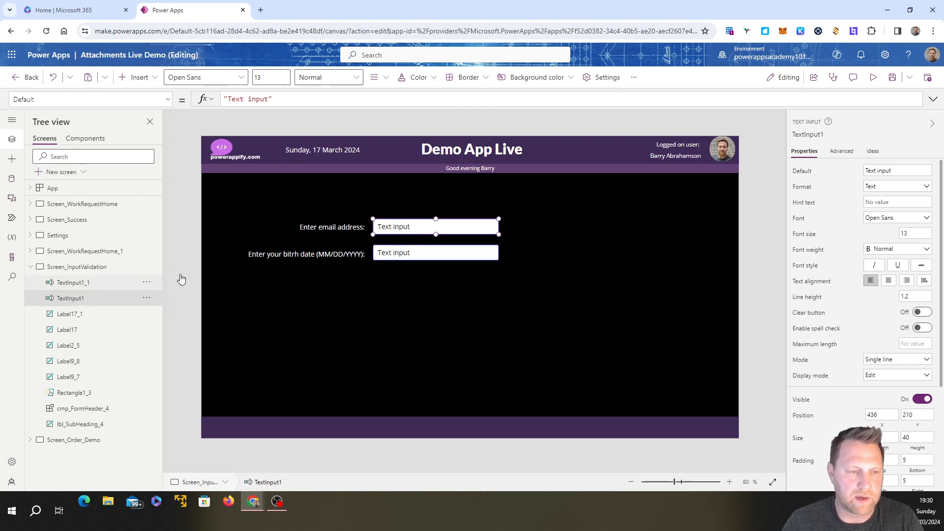
click(147, 298)
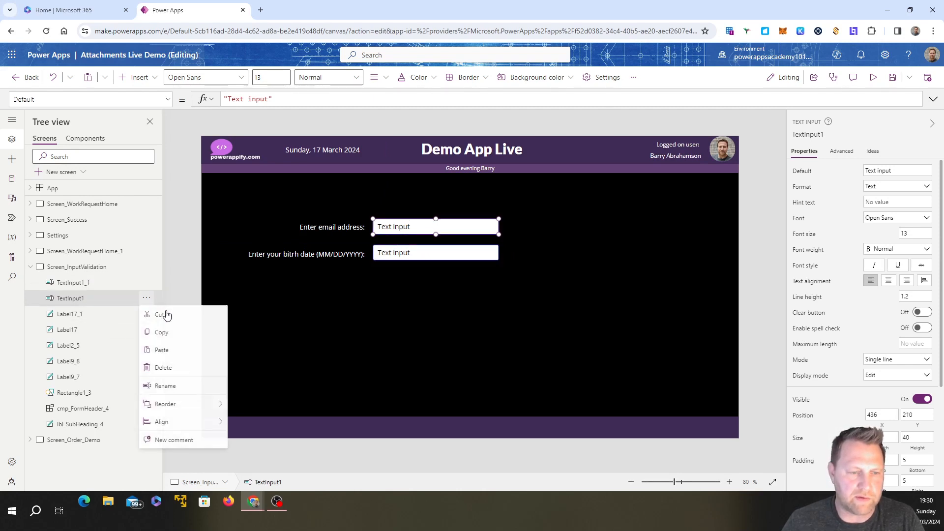
click(173, 385)
text(txt_)
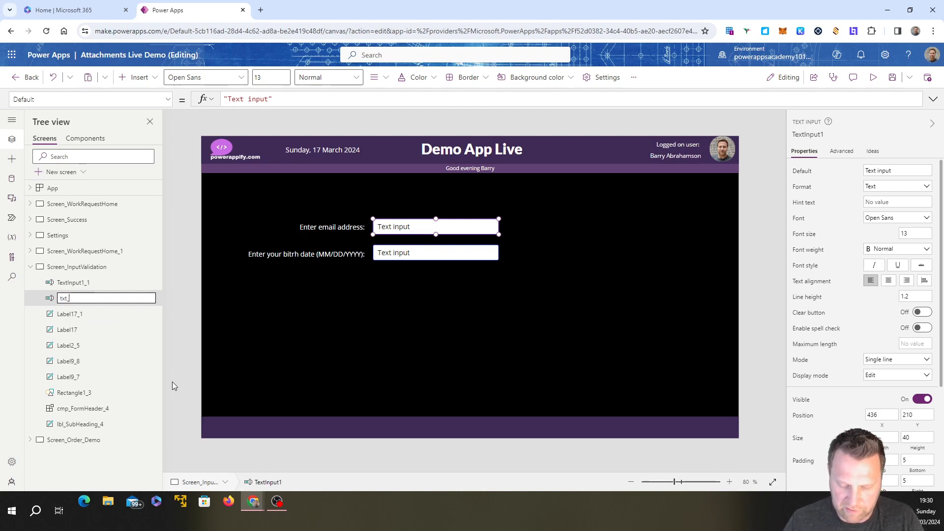
text(Email)
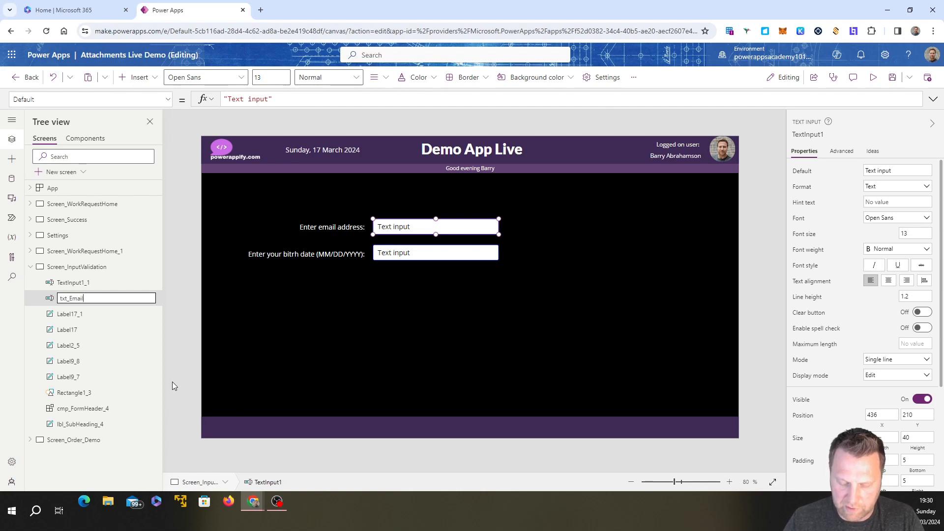
text(Address)
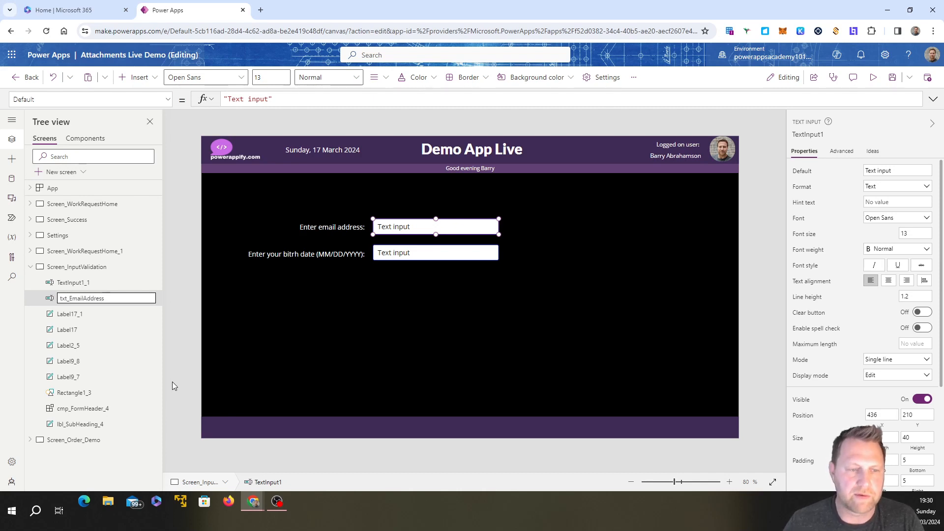
click(356, 342)
Step: Rename the text input beside the birth date label as txt_BirthDate
click(445, 255)
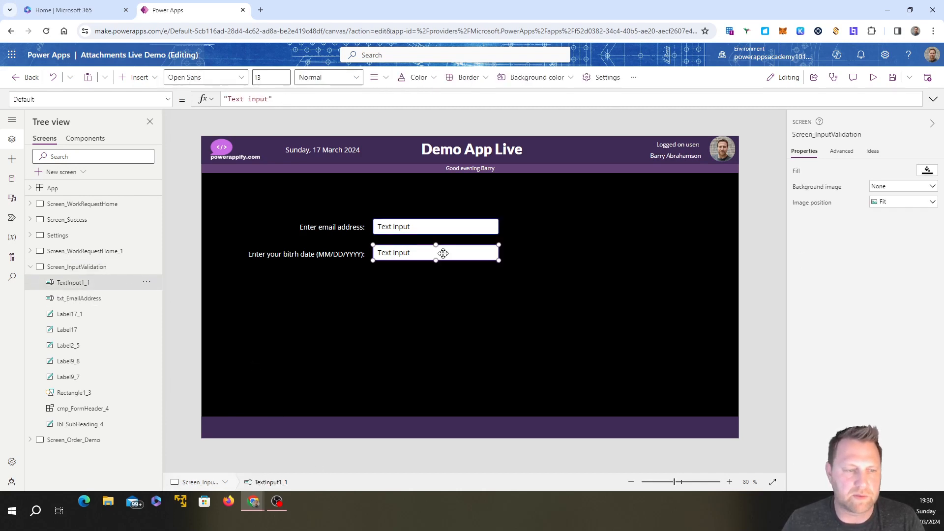
click(147, 282)
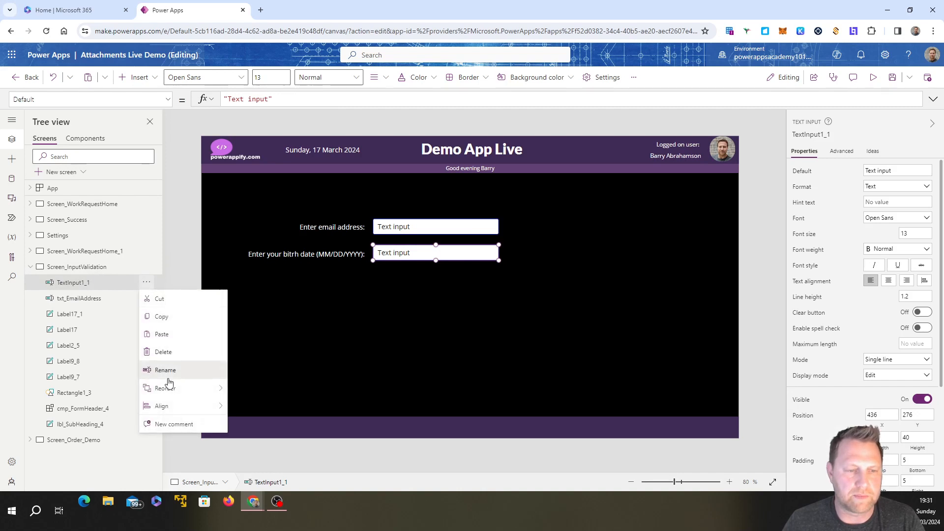
click(157, 368)
text(txt_Birt)
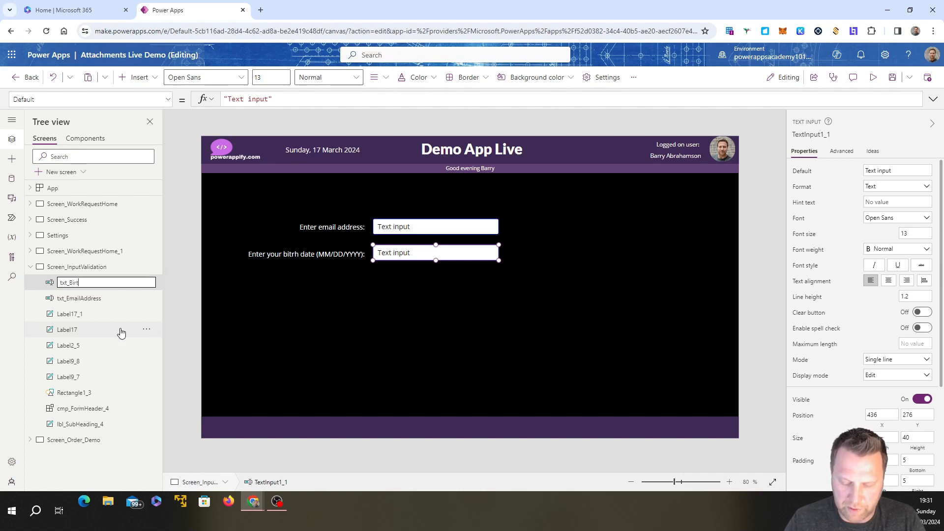
text(hDate)
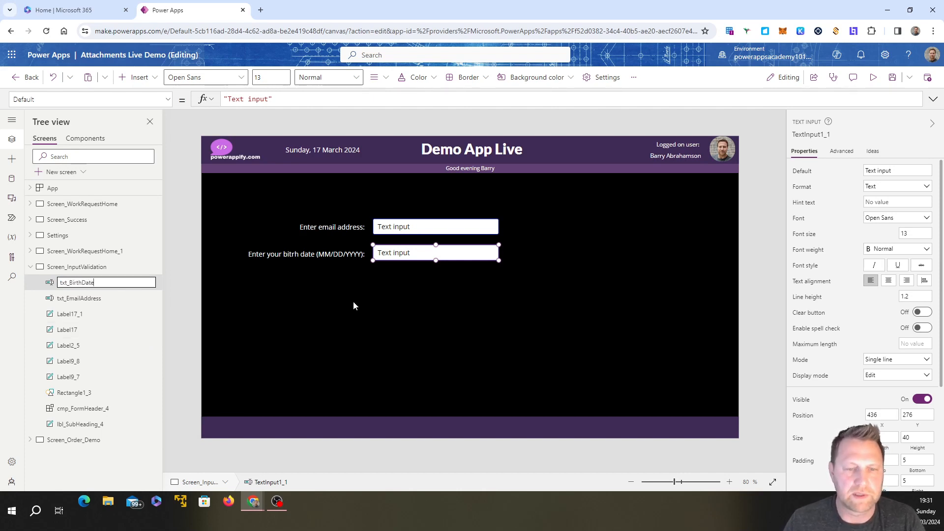
click(354, 302)
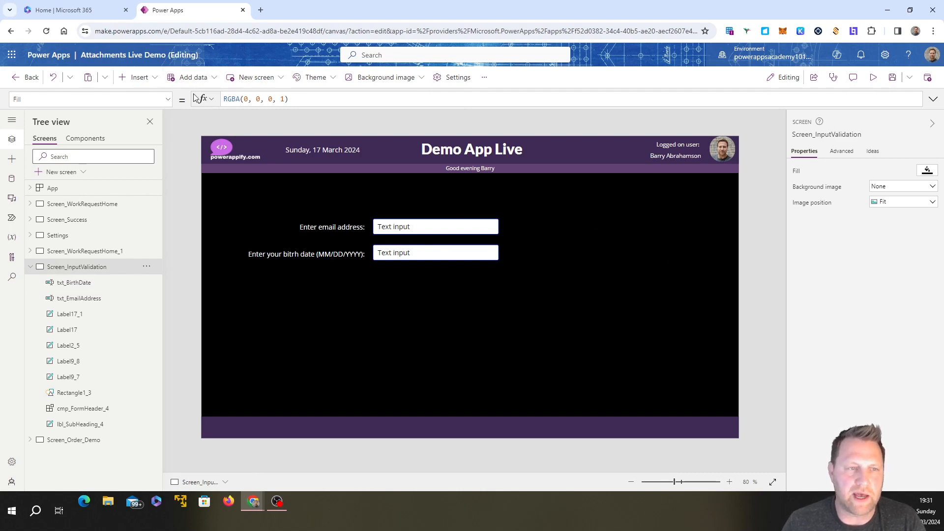
Step: Insert a Check icon just right of the email text input at about X 780, Y 198 and color it standard green
click(152, 78)
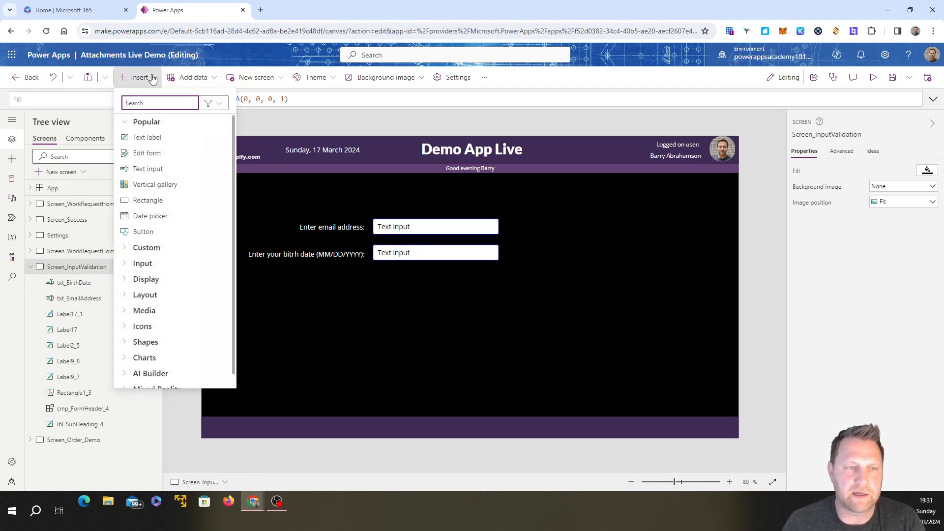
text(chec)
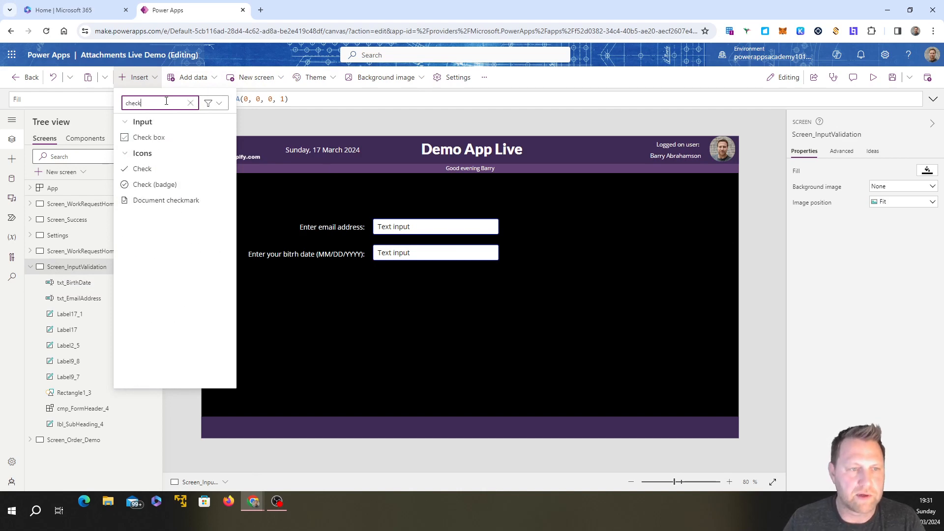
text(k)
click(173, 171)
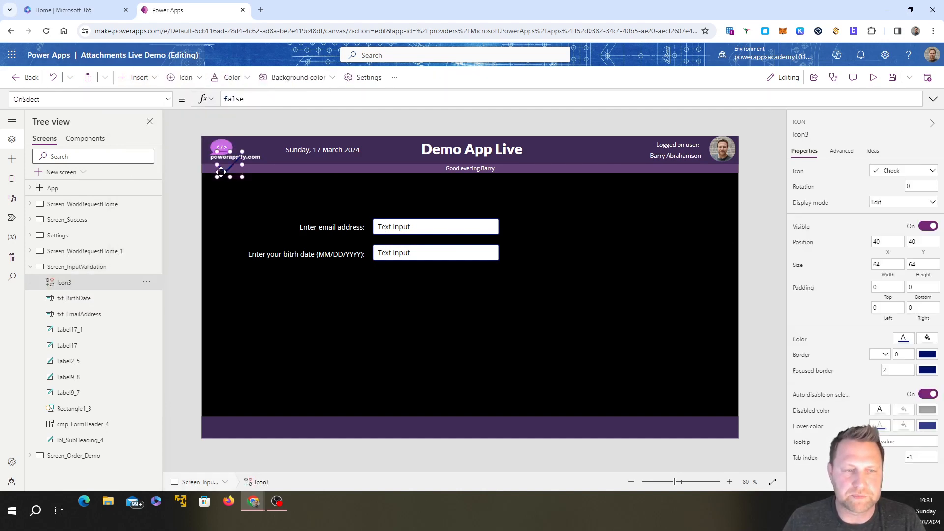
drag(221, 171, 514, 232)
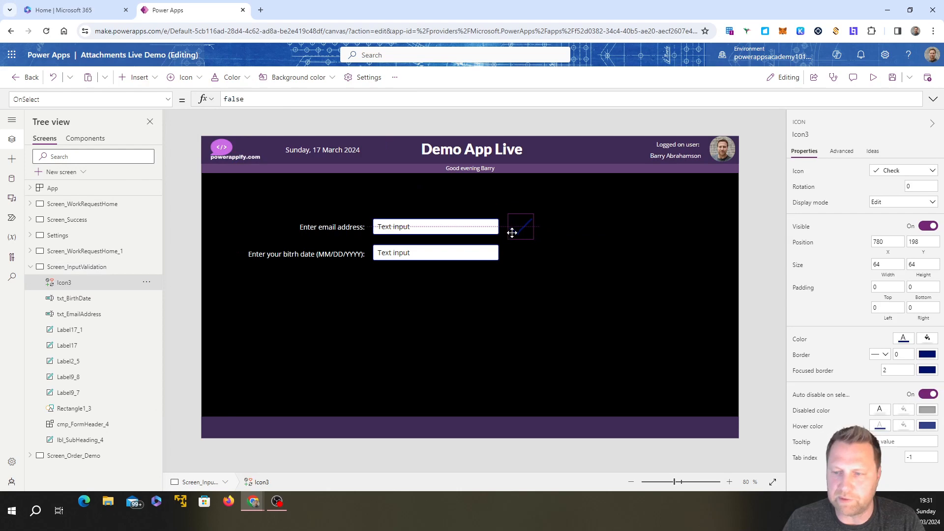
click(903, 340)
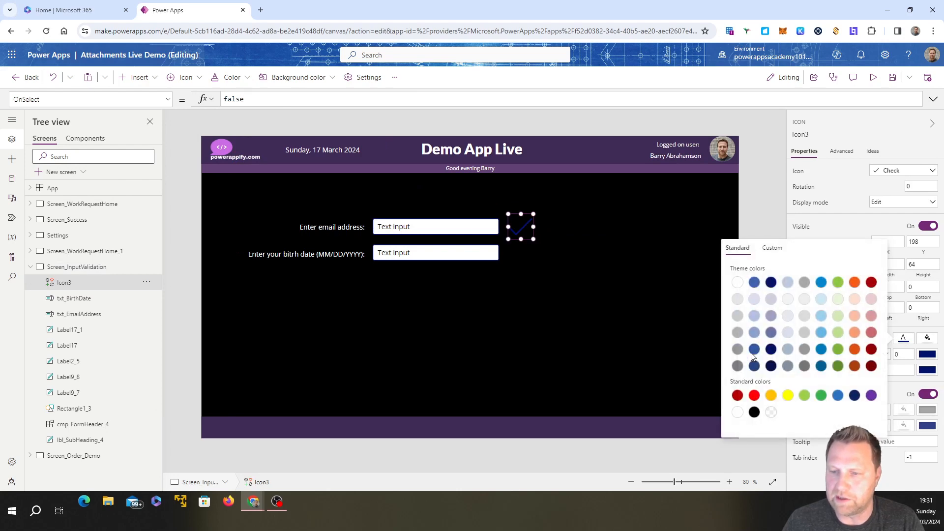
click(821, 395)
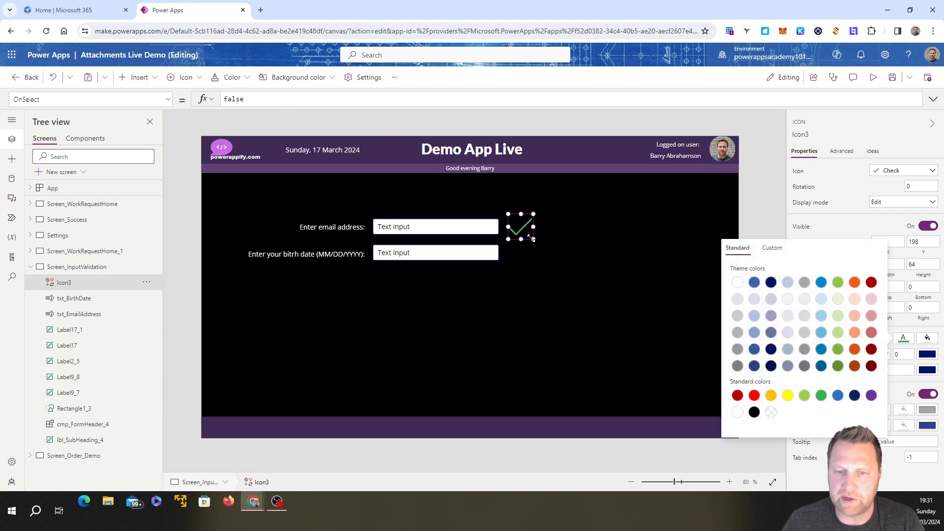
Step: Shrink the email check icon to about 26 by 38 beside its text input and place a copy beside the birth date input
drag(531, 239, 506, 235)
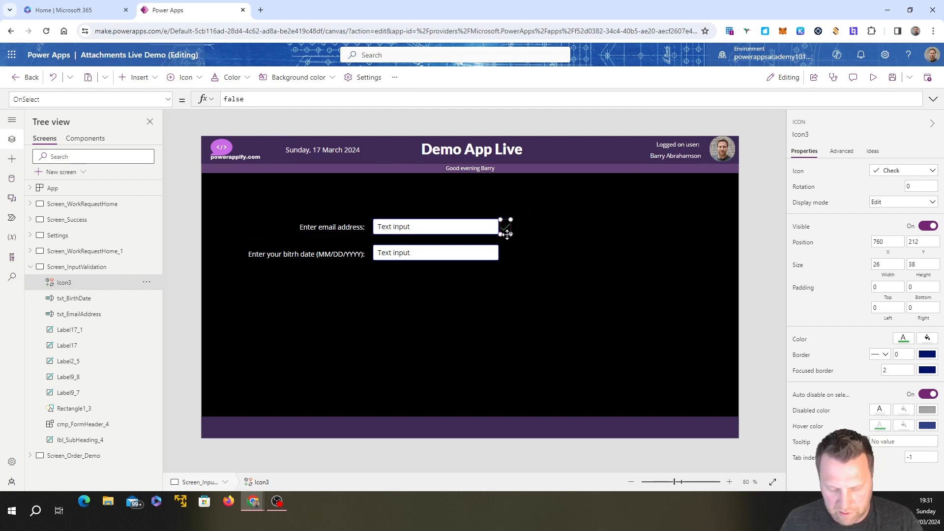
key(ctrl+c)
key(ctrl+v)
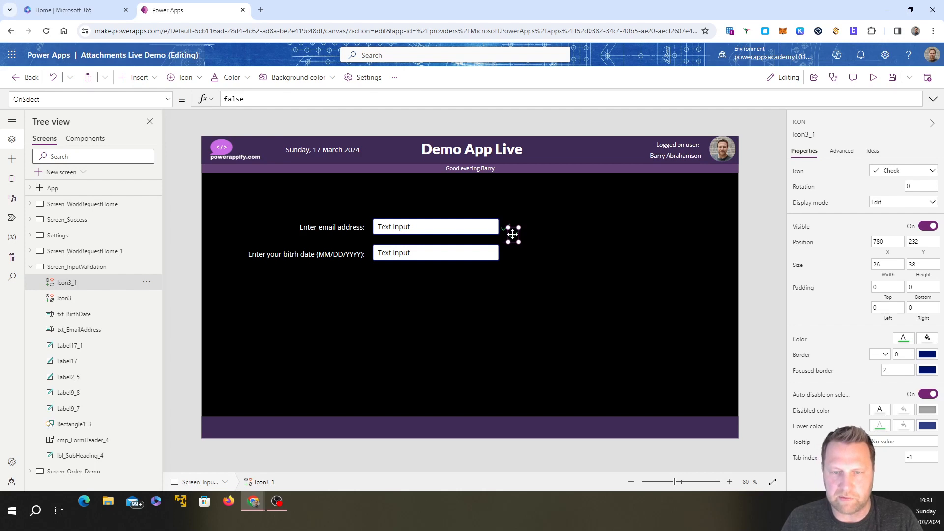
drag(511, 234, 506, 252)
click(571, 318)
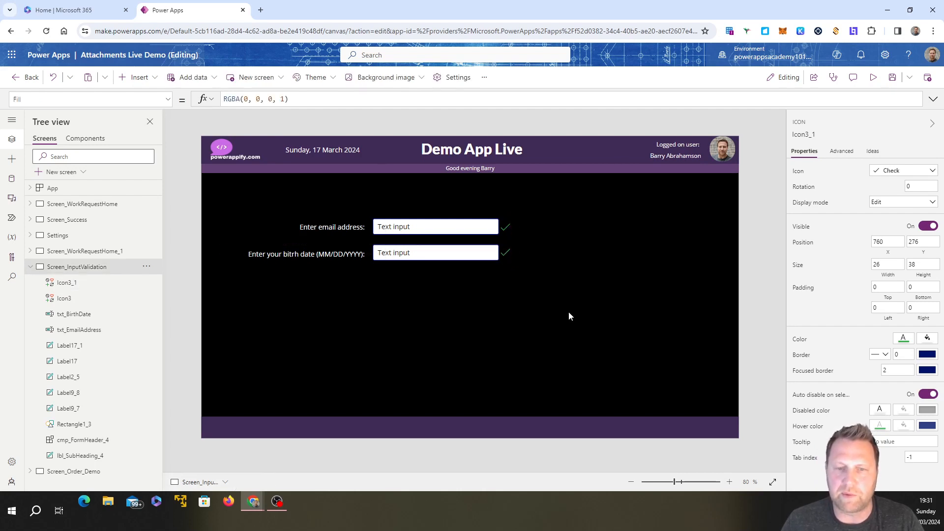
Step: Insert a text label beside the email check icon at about X 800, Y 210, about 258 wide, with muted red text color
click(151, 78)
click(159, 139)
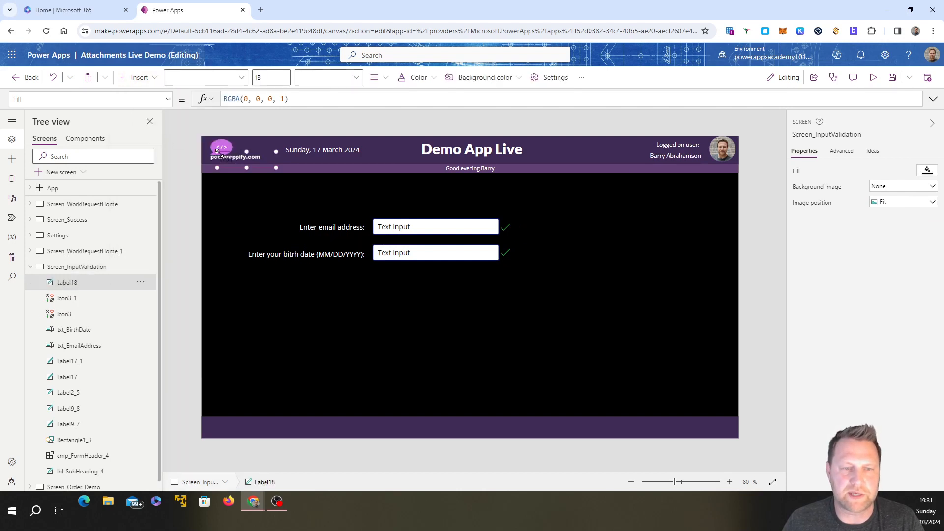
drag(225, 158, 524, 224)
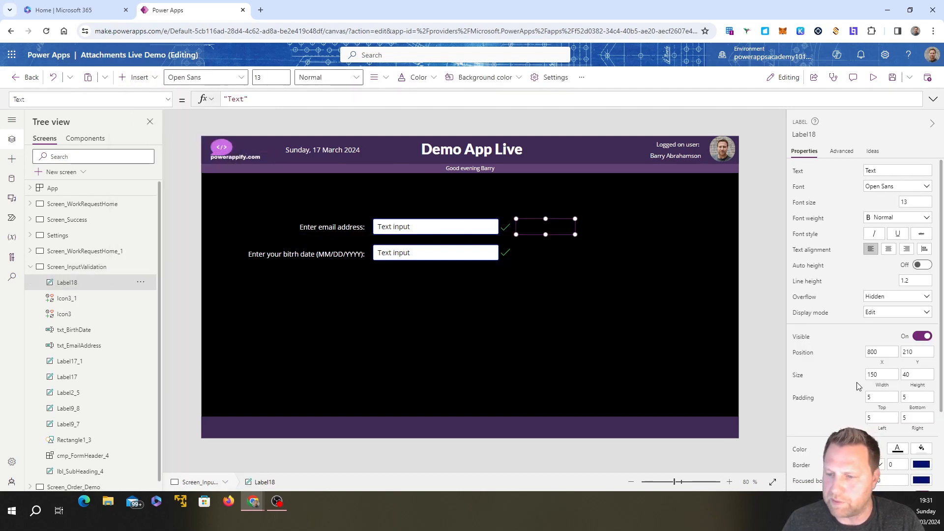
click(898, 450)
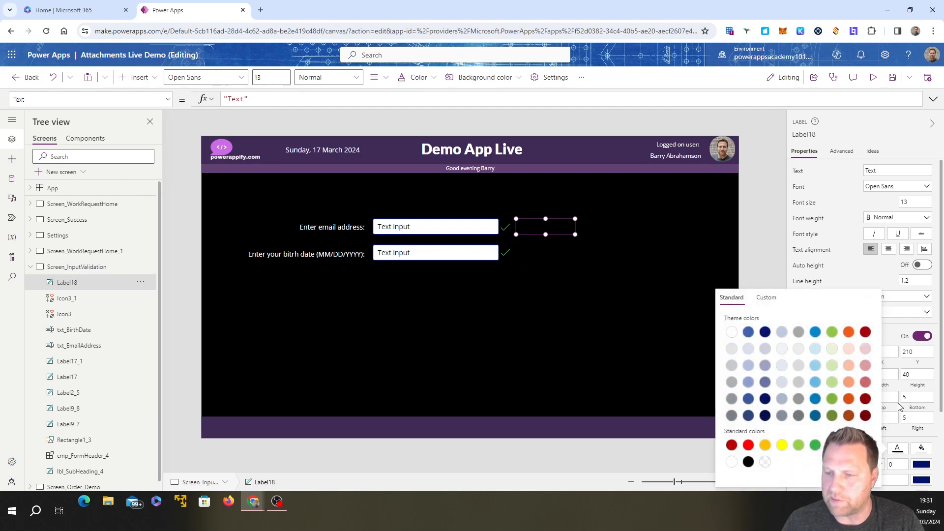
click(866, 382)
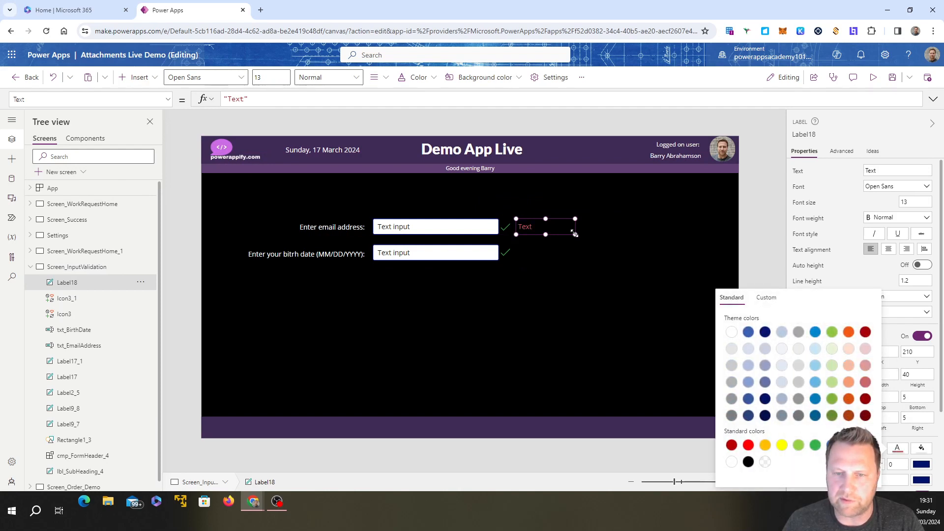
drag(575, 235, 617, 235)
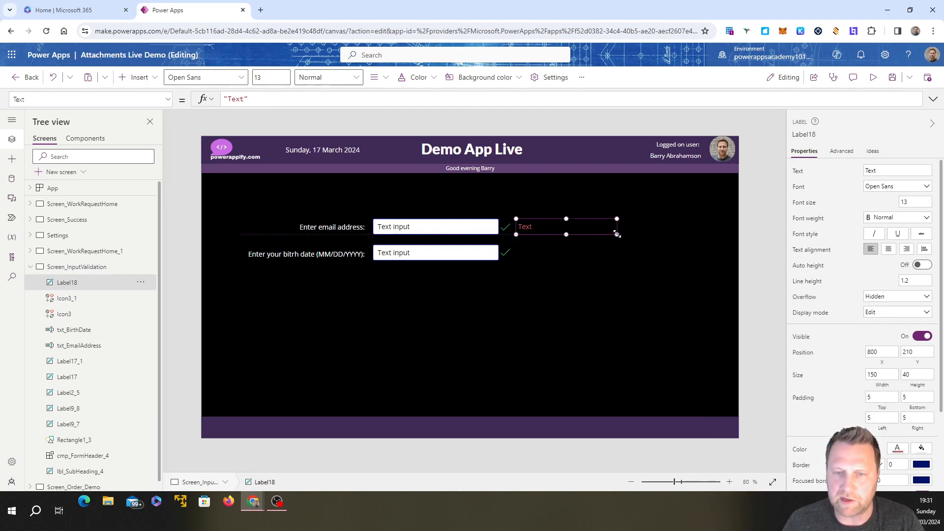
Step: Set the red label's text to "(Requires valid email format)"
double_click(540, 228)
text(()
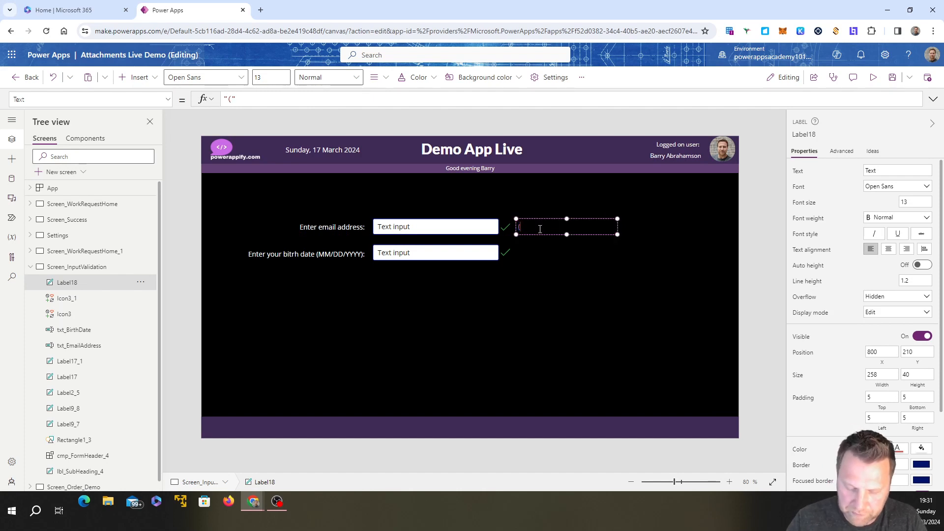
text(Requires)
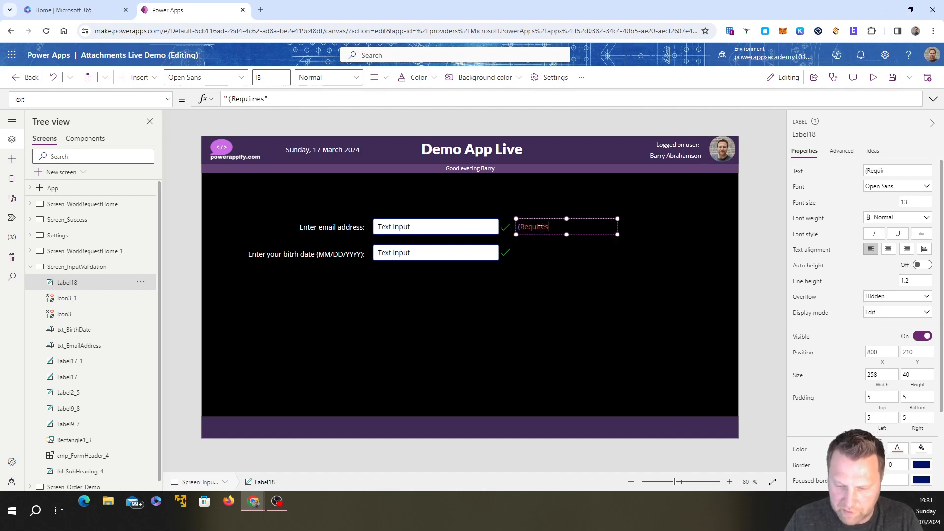
text( valid email format)
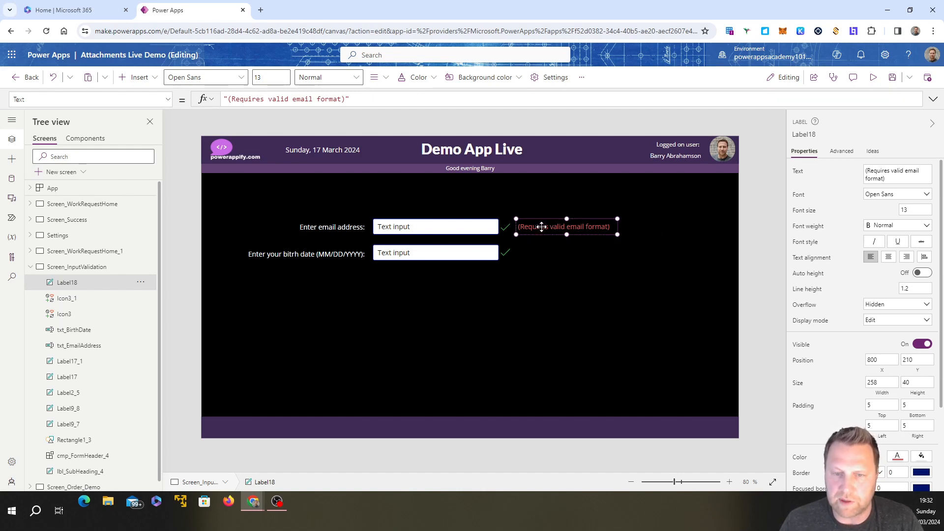
Step: Duplicate the red email format label and place the copy beside the birth date check icon at about X 803, Y 274
key(ctrl+c)
key(ctrl+v)
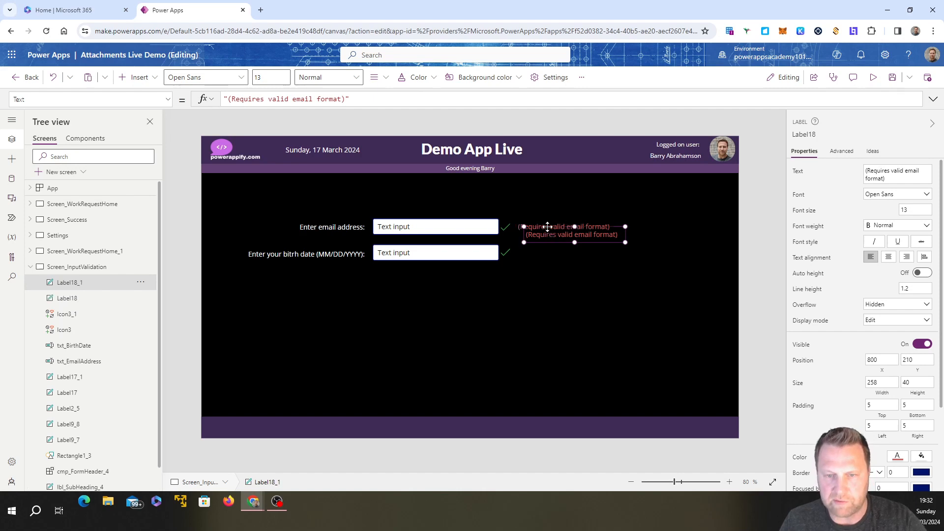
drag(544, 226, 544, 252)
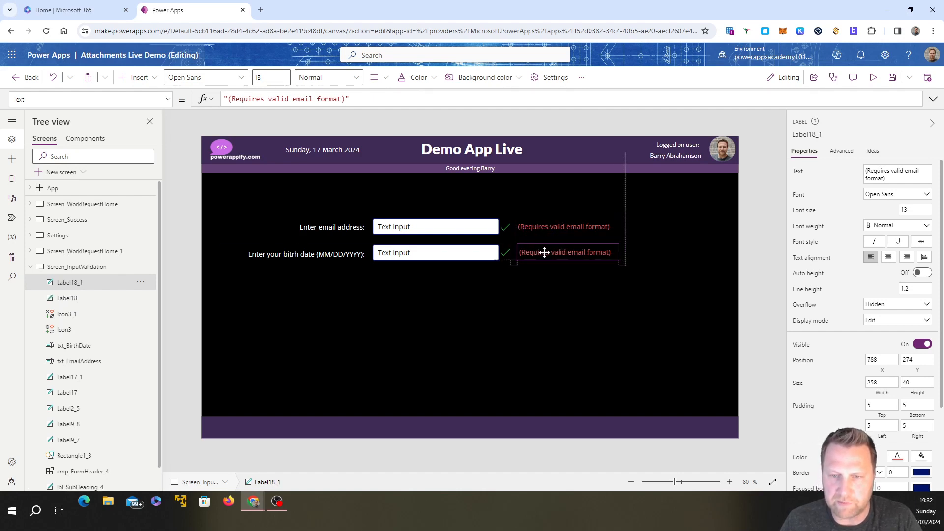
Step: Change the text of the red label beside the birth date check icon to "(Requires valid date format)"
double_click(544, 252)
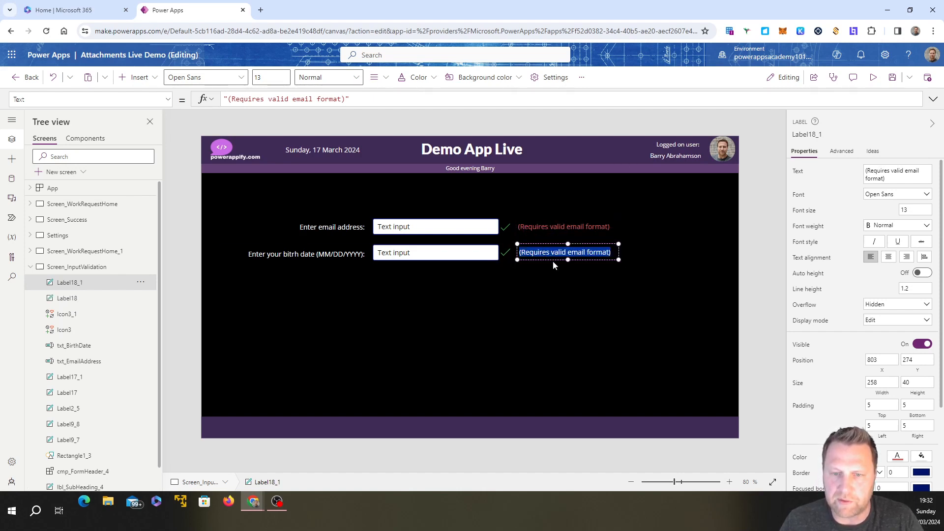
click(585, 250)
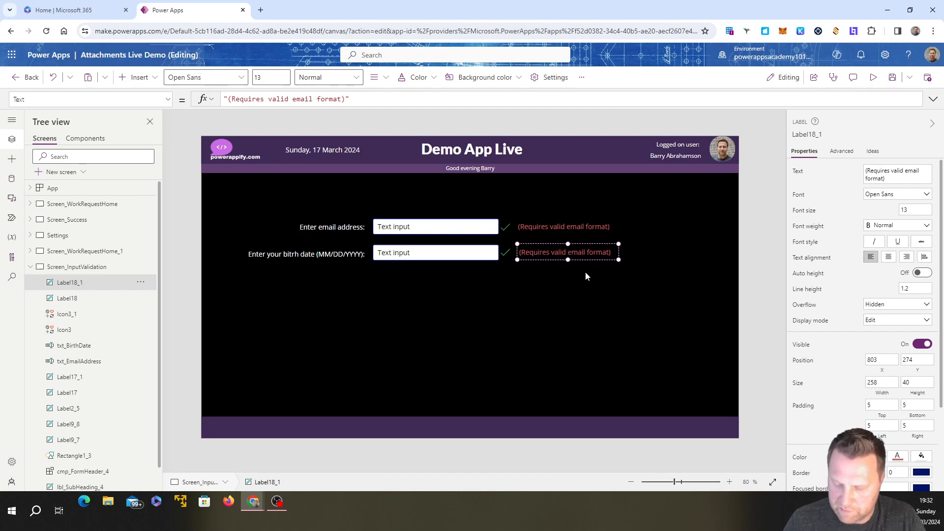
key(BackSpace)
key(BackSpace)
key(BackSpace)
key(BackSpace)
text(date)
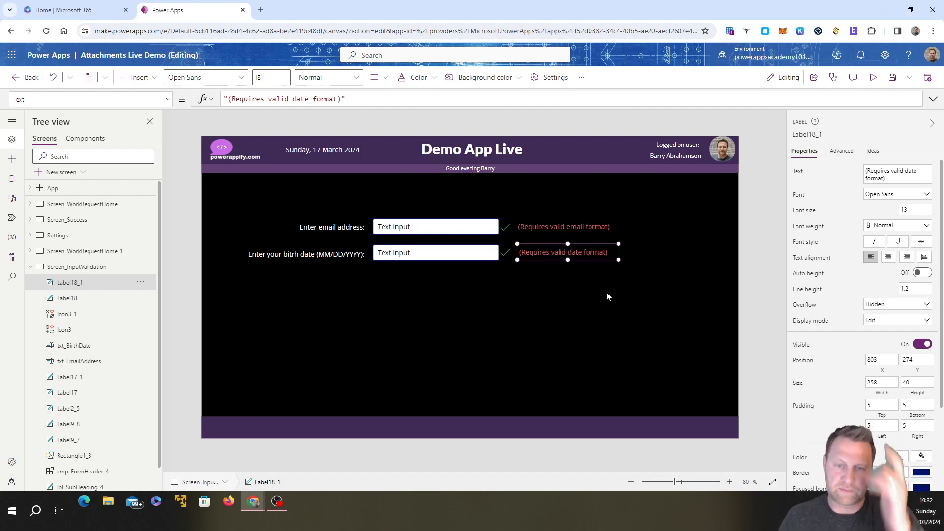
click(518, 338)
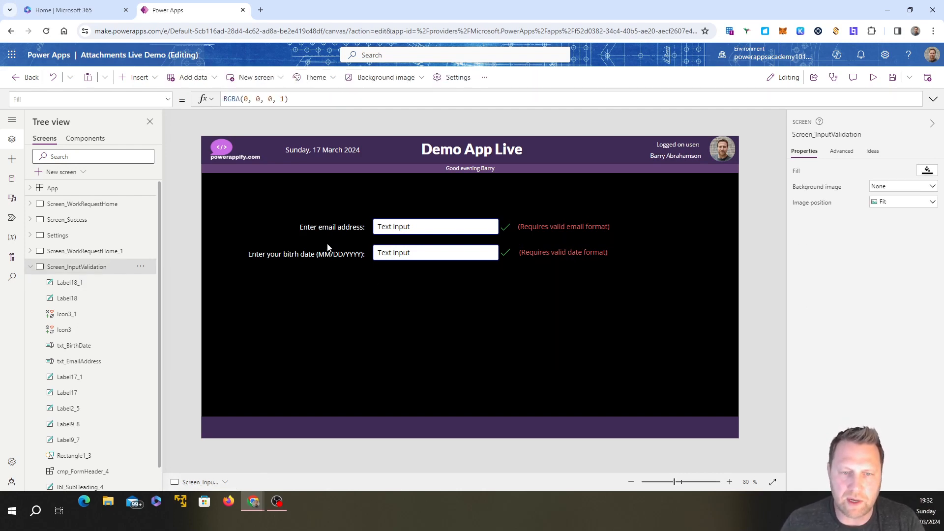
Step: Clear the default text of both the email address and birth date text inputs
click(399, 225)
click(903, 170)
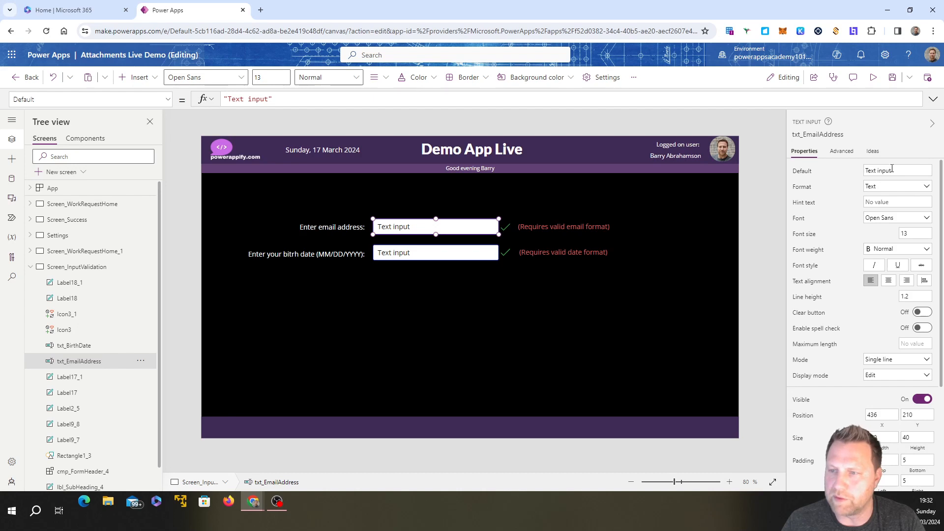
key(BackSpace)
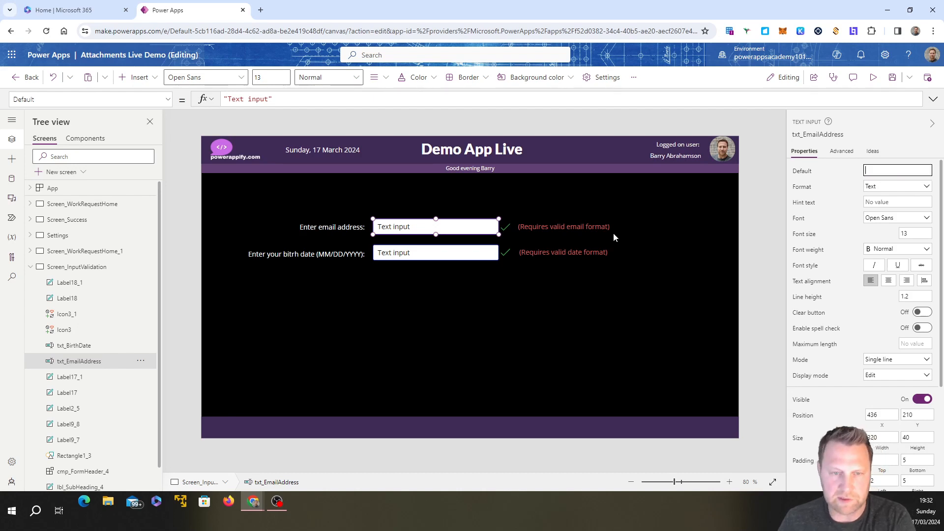
click(421, 278)
click(414, 254)
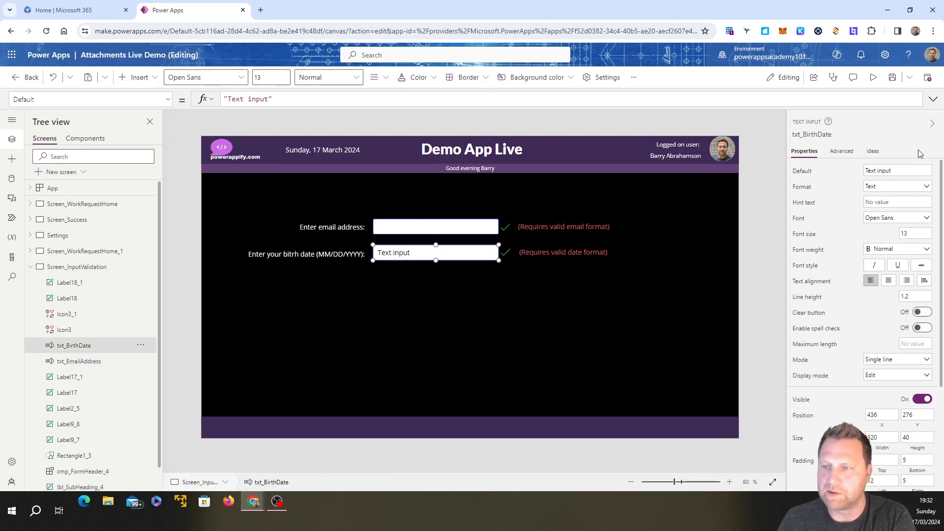
click(900, 170)
key(BackSpace)
click(429, 353)
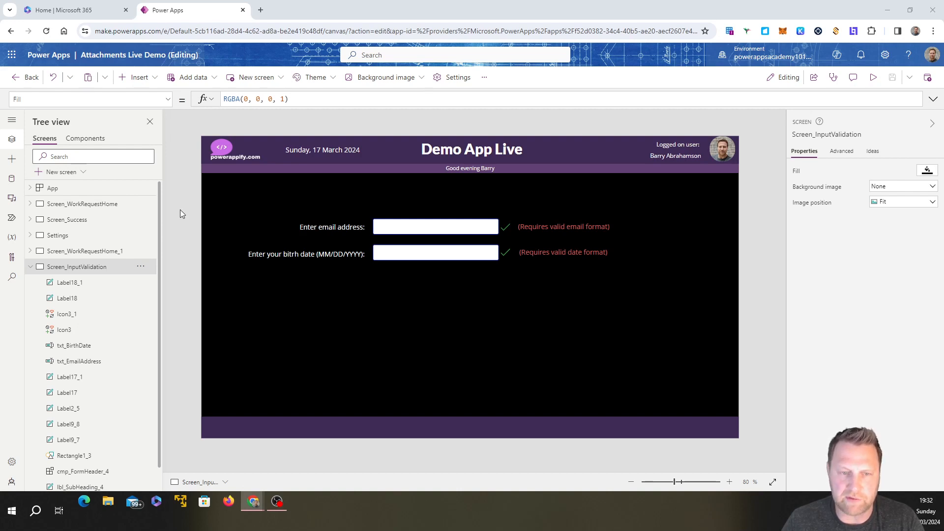
Step: Replace the OnChange formula of txt_EmailAddress with the opening of a conditional format check, If(IsMatch(
click(380, 229)
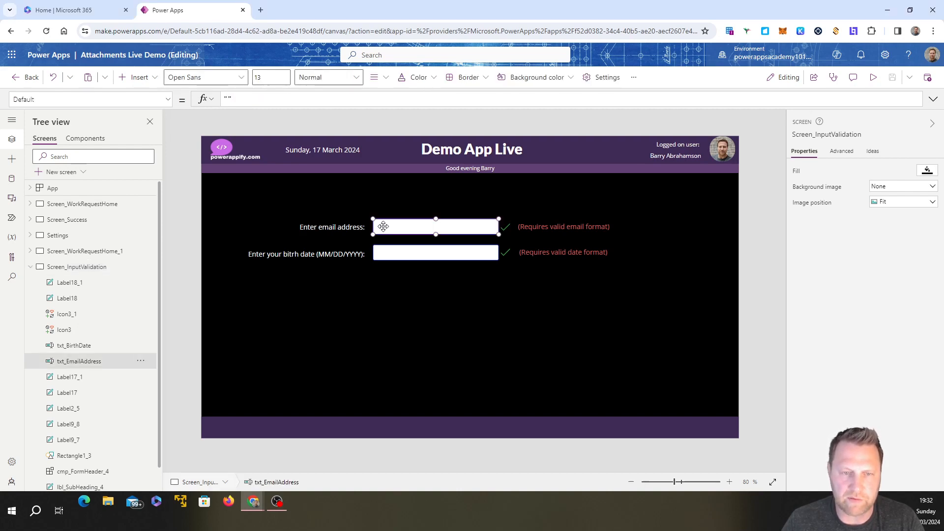
click(168, 99)
scroll(55, 271, down, 5)
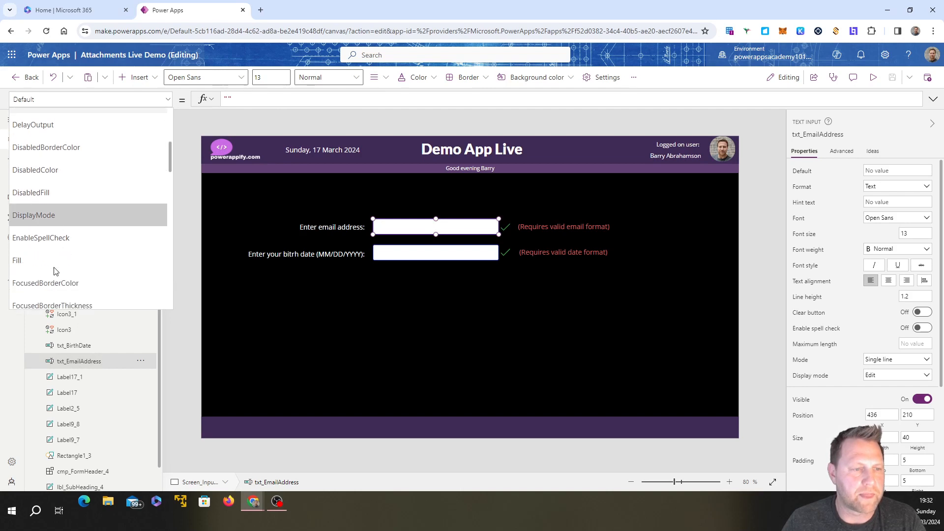
scroll(55, 272, down, 5)
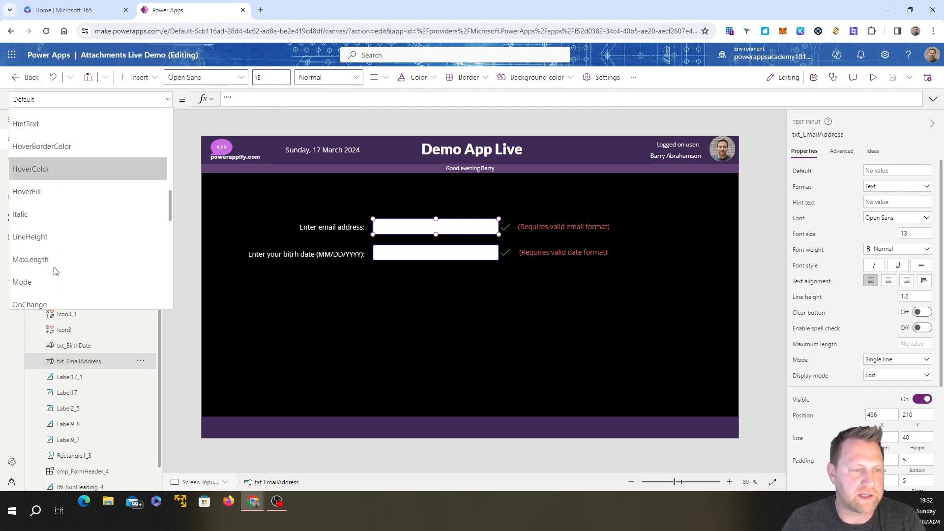
click(52, 256)
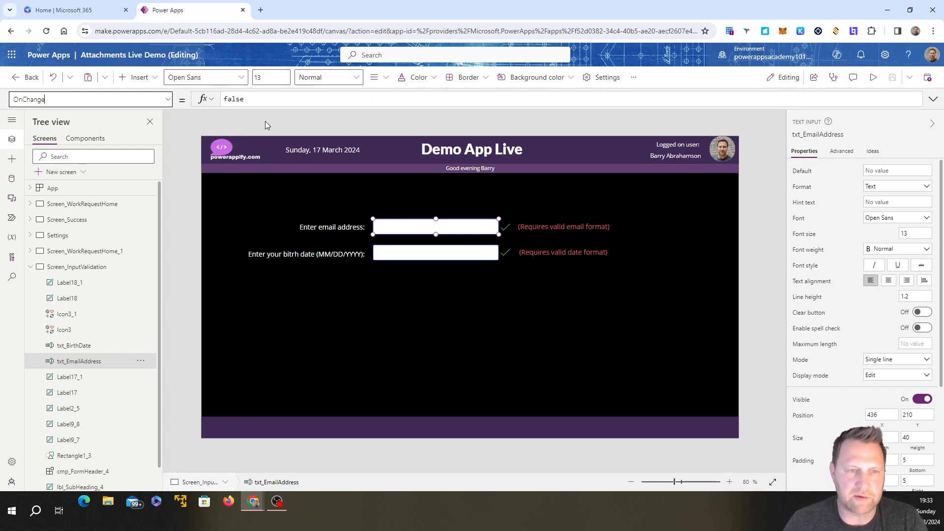
drag(248, 99, 225, 99)
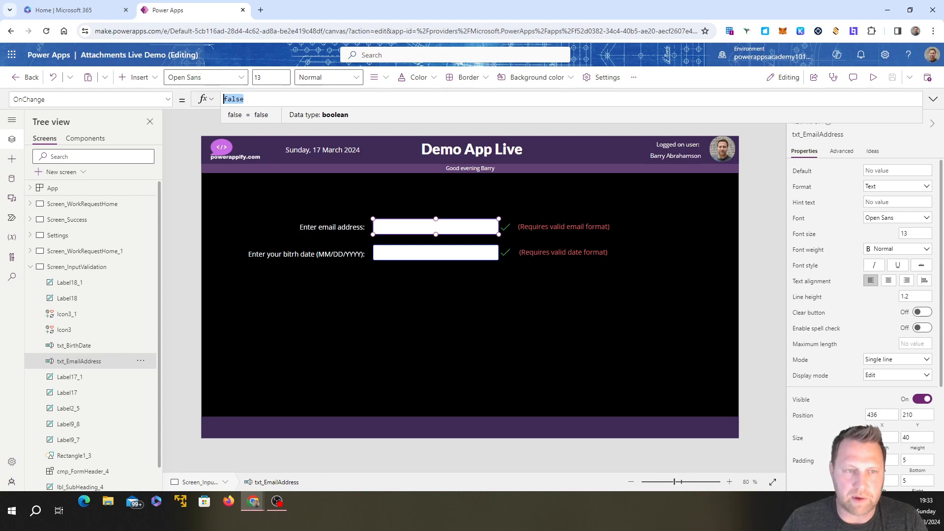
text(I)
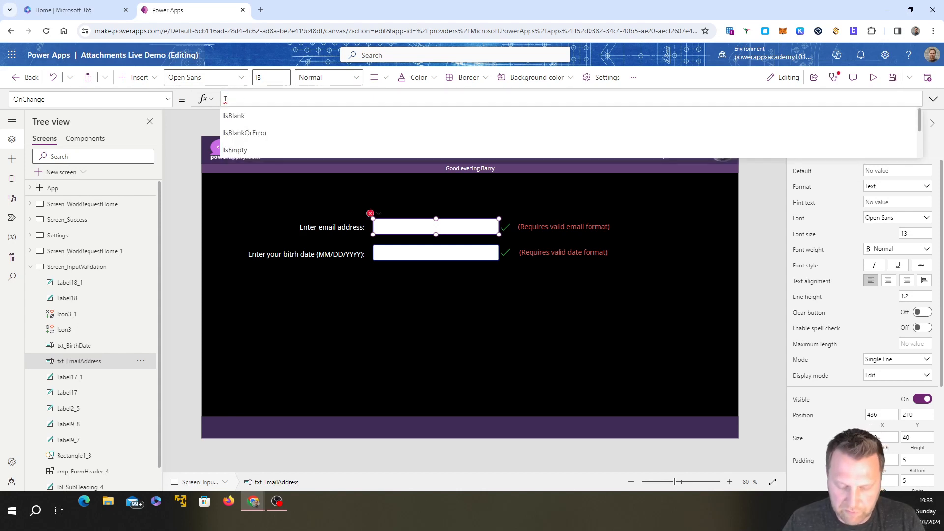
text(f()
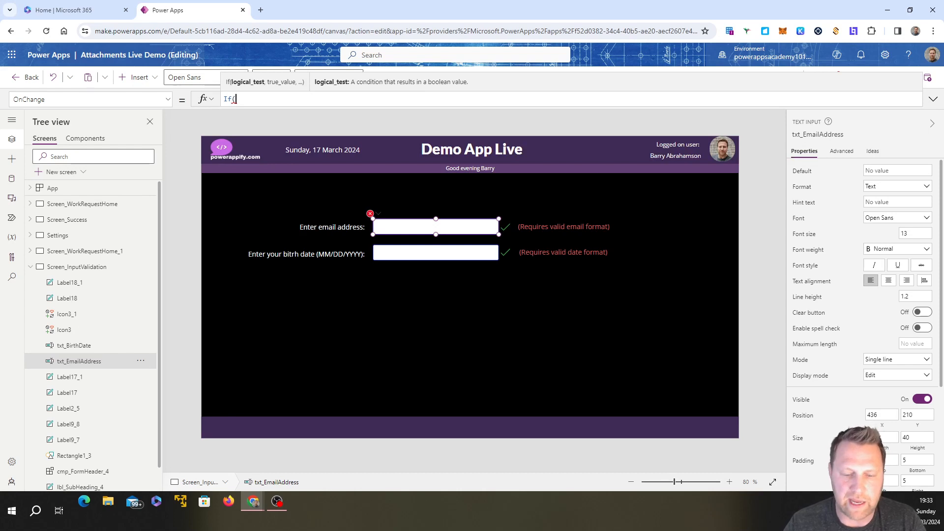
text(Ism)
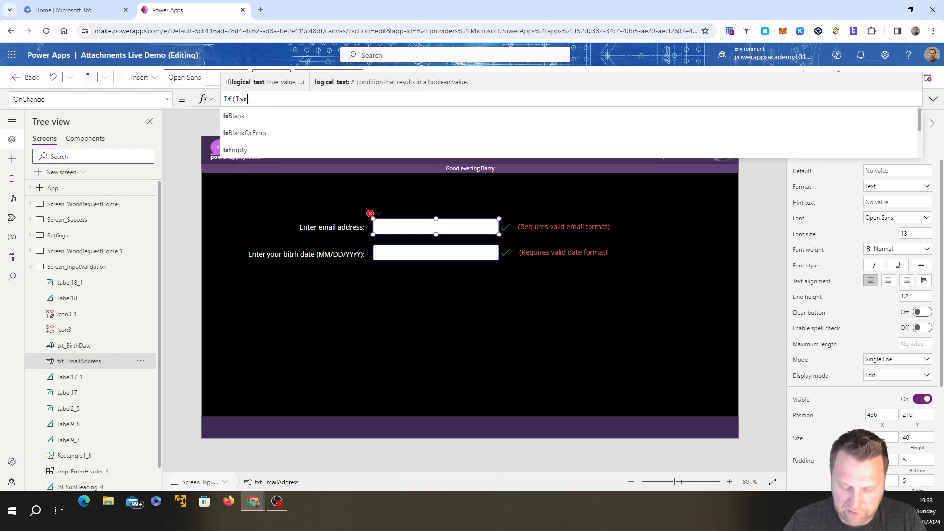
text(atc)
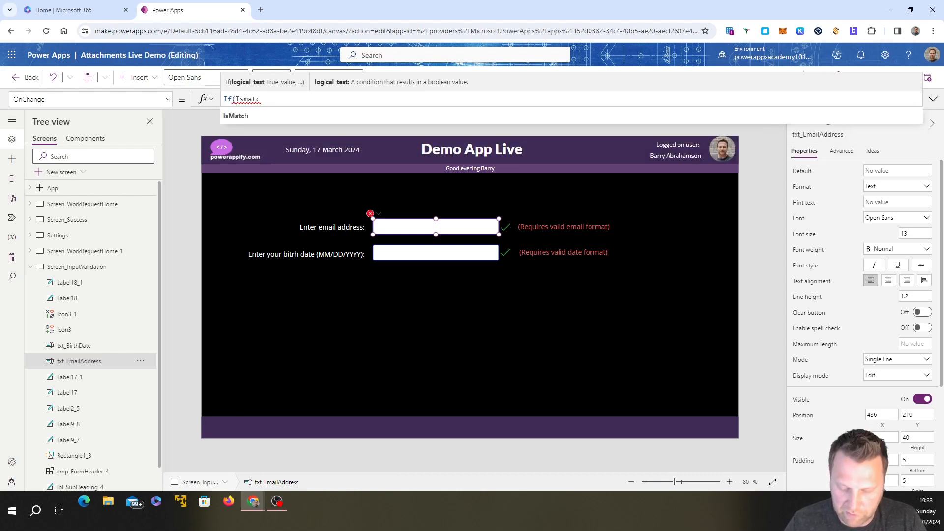
key(BackSpace)
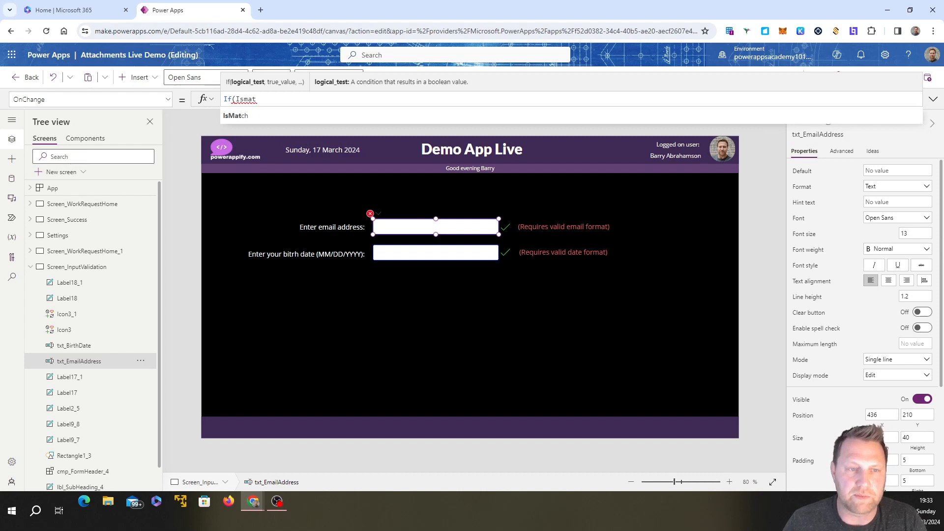
click(242, 115)
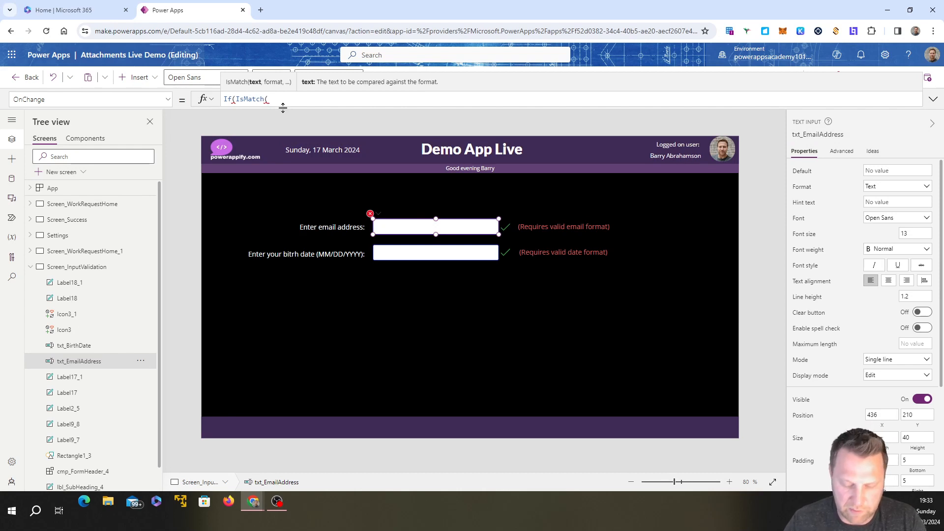
Step: Add txt_EmailAddress.Text as the text argument of IsMatch in the email input's OnChange formula
text(txt)
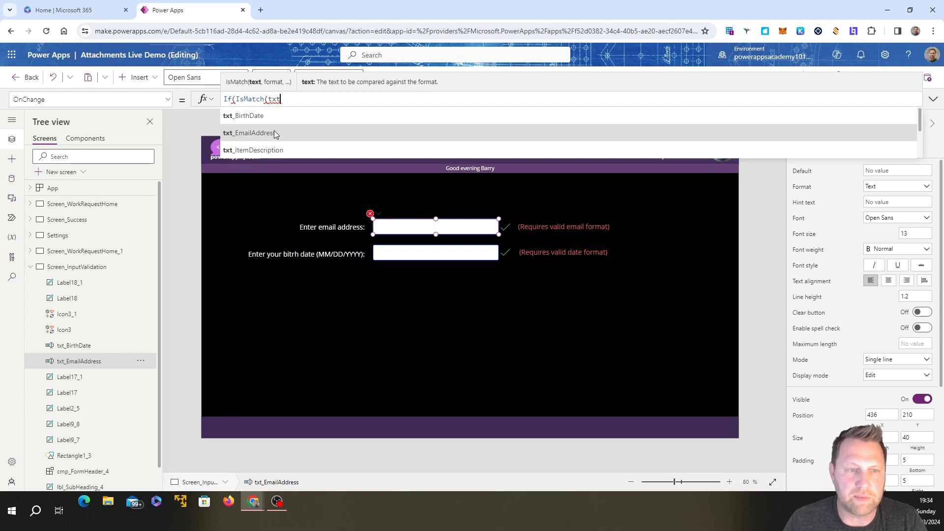
click(274, 133)
text(.t)
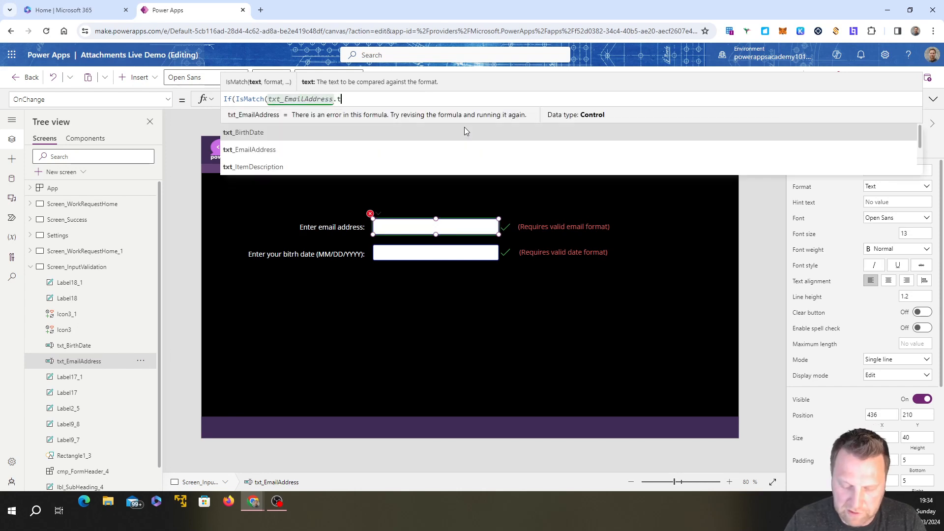
text(ext)
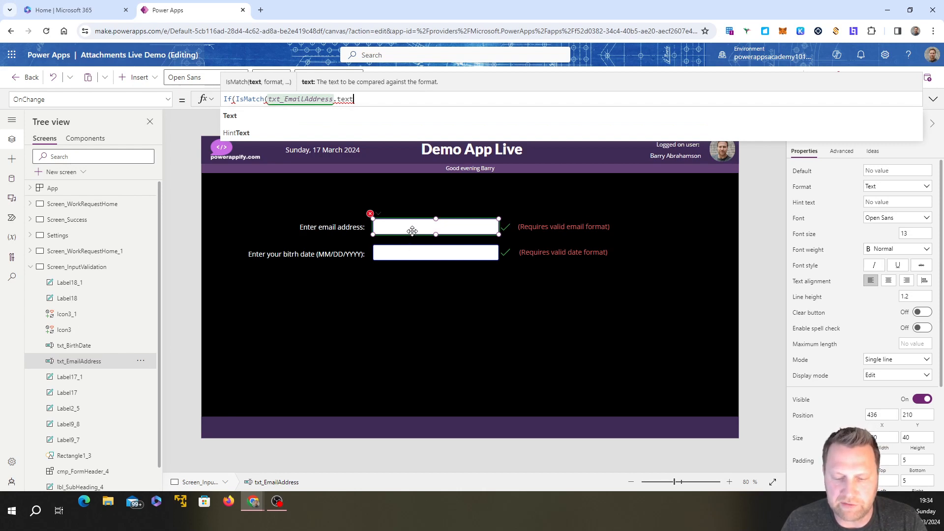
click(392, 118)
text(,)
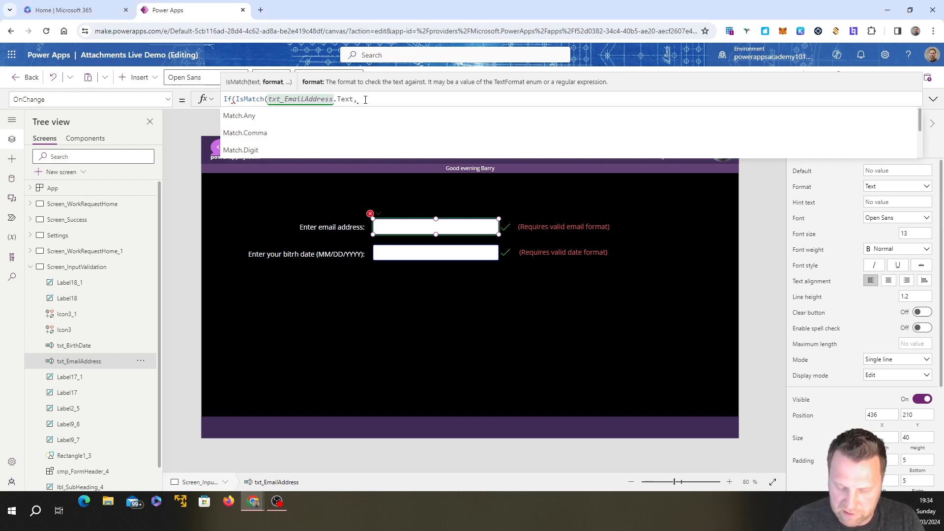
Step: Paste the email pattern "[a-zA-Z0-9._%+-]+@[a-zA-Z0-9.-]+\.[a-zA-Z]{2,4}" as the IsMatch format, remove the duplicate opening quote, and close the function
key(Escape)
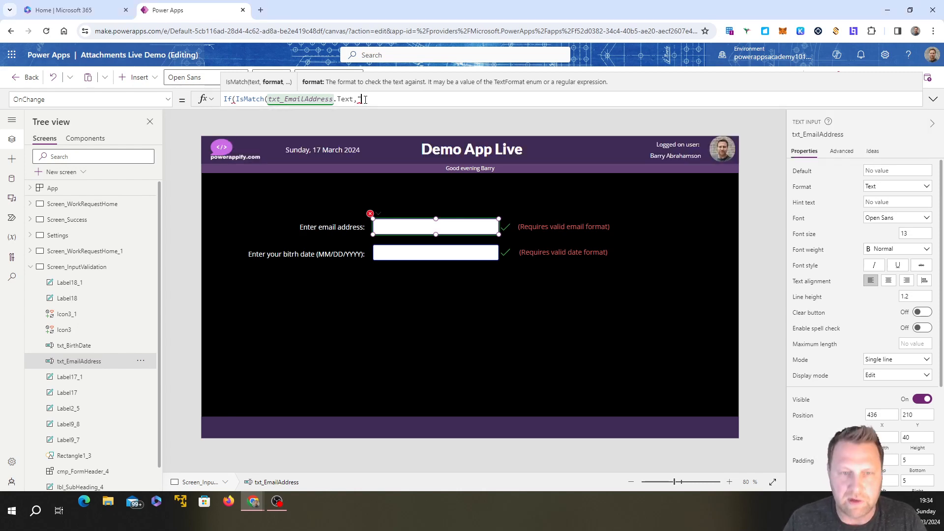
text("[a-zA-Z0-9._%+-]+@[a-zA-Z0-9.-]+\.[a-zA-Z]{2,4}")
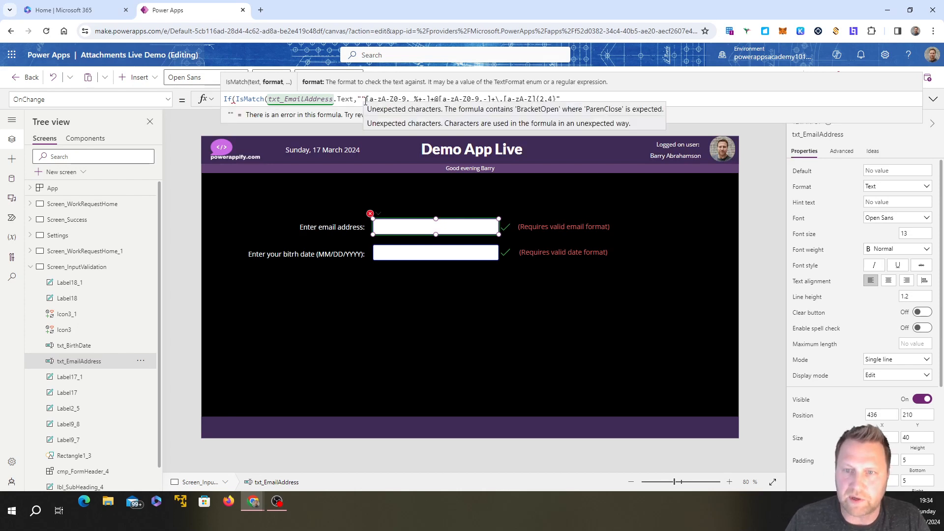
click(366, 99)
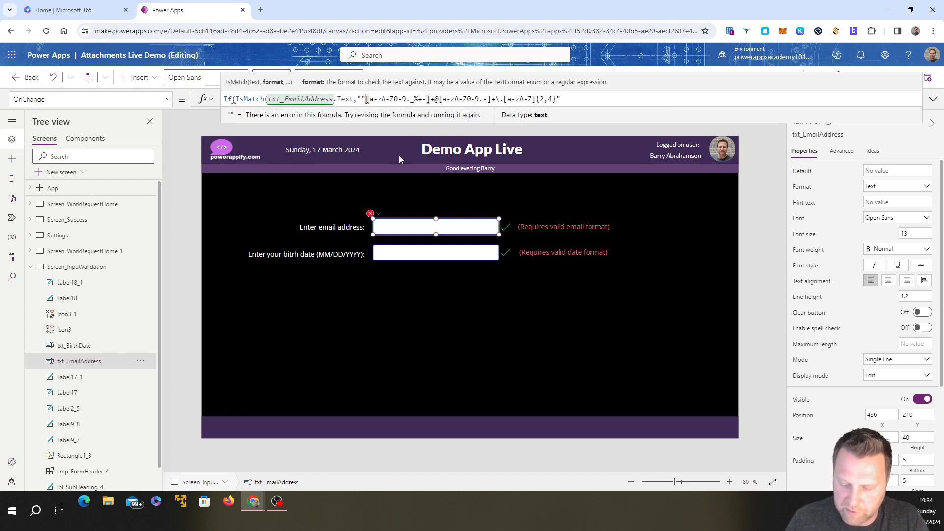
key(BackSpace)
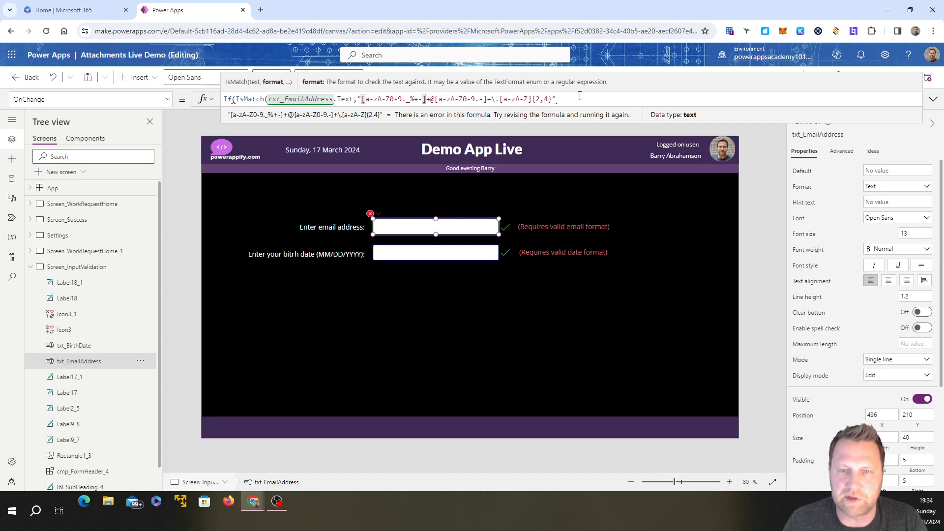
click(562, 99)
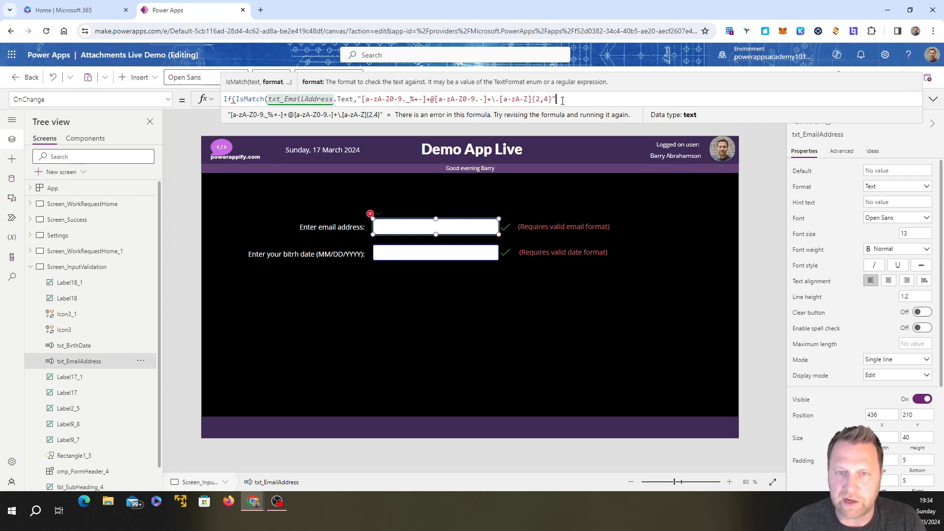
text())
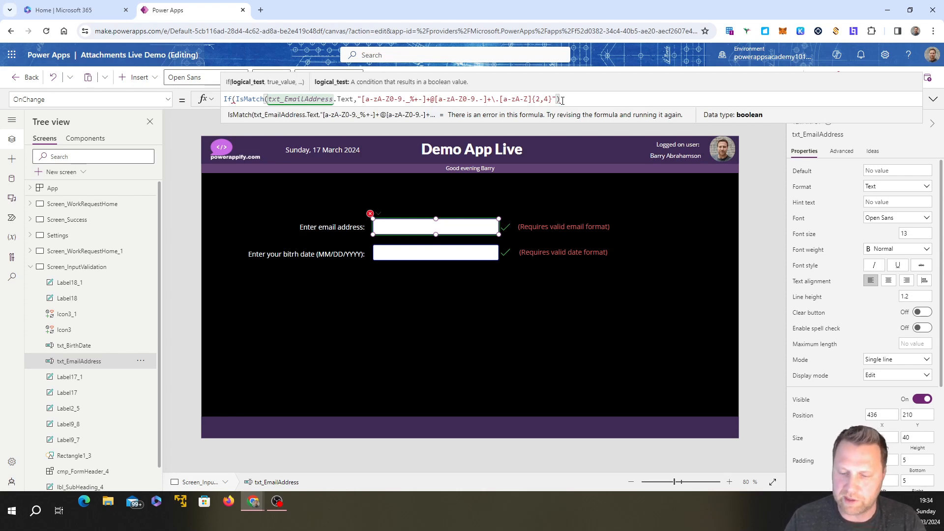
text(,)
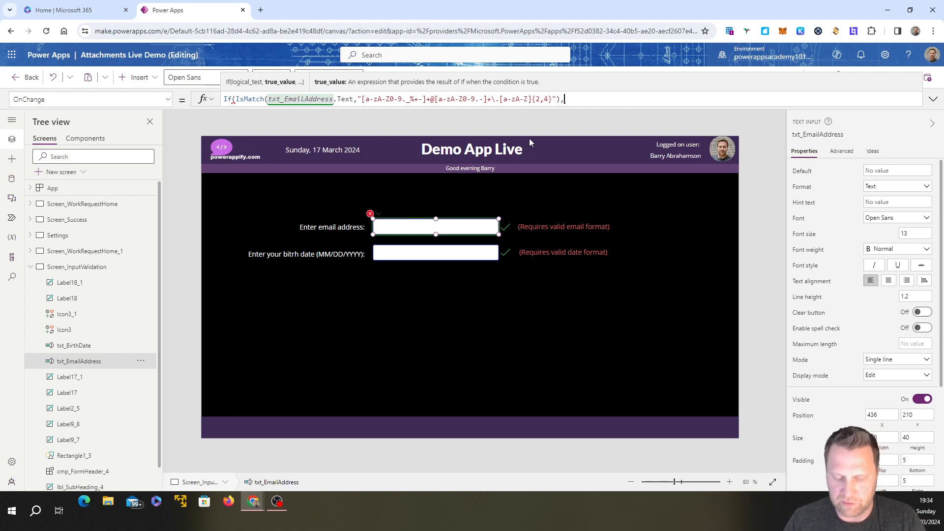
Step: Add Set(var_ValidEmail,true) as the result when the email format matches
text(set)
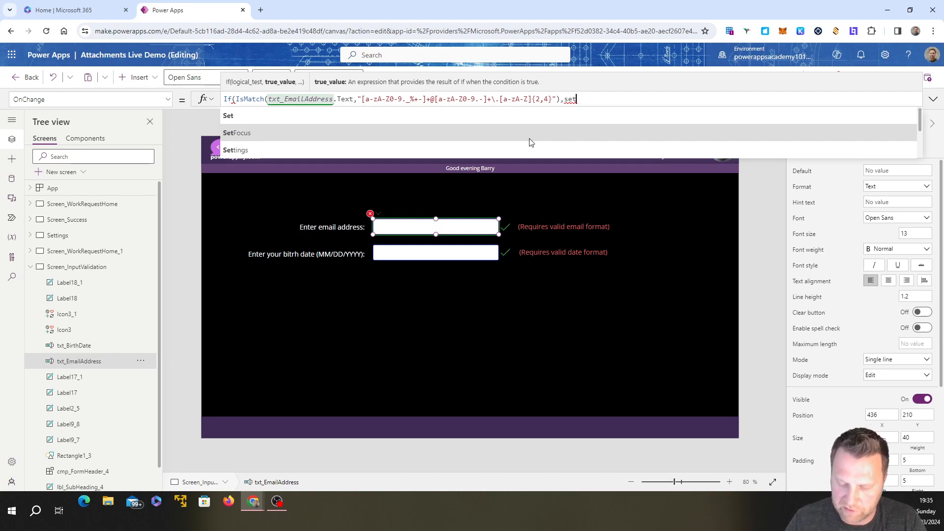
text(()
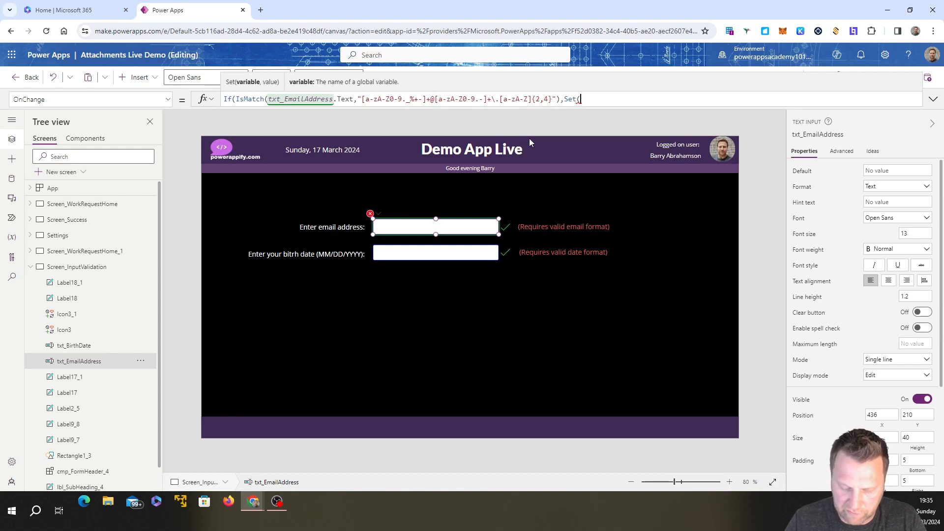
text(var_)
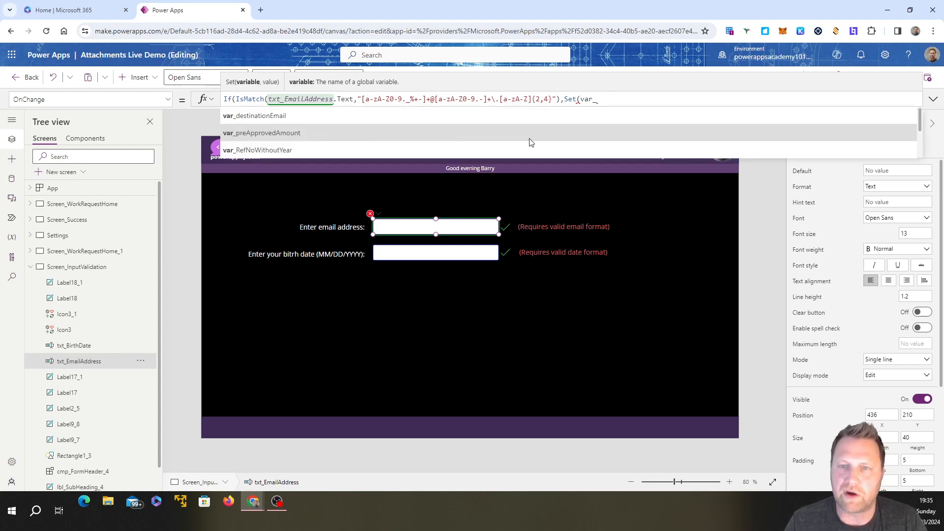
text(V)
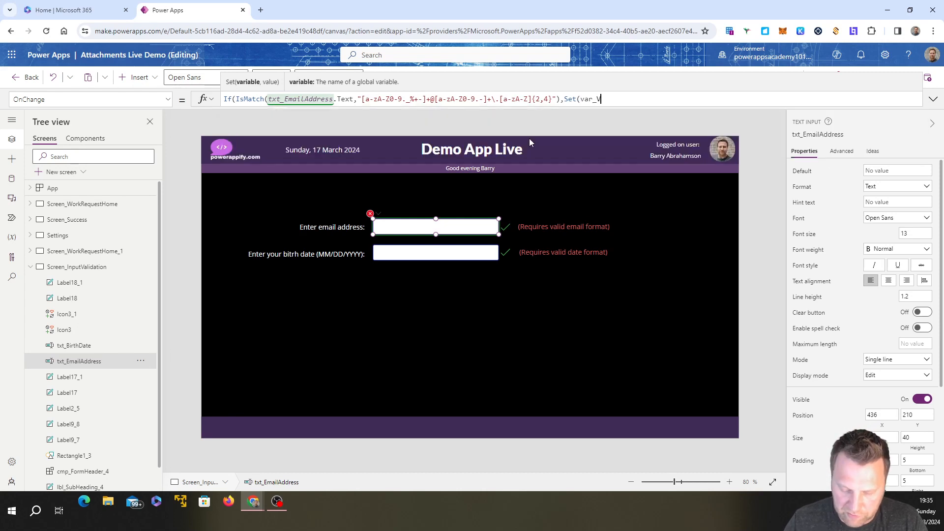
text(alidEmail)
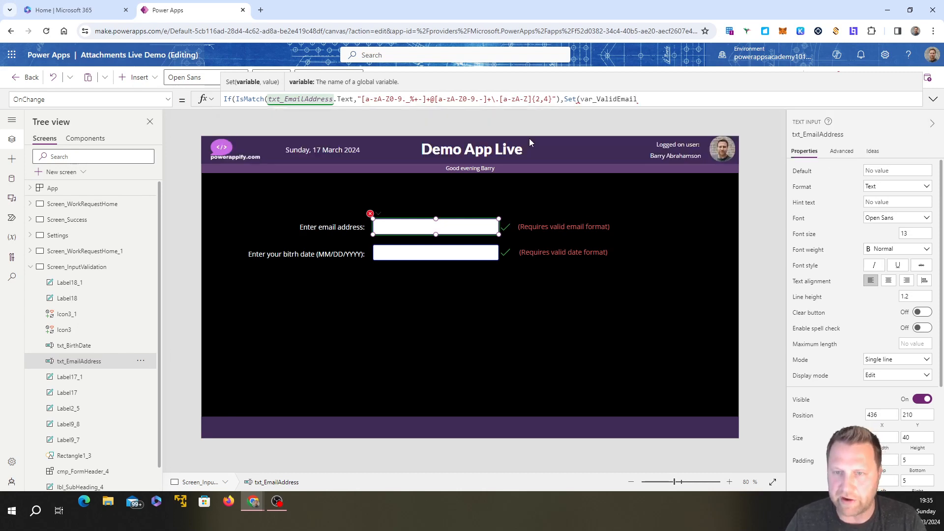
text(,try)
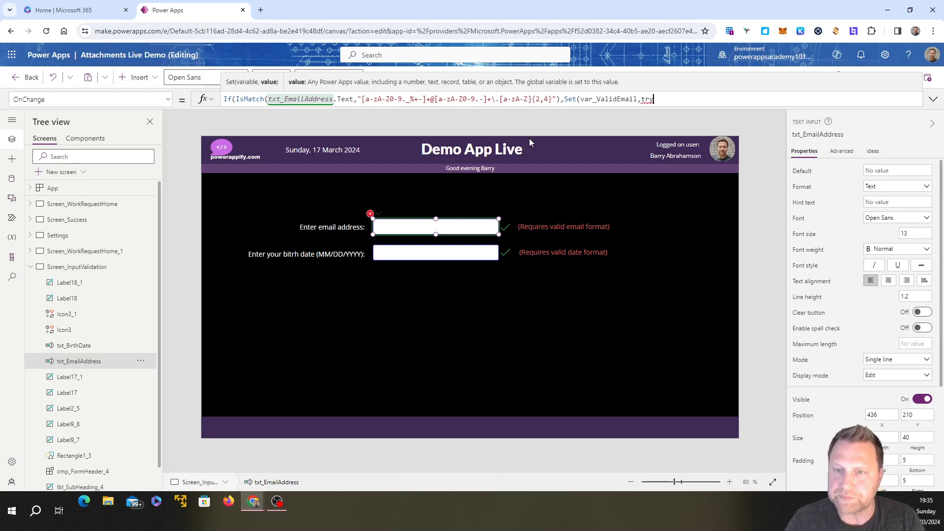
key(BackSpace)
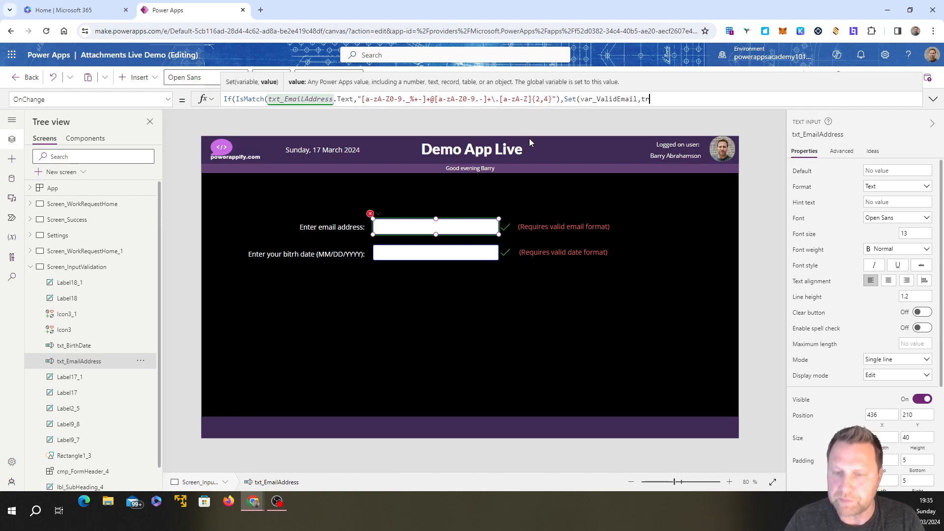
text(ue)
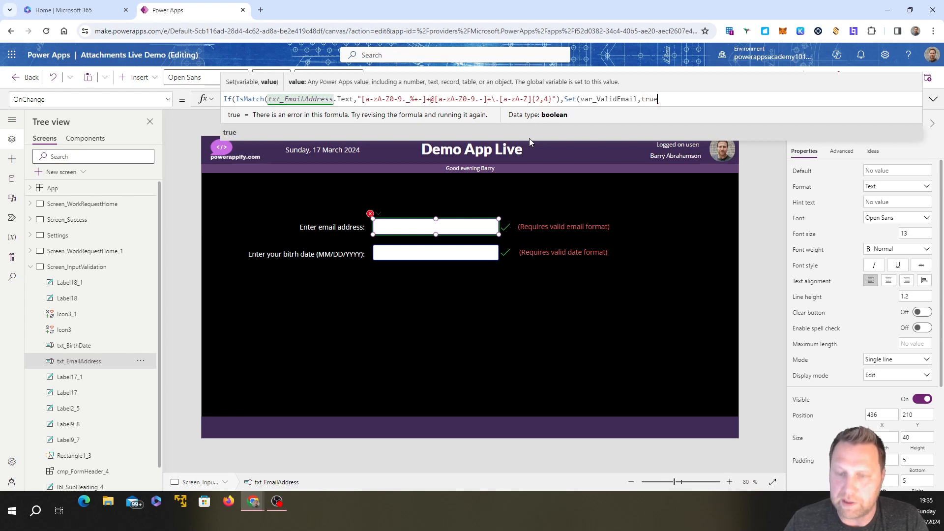
text(),)
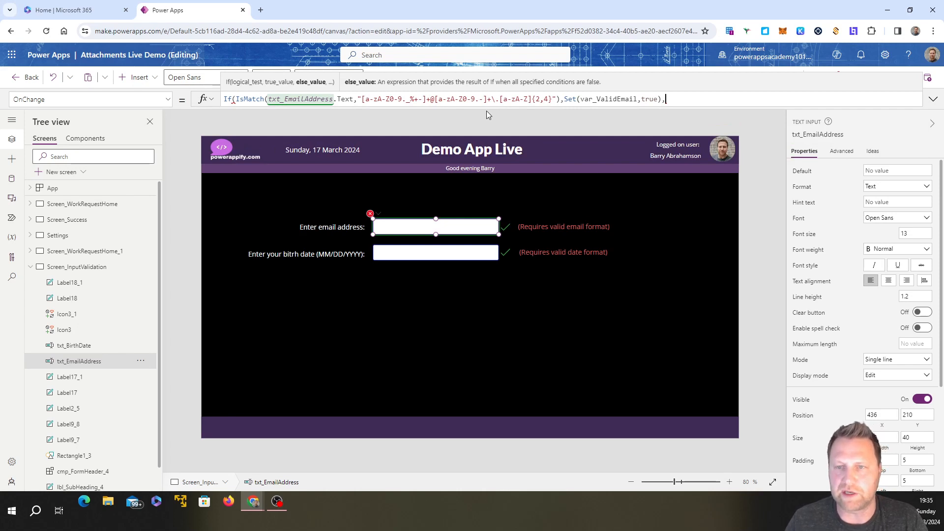
Step: Add Set(var_ValidEmail,false) as the else result and close the email input's If formula
text(Set)
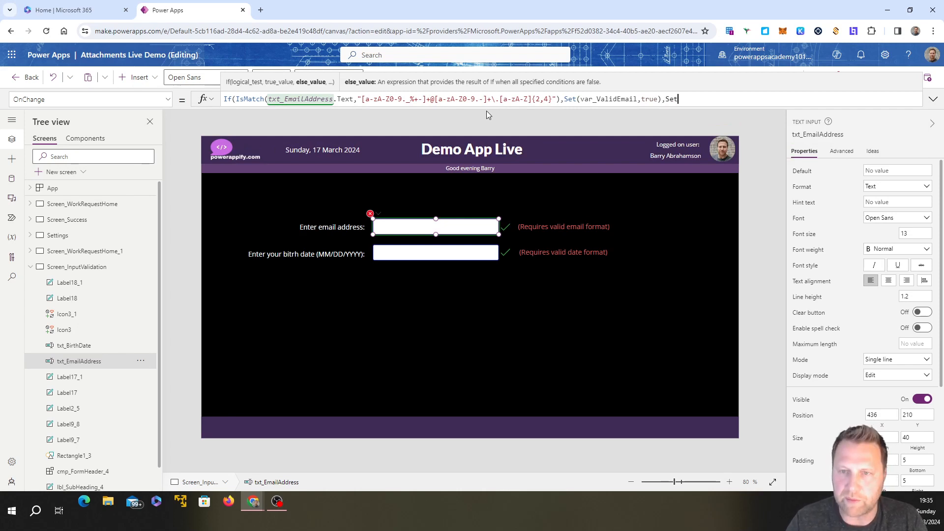
text((var)
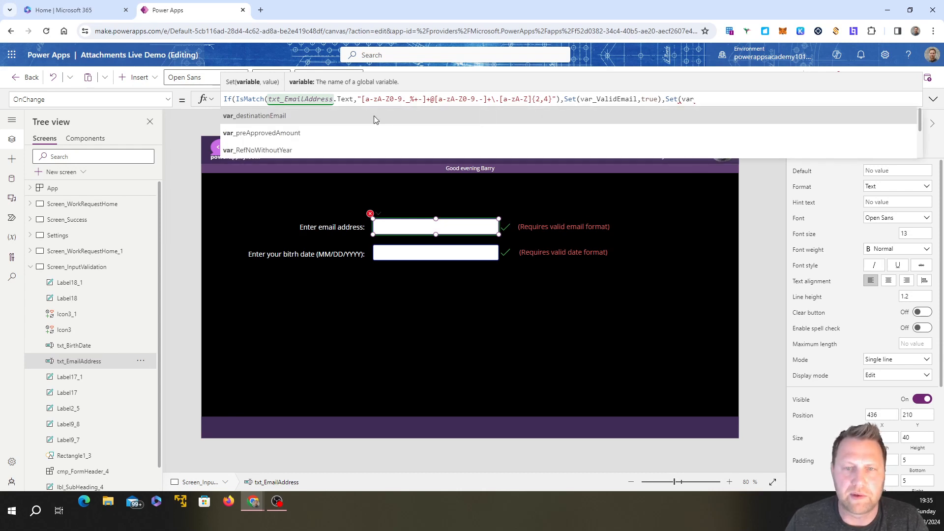
text(_Val)
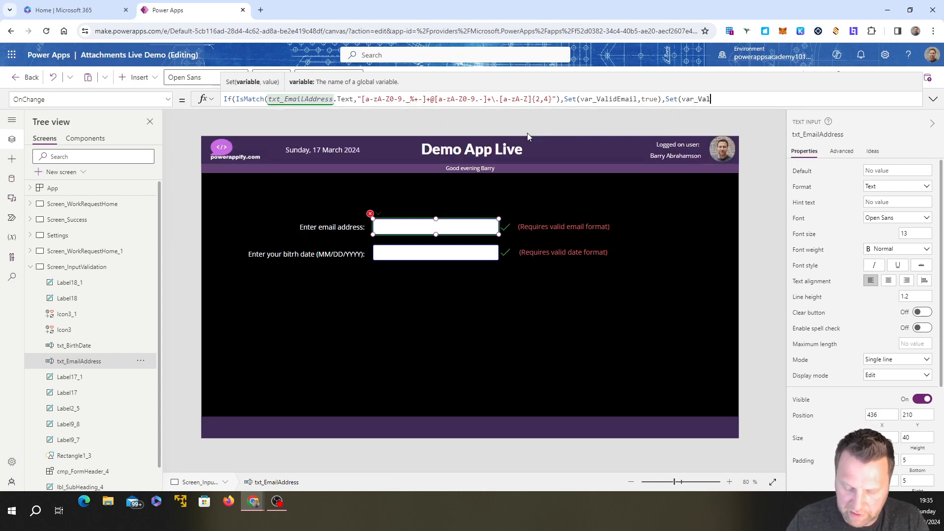
text(id)
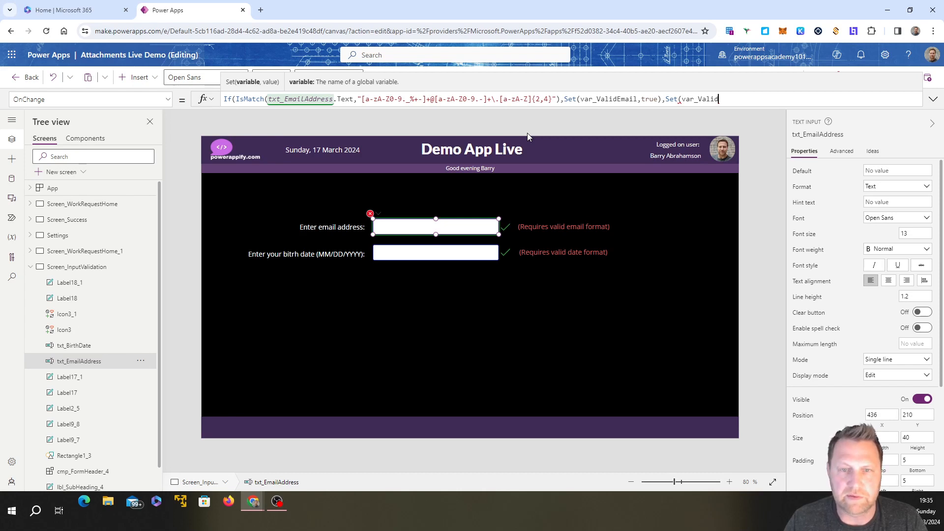
text(Email)
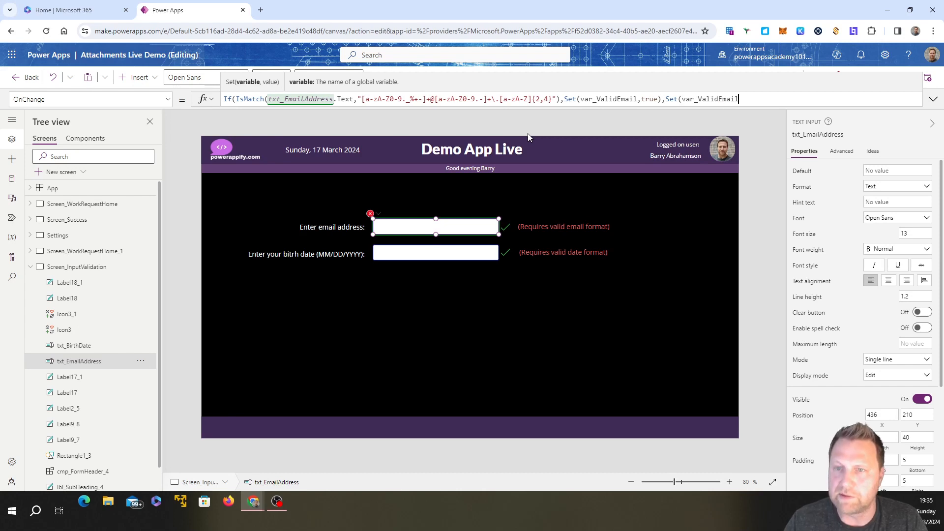
text(,fa)
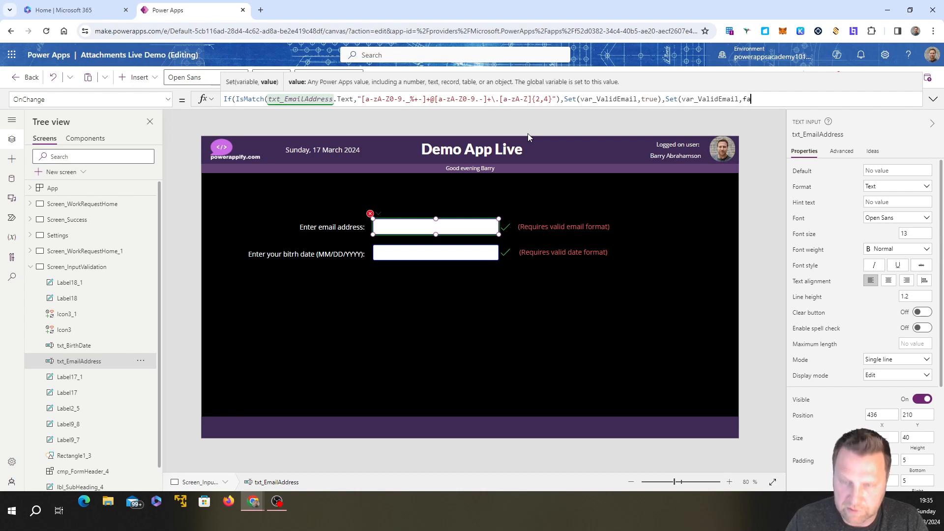
text(l)
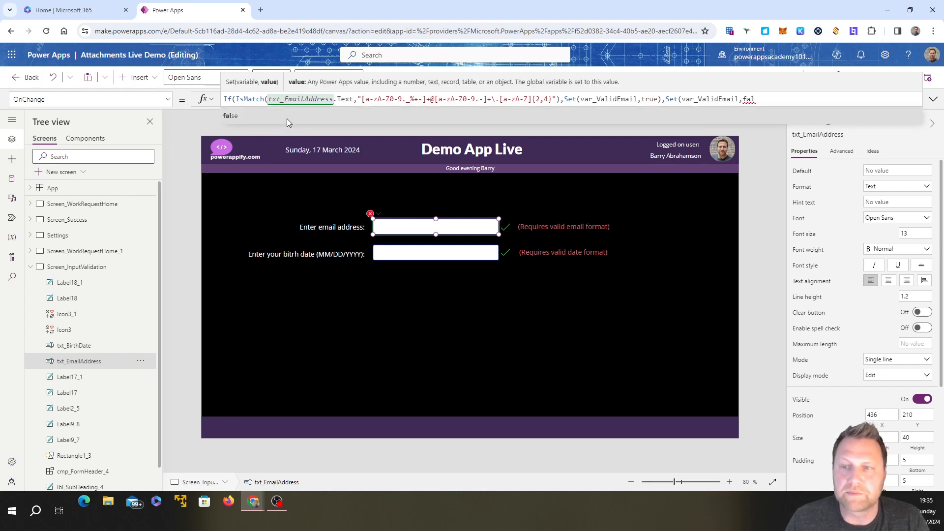
text(se))
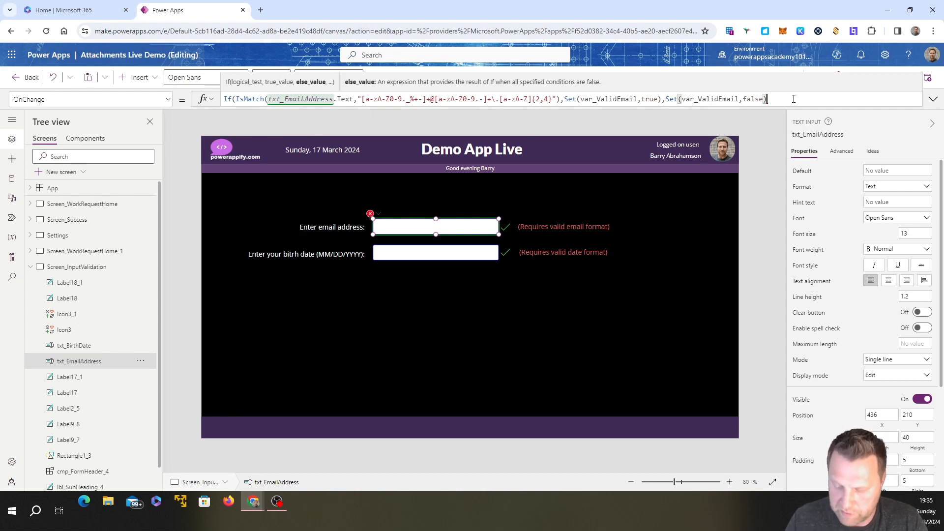
text())
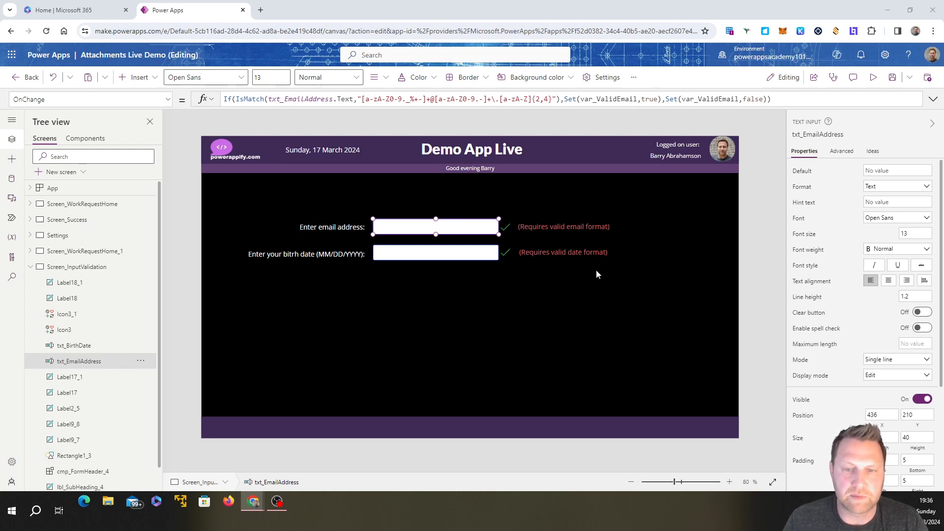
Step: Set the Visible property of the check icon beside the email input to var_ValidEmail
click(509, 228)
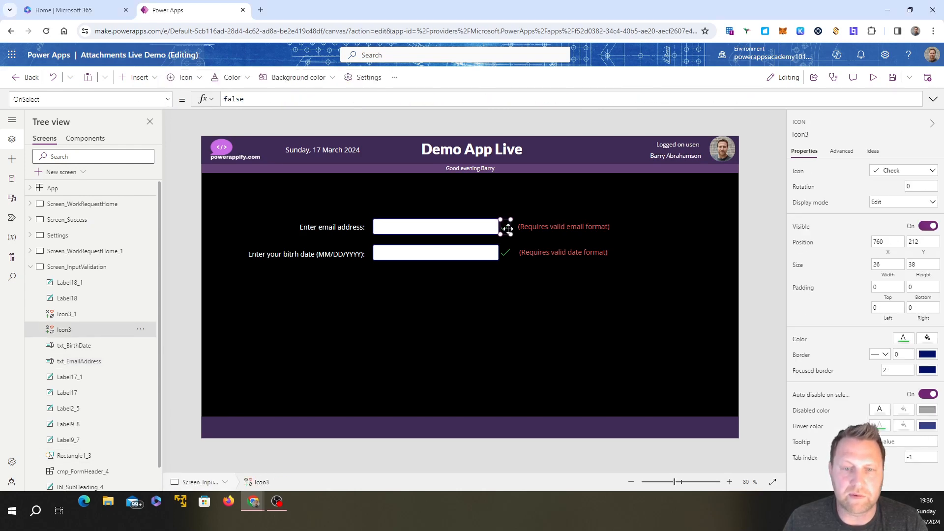
click(163, 104)
scroll(93, 231, down, 5)
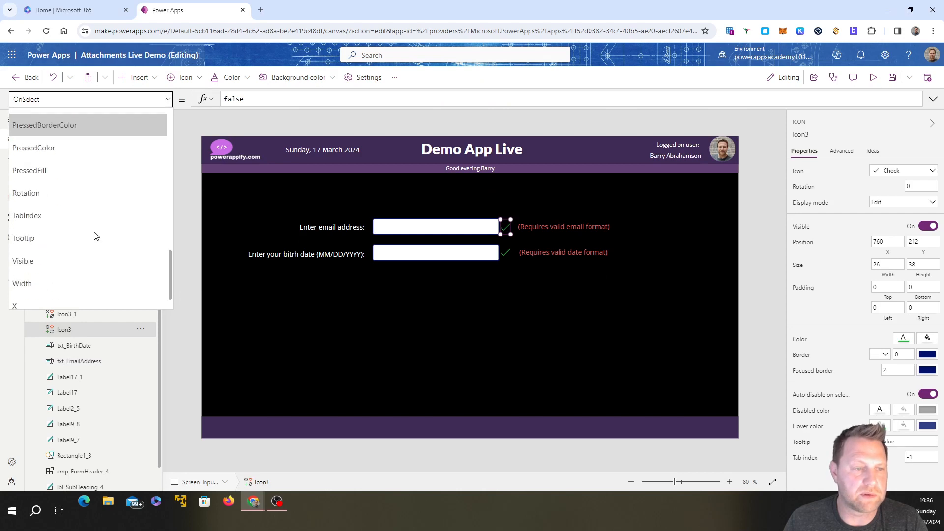
click(68, 231)
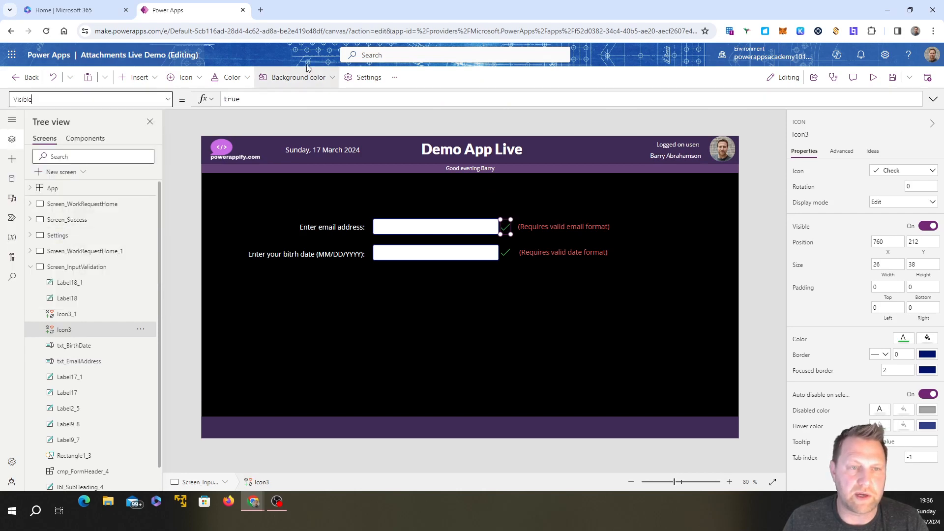
click(247, 101)
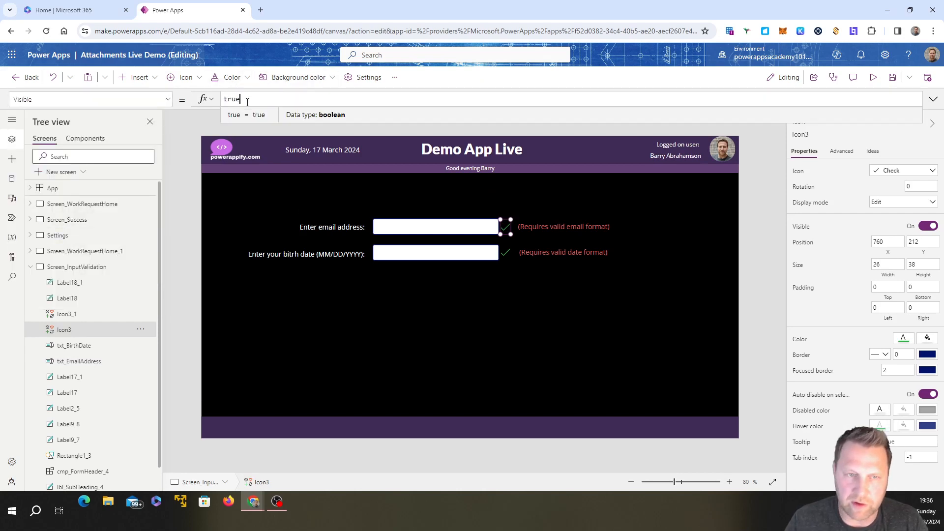
key(BackSpace)
key(BackSpace)
key(BackSpace)
key(BackSpace)
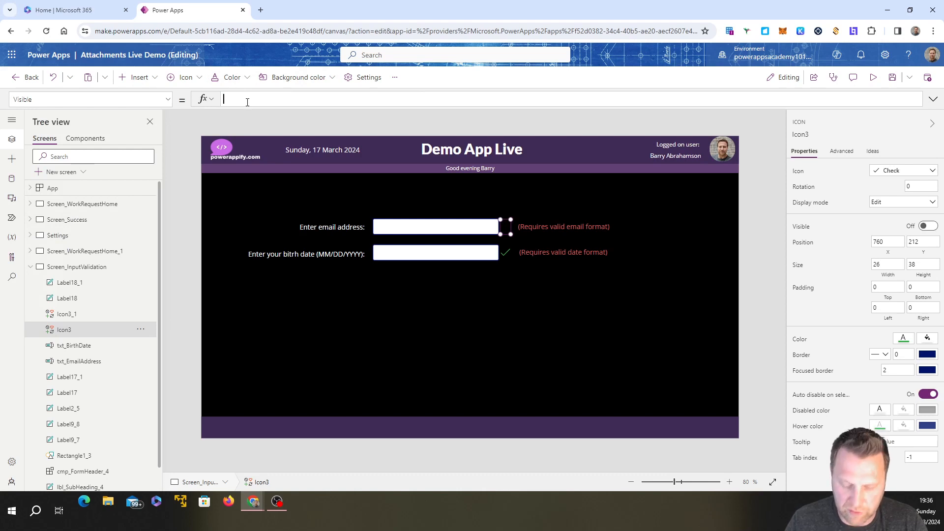
text(var)
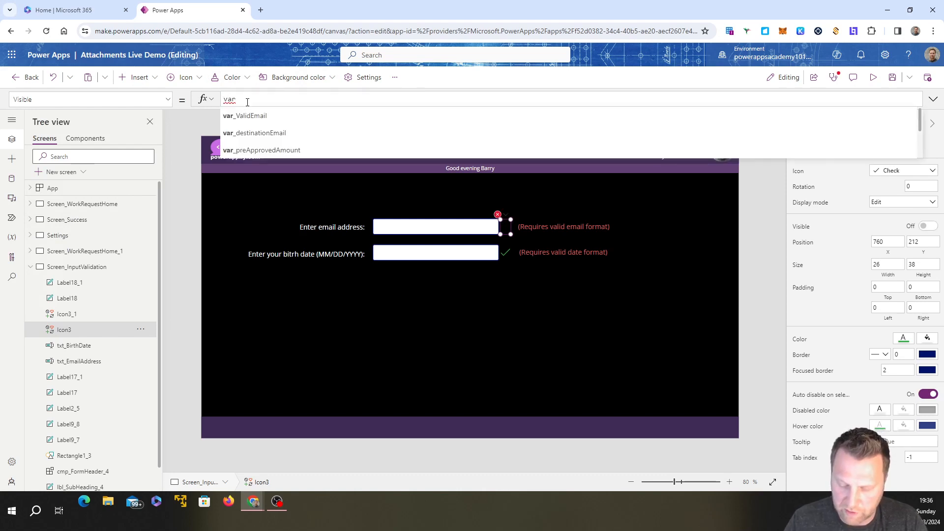
text(_Em)
key(BackSpace)
key(BackSpace)
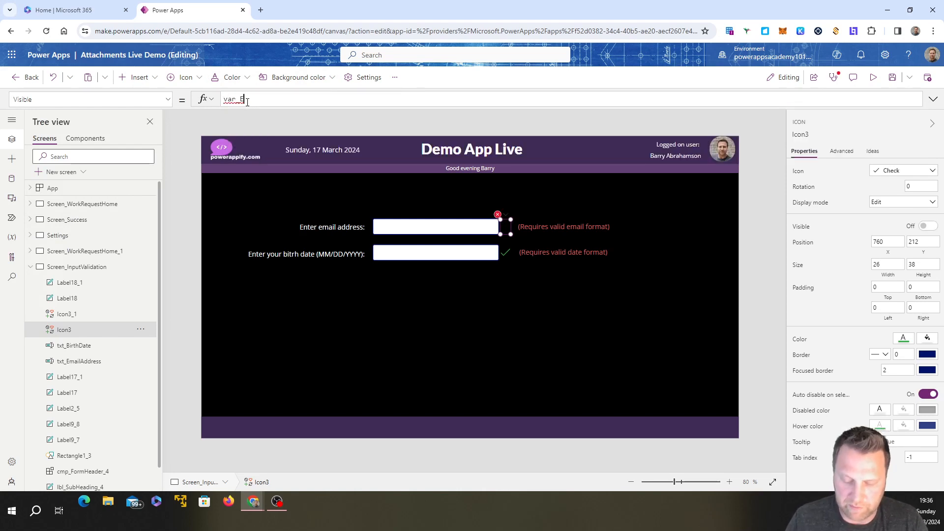
text(Va)
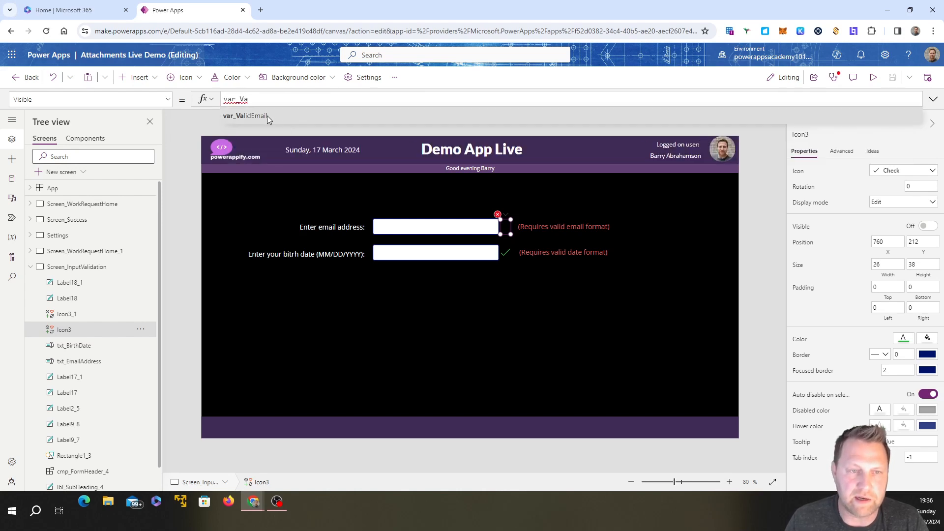
click(265, 115)
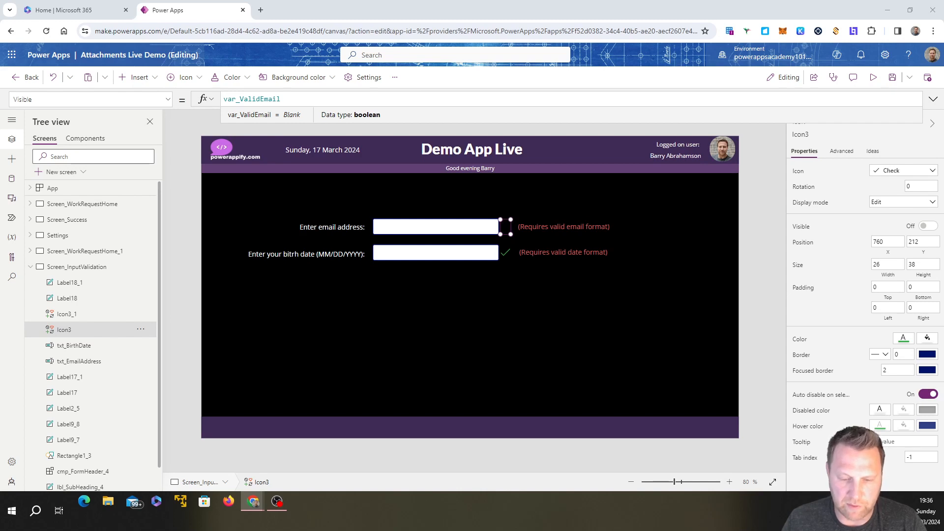
Step: Set the Visible property of the "(Requires valid email format)" label to !var_ValidEmail
click(578, 228)
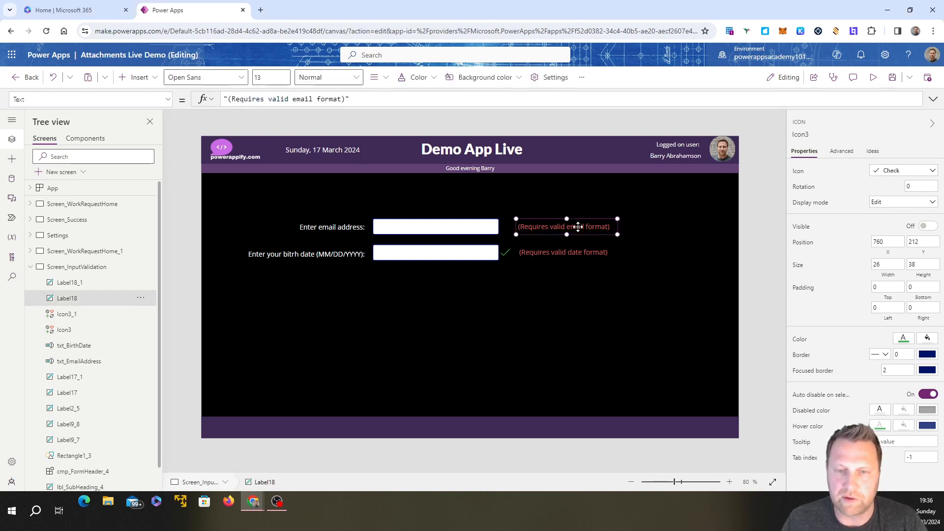
click(170, 103)
scroll(126, 232, down, 2)
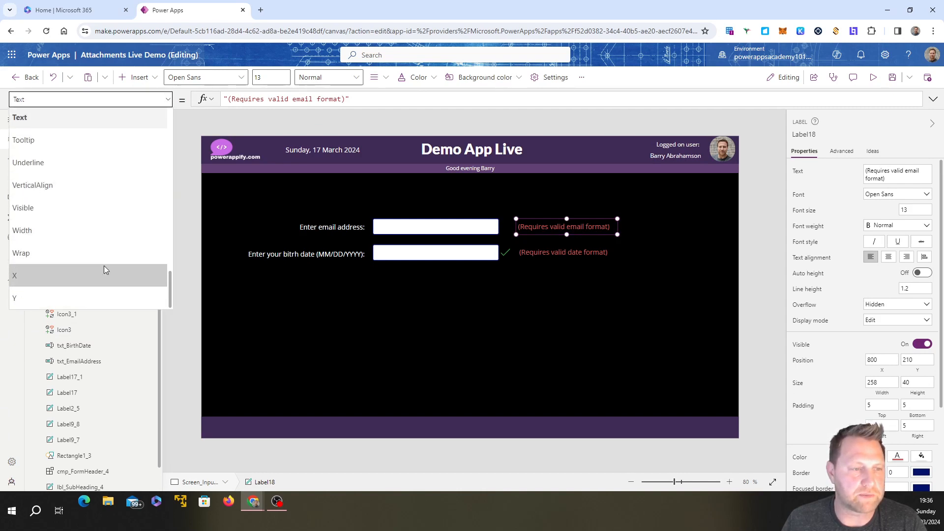
click(70, 208)
click(234, 100)
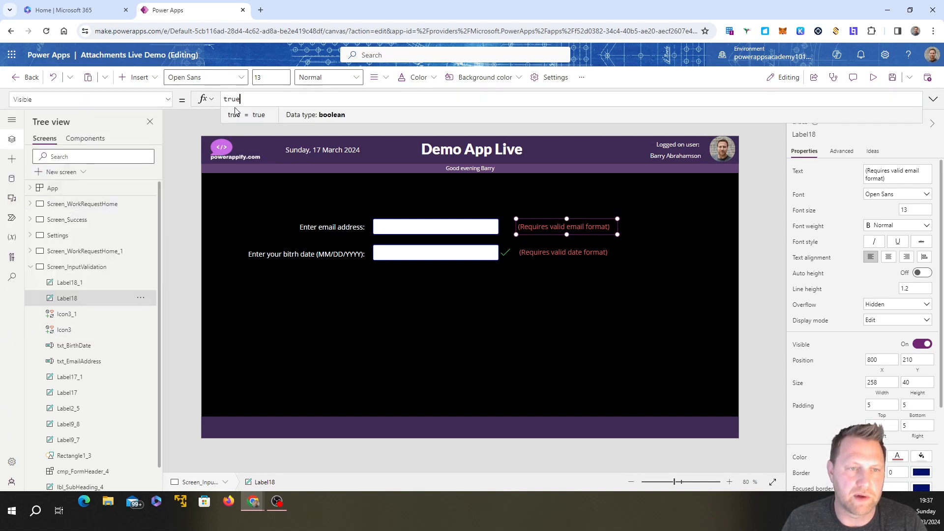
double_click(228, 99)
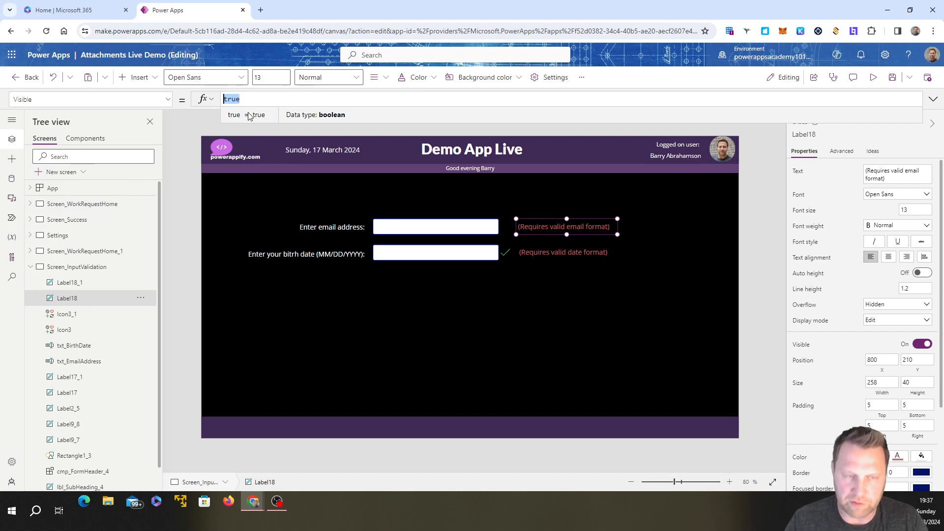
text(var_)
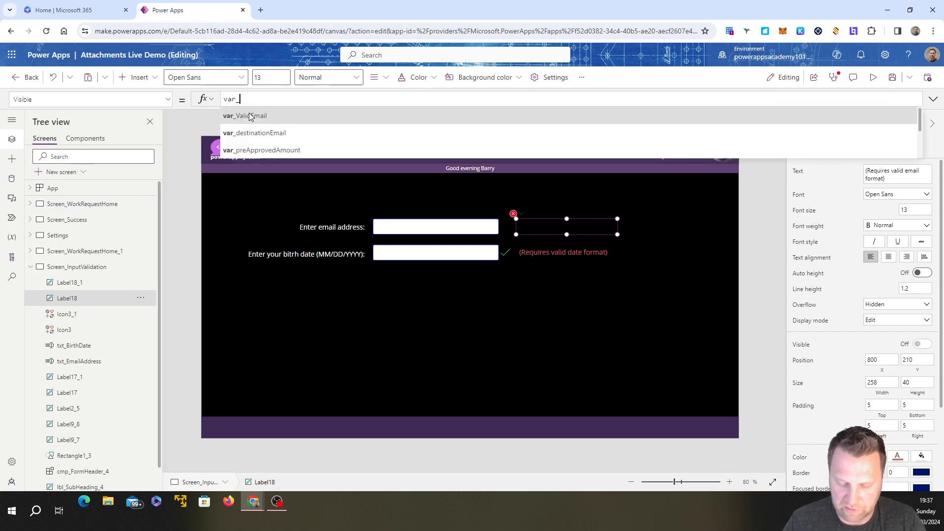
text(Email)
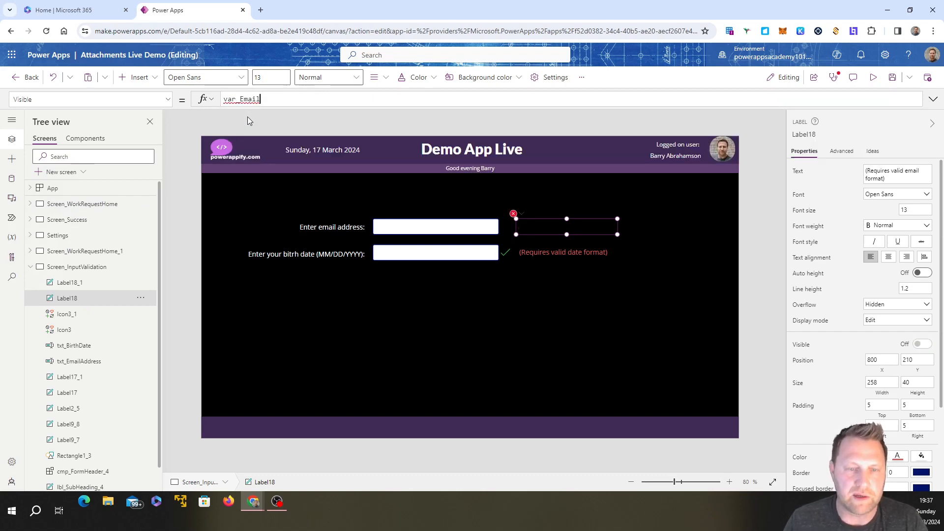
key(BackSpace)
key(BackSpace)
key(BackSpace)
key(BackSpace)
key(BackSpace)
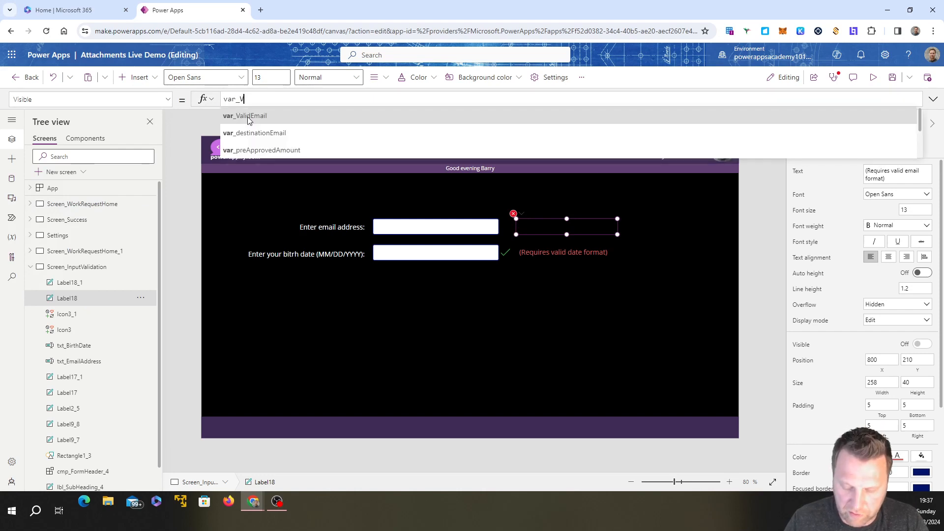
text(Vali)
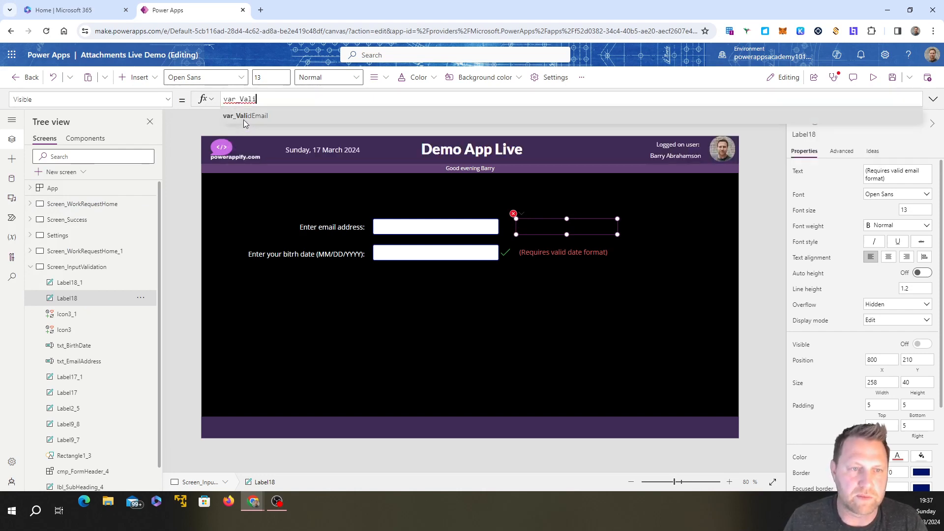
text(dEmail)
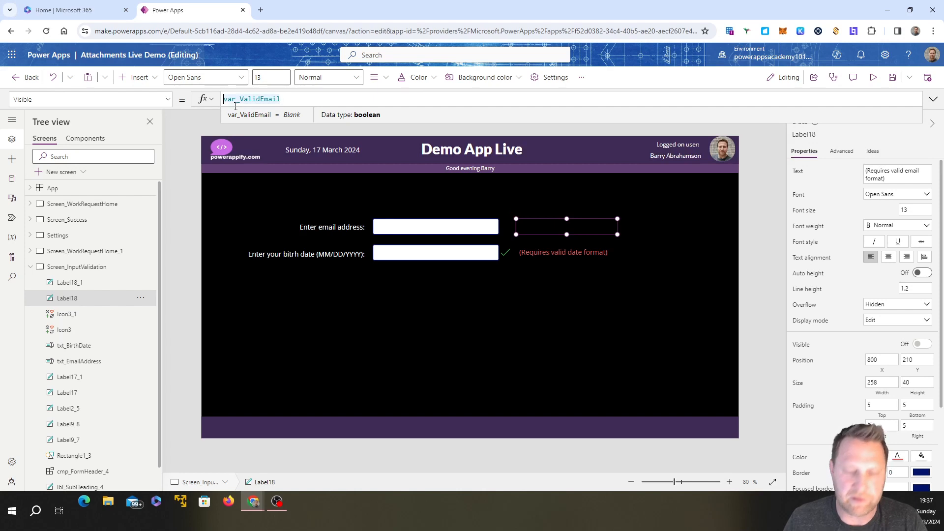
text(!)
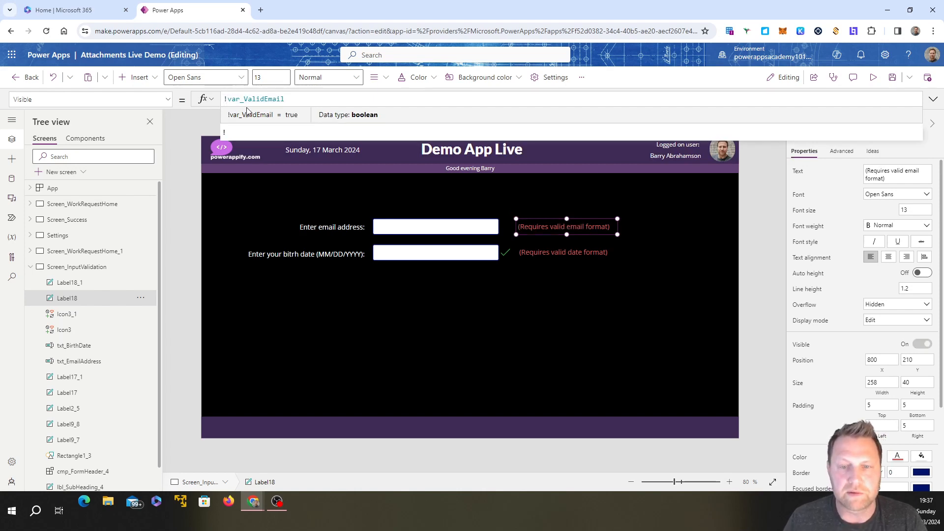
click(389, 335)
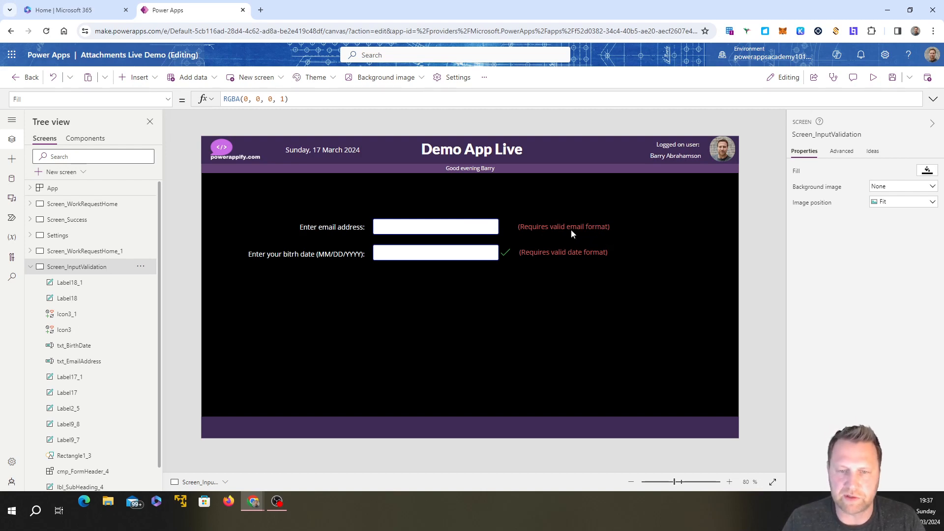
Step: Preview the app, test the email input with a correctly formatted email address, and return to editing
click(874, 79)
click(392, 207)
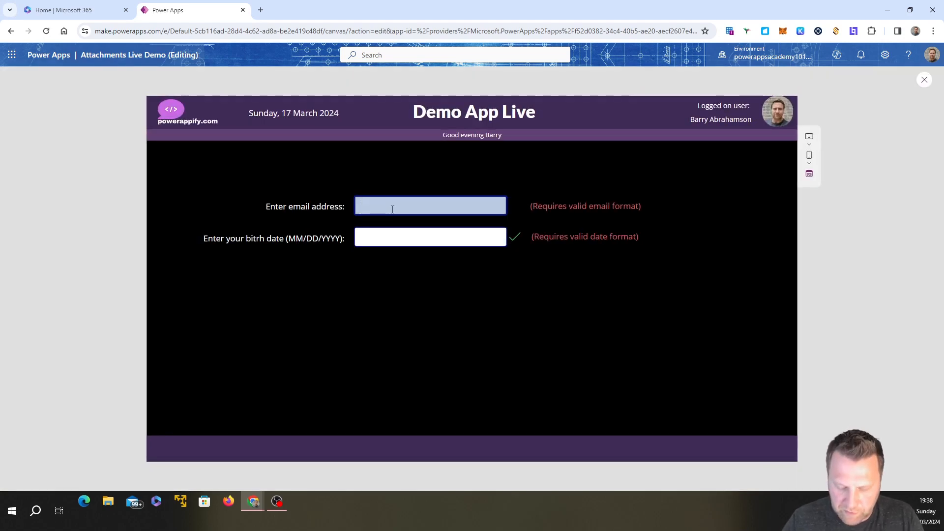
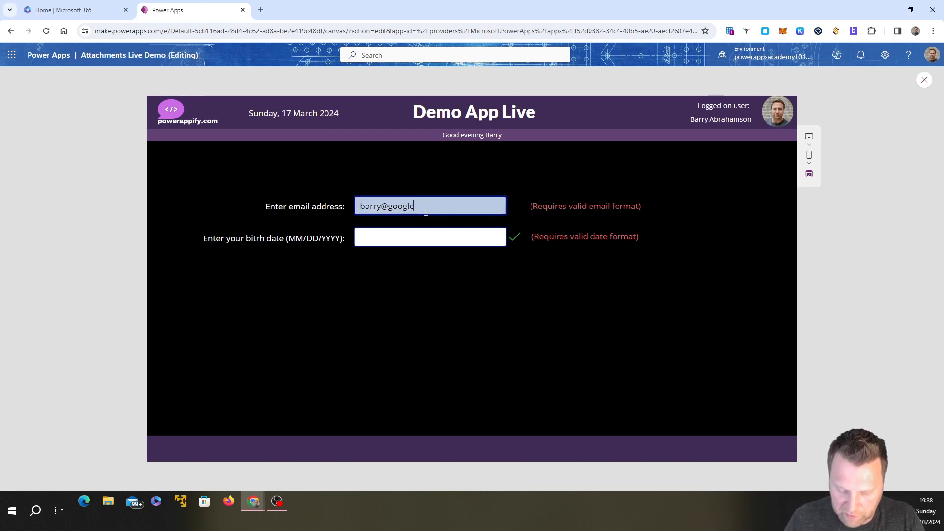
click(449, 317)
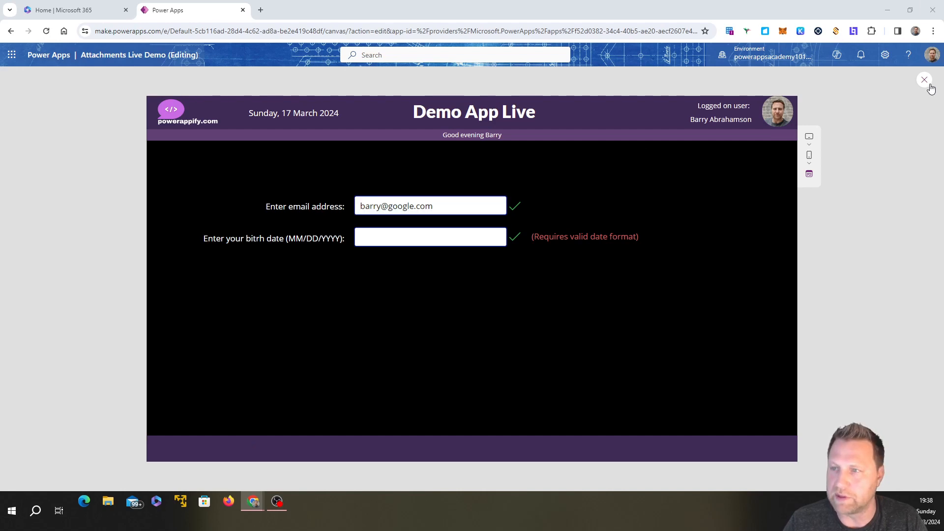
key(Escape)
Step: Replace the email input's Fill value with an If formula that uses var_ValidEmail as its logical test
click(441, 226)
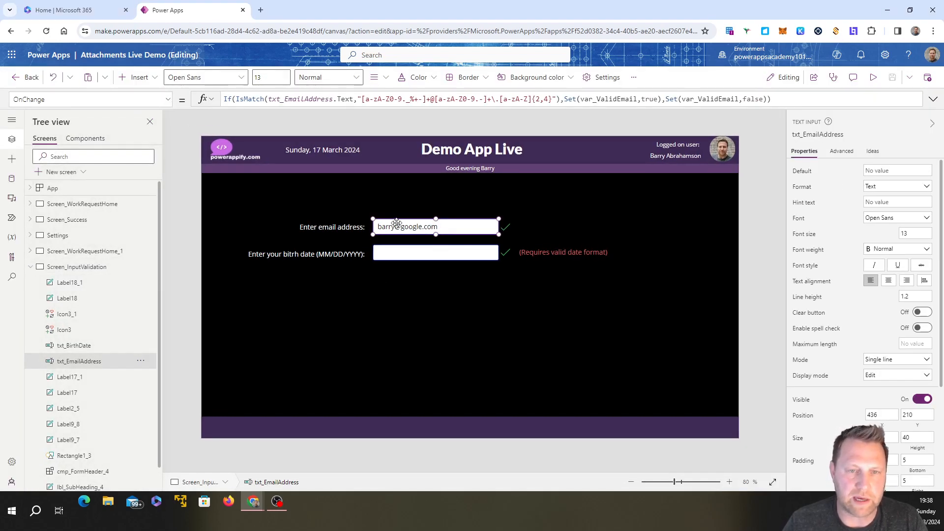
click(168, 102)
scroll(141, 143, up, 10)
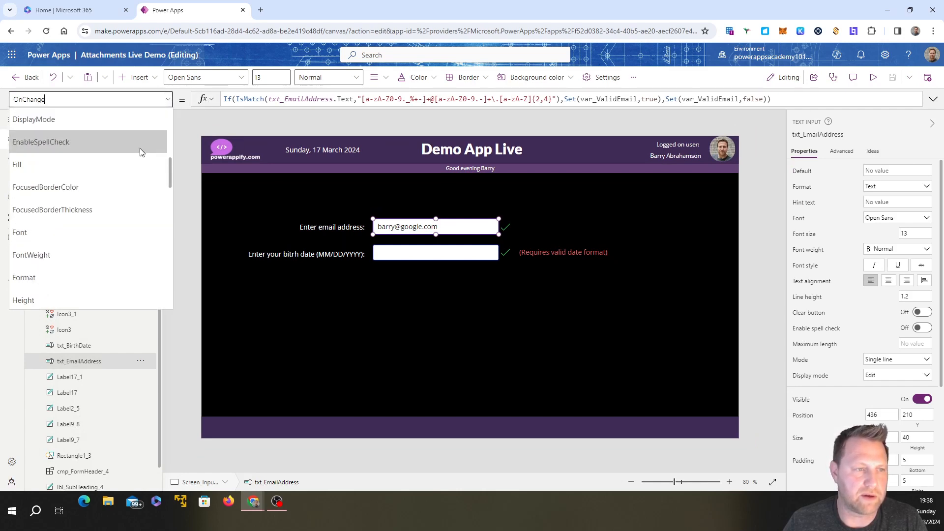
scroll(141, 150, down, 6)
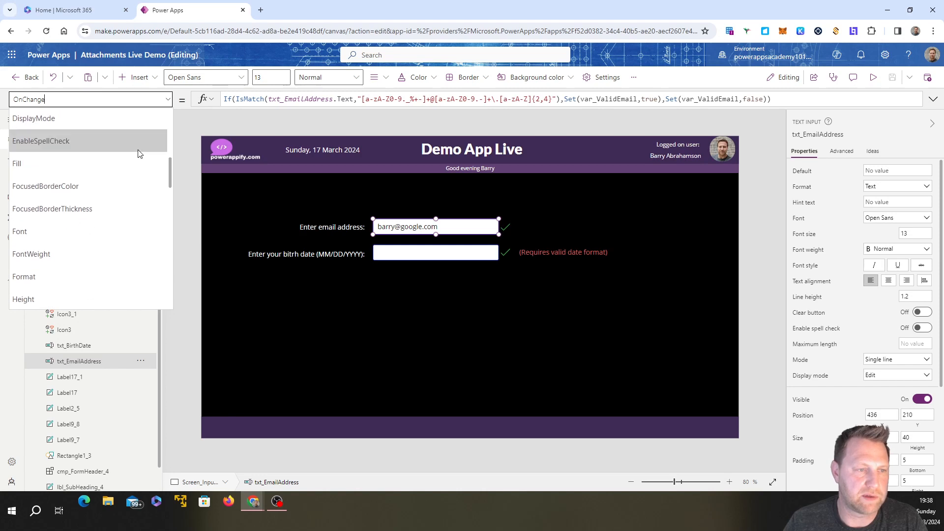
click(104, 167)
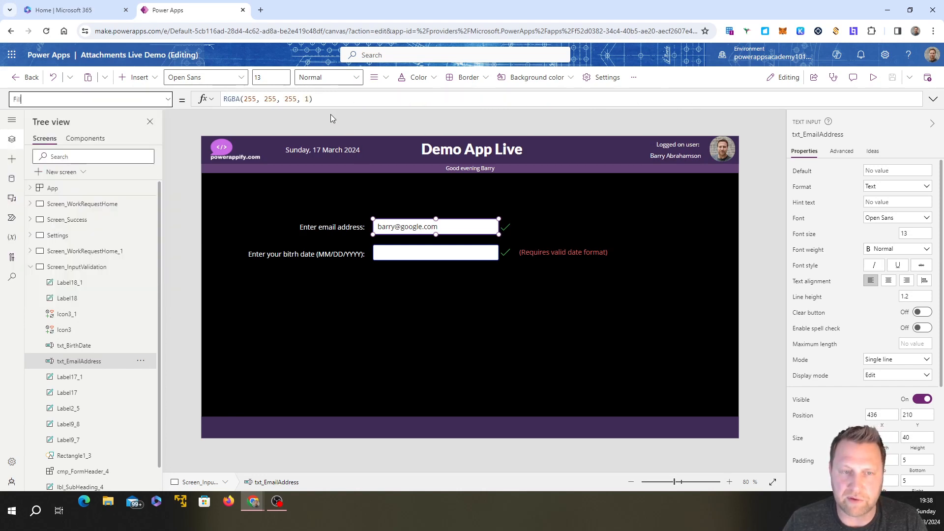
drag(324, 99, 219, 102)
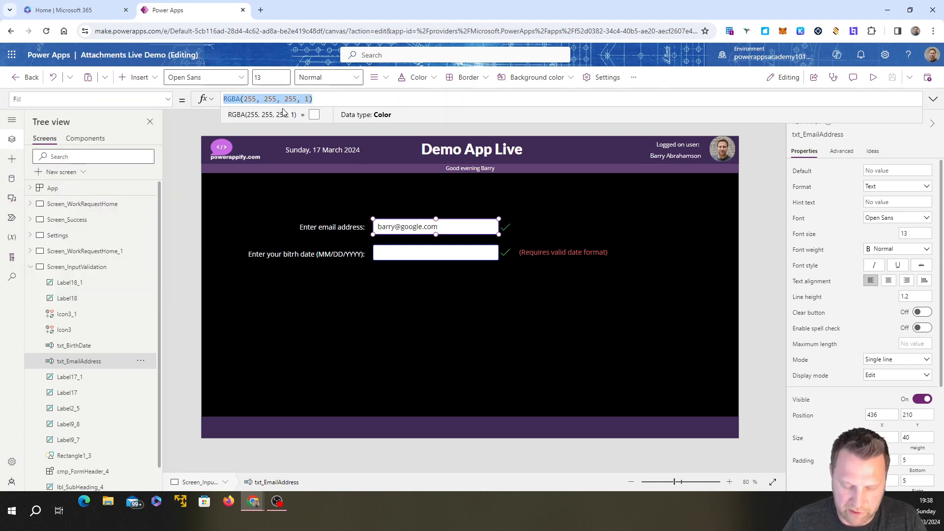
text(If()
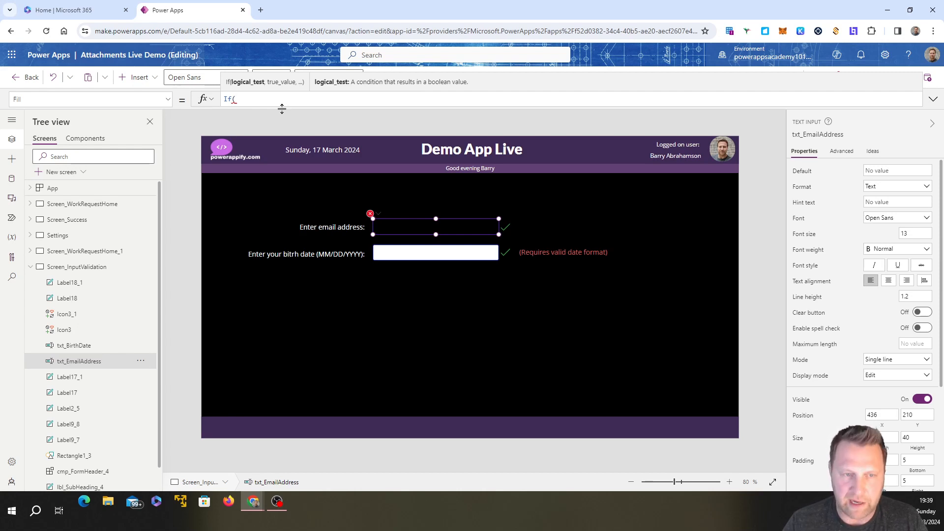
text(var_)
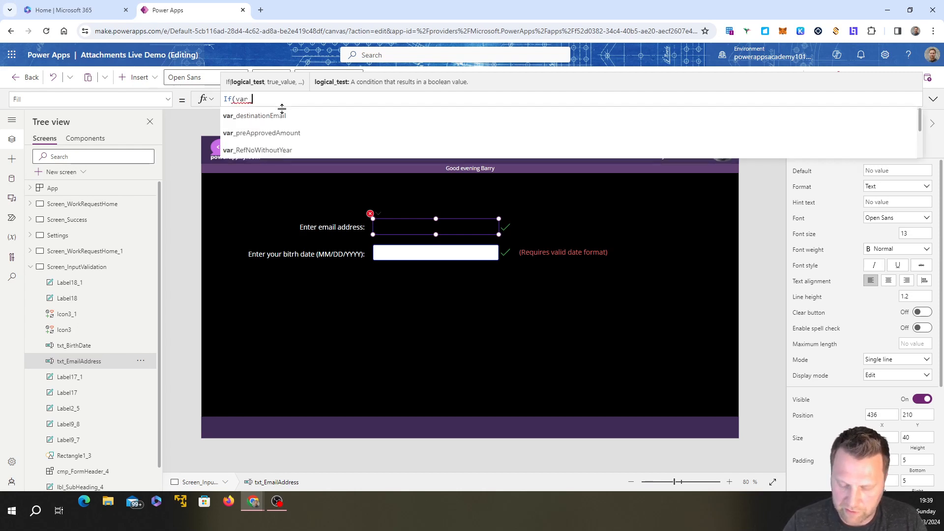
text(val)
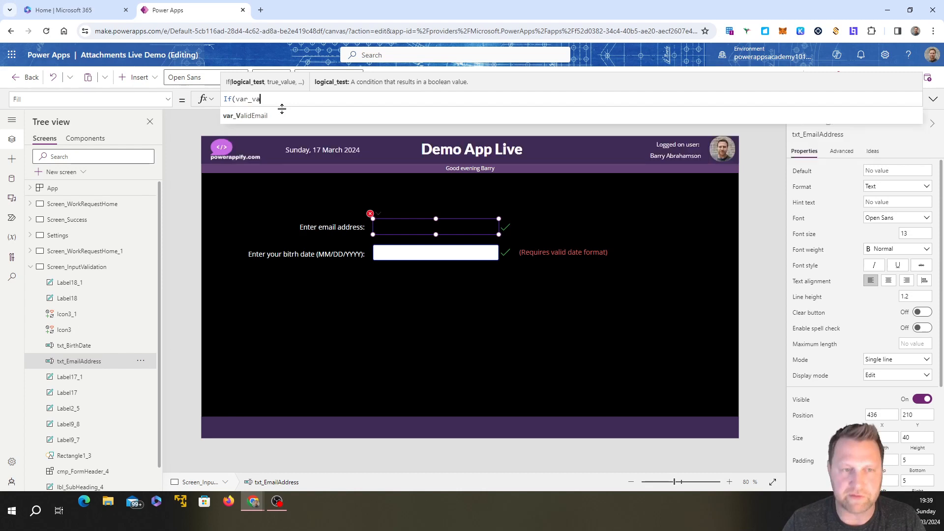
click(258, 117)
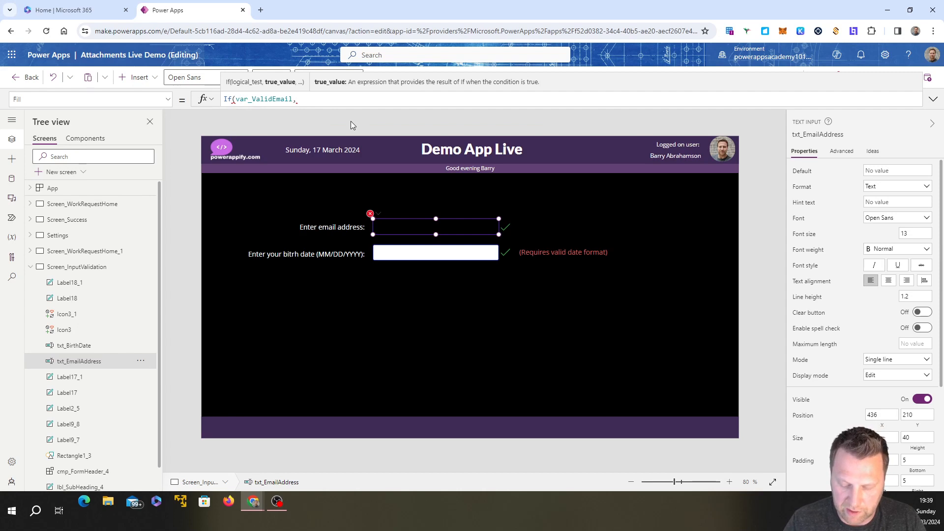
Step: Complete the email input's Fill formula with Color.White as the true value and Color.Red as the else value
text(Color.)
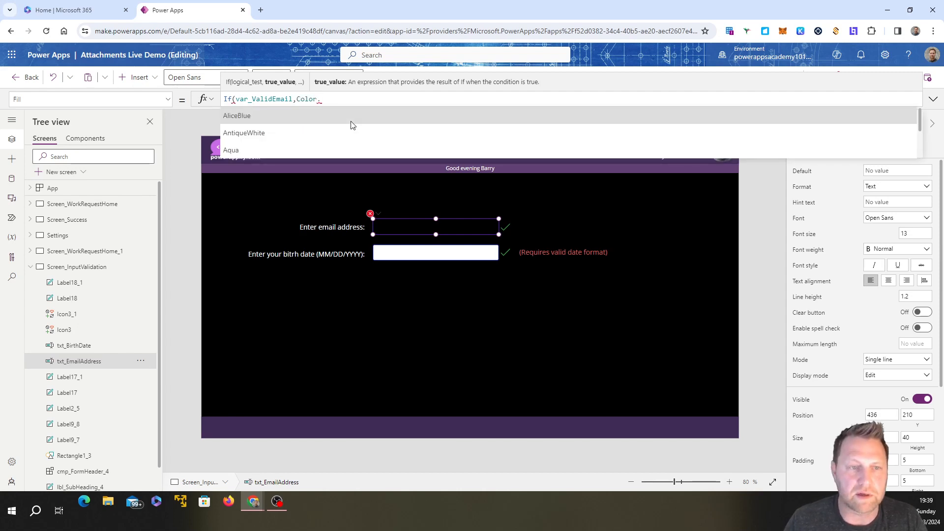
text(wh)
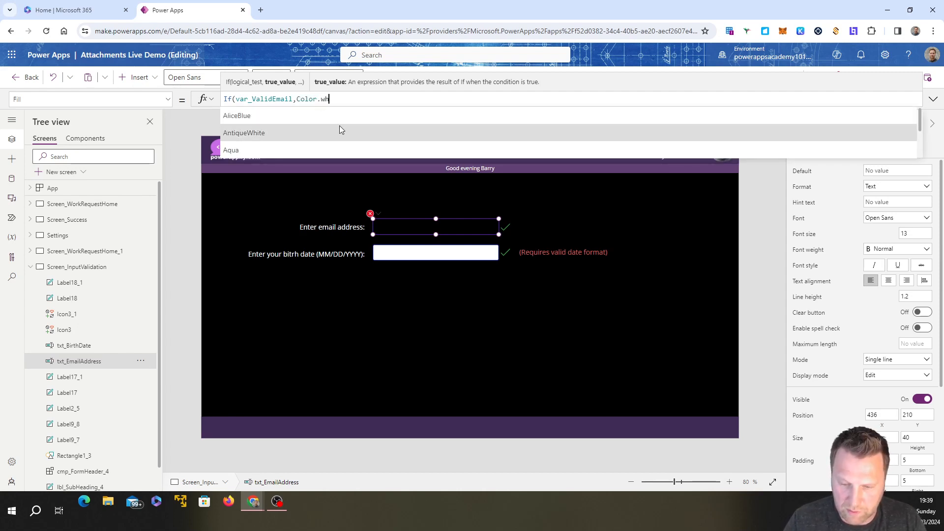
text(ite)
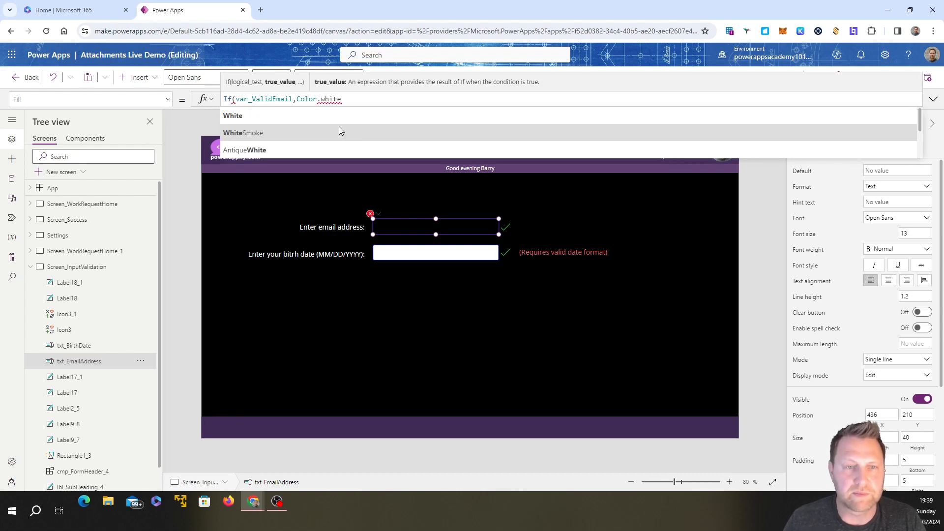
text(,)
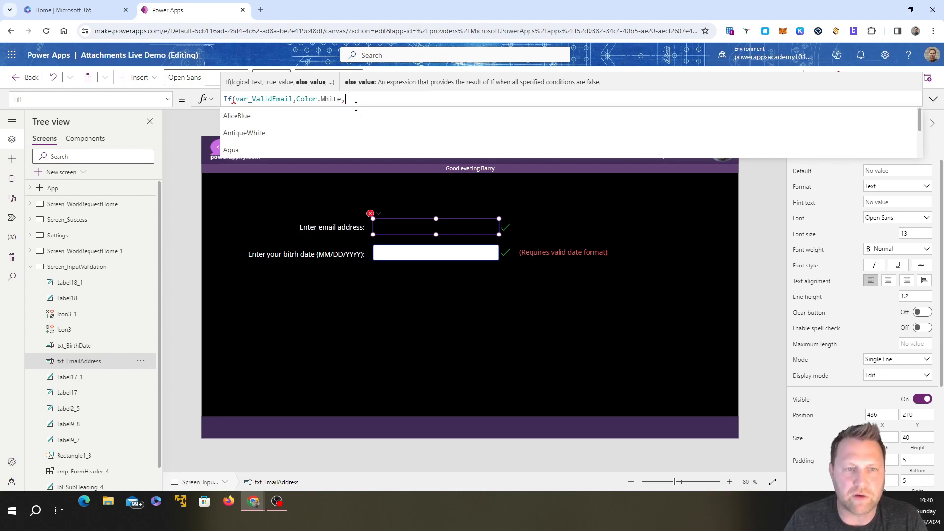
text(color)
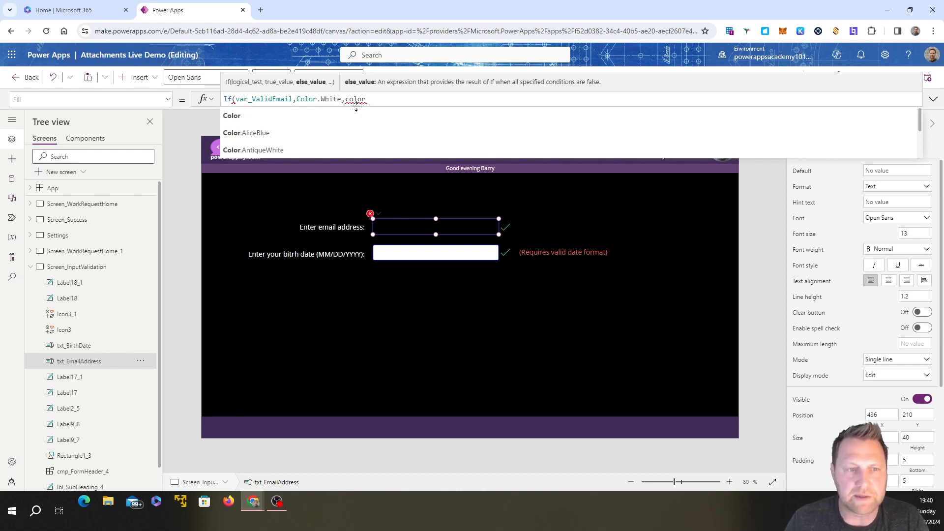
text(.red)
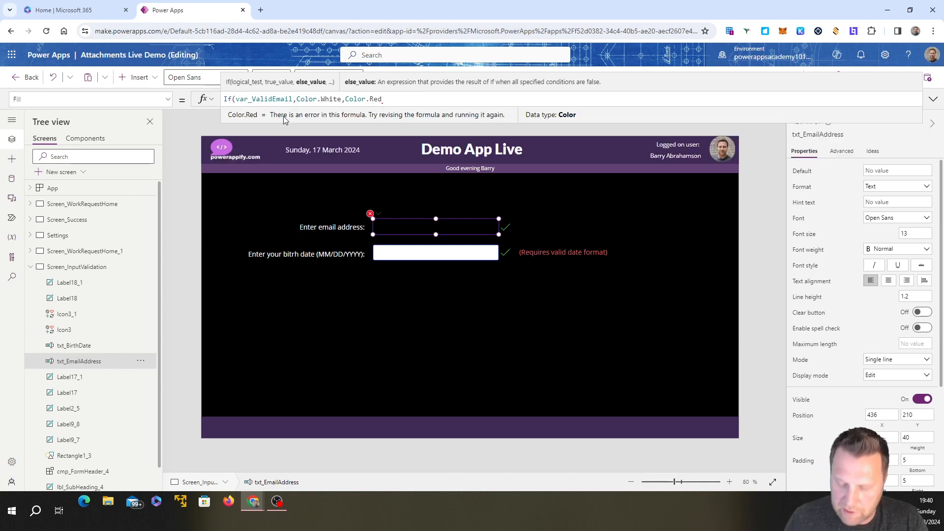
text())
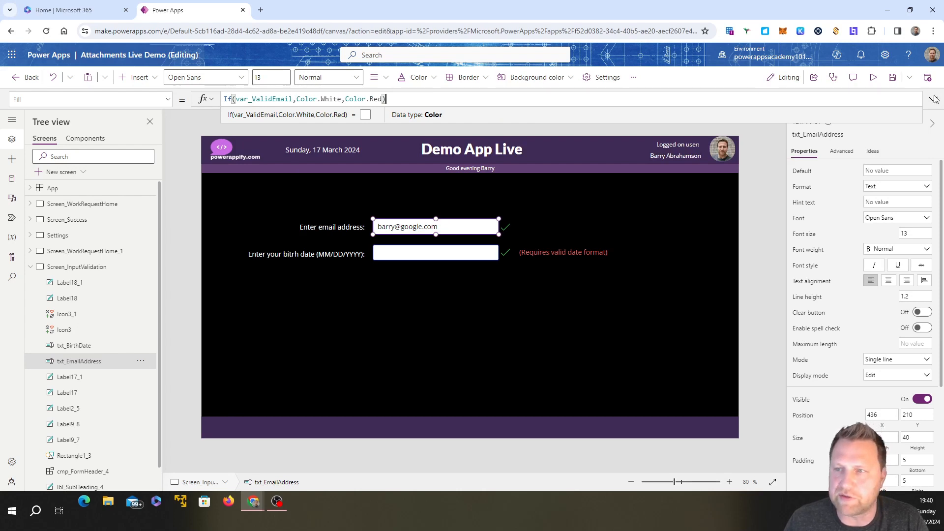
Step: Preview the app, clear the email input to test its fill colour, and return to editing
click(873, 77)
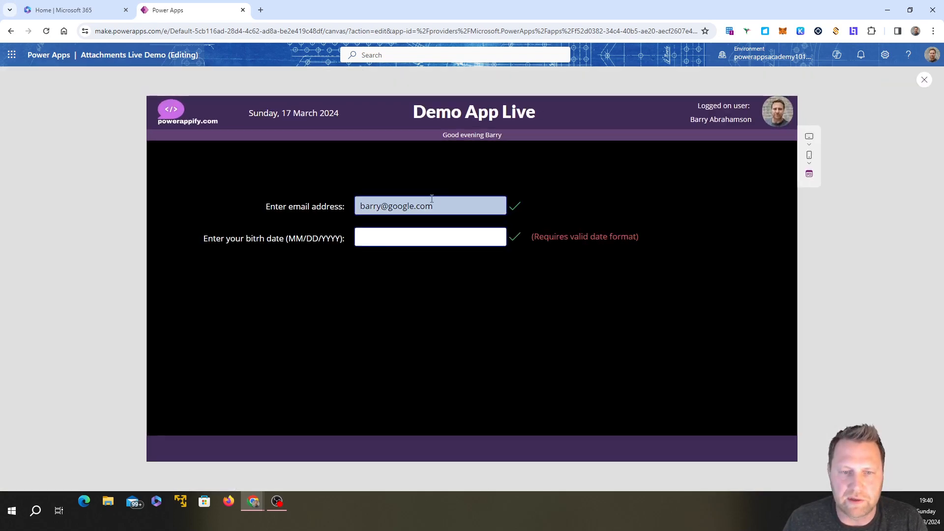
drag(433, 206, 352, 207)
key(BackSpace)
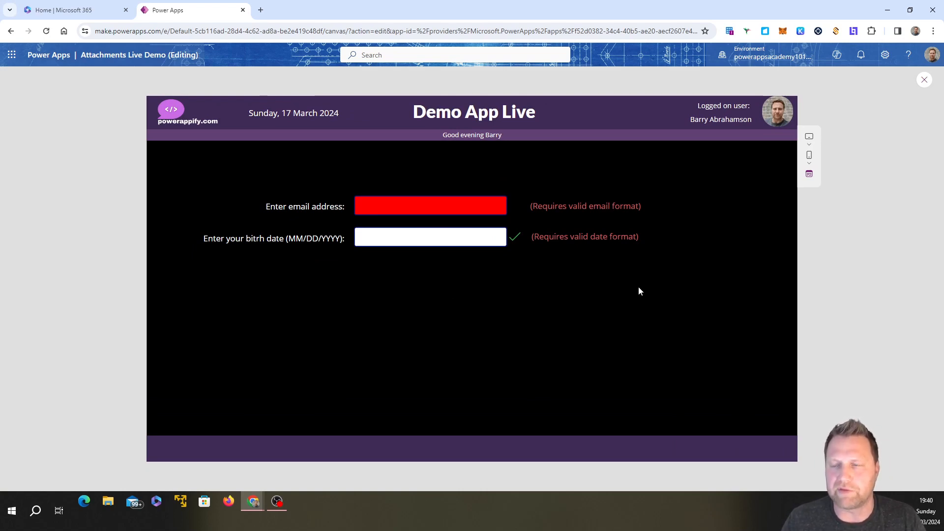
click(925, 81)
Step: Extend the logical test in the email input's Fill formula with || IsBlank(txt_EmailAddress.Text)
click(426, 231)
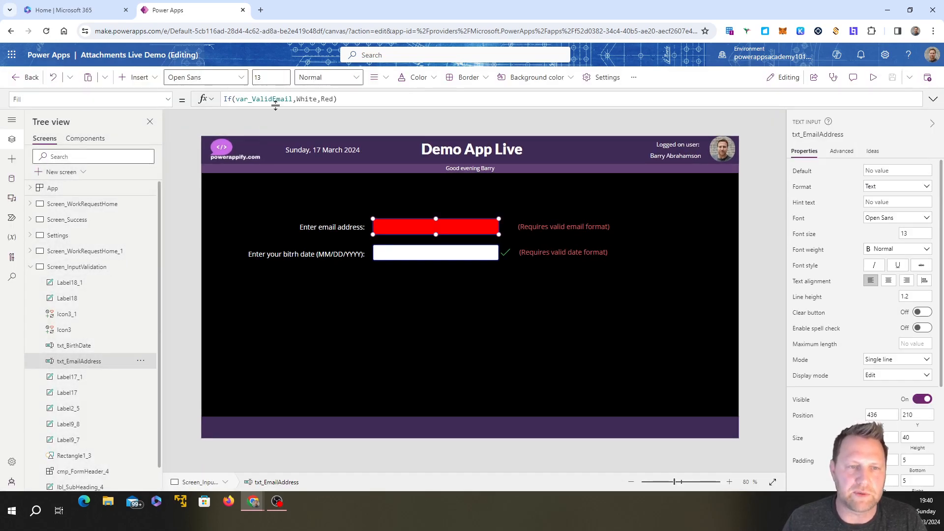
click(293, 98)
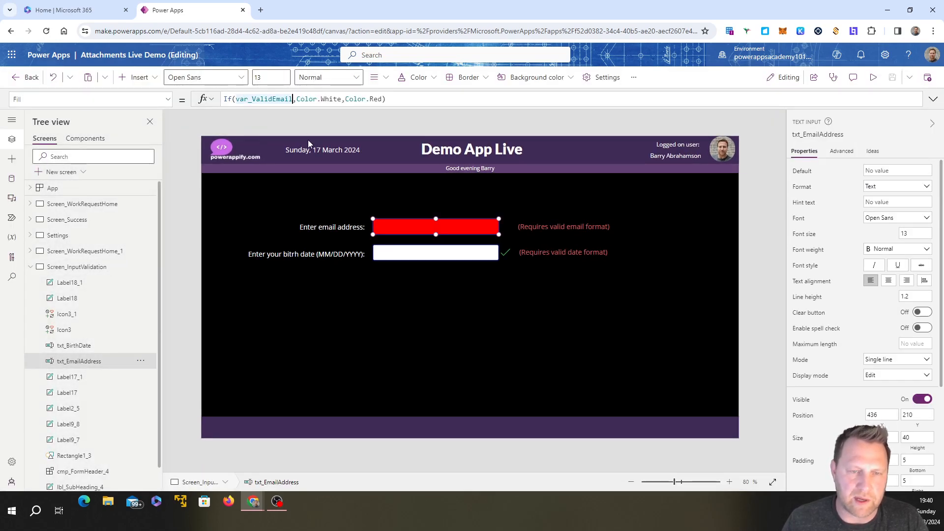
text(||)
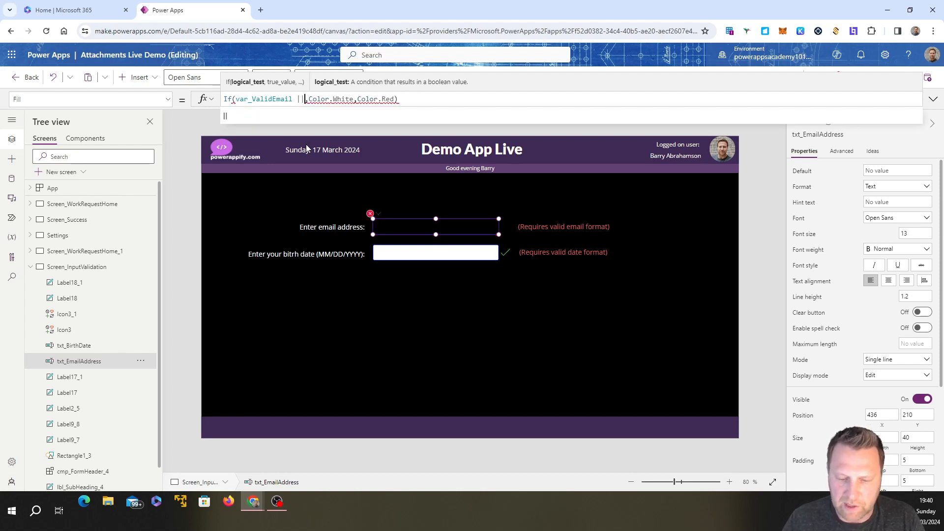
text( IsB)
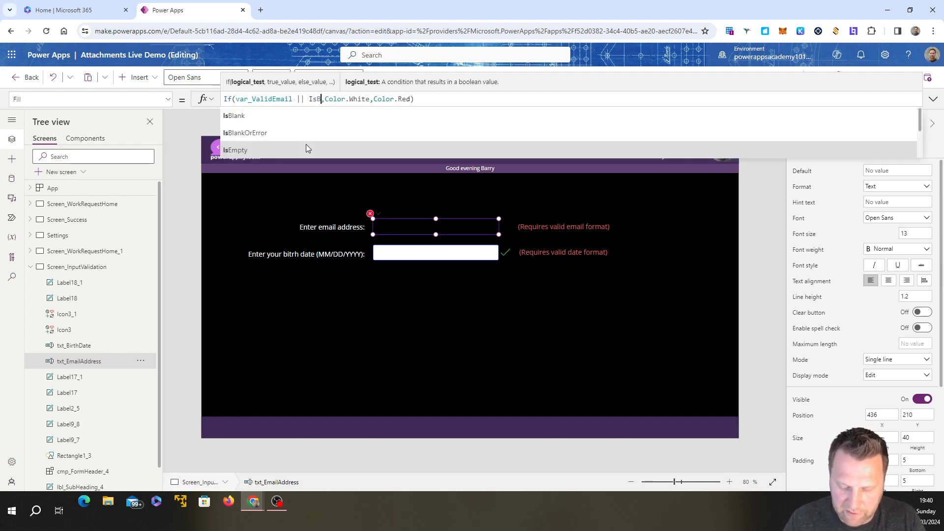
text(lank)
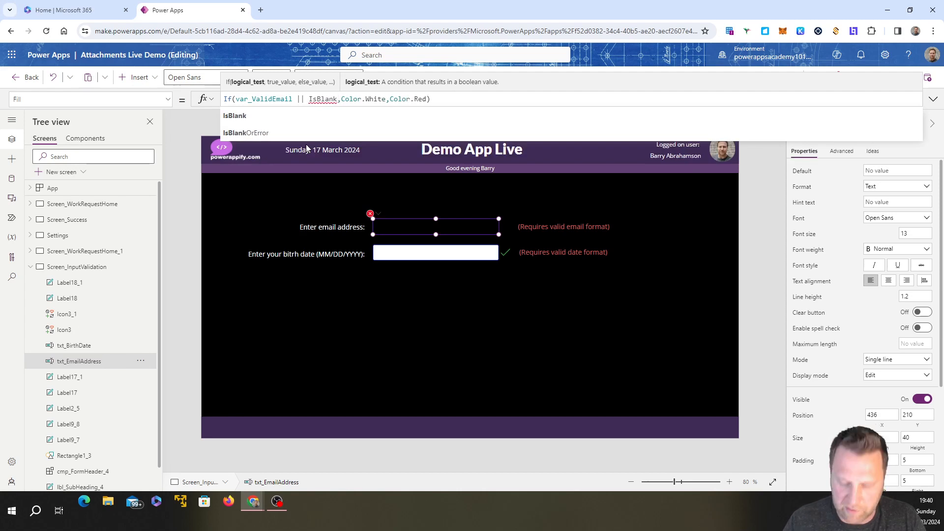
text(()
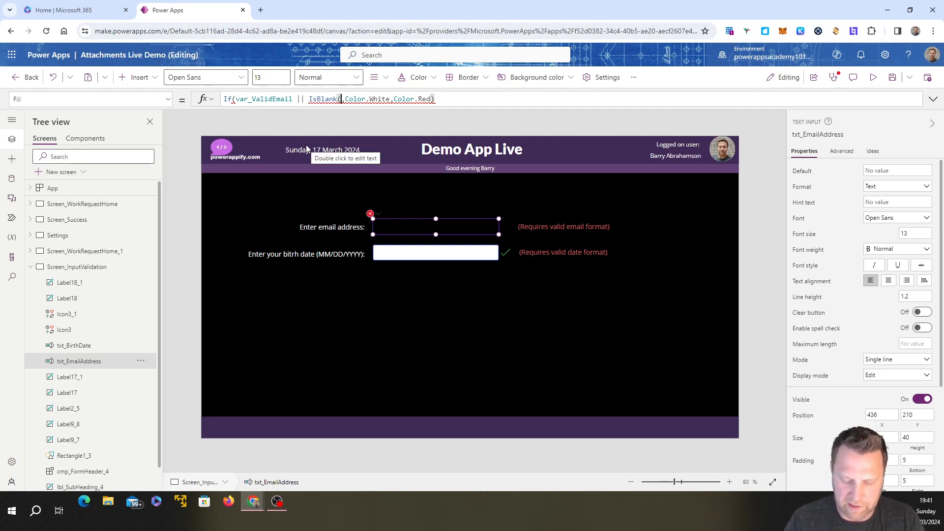
text(txt_)
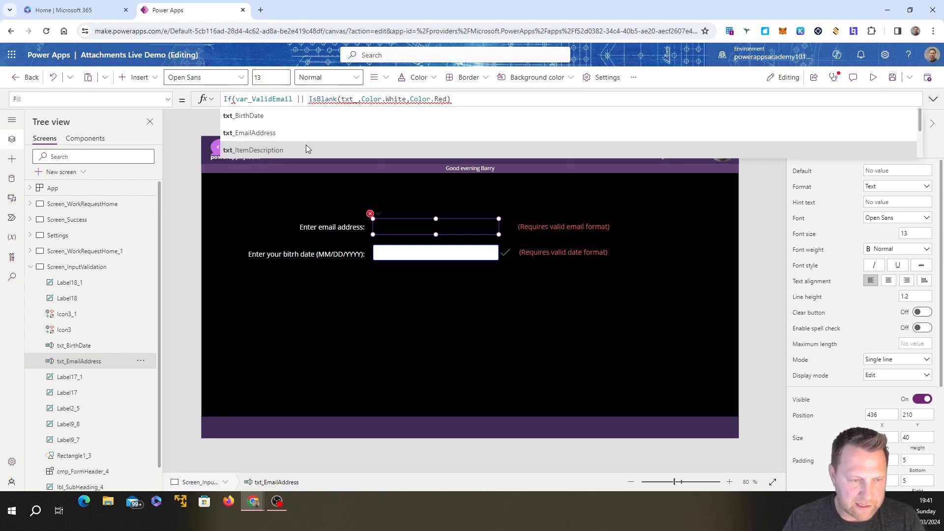
text(Em)
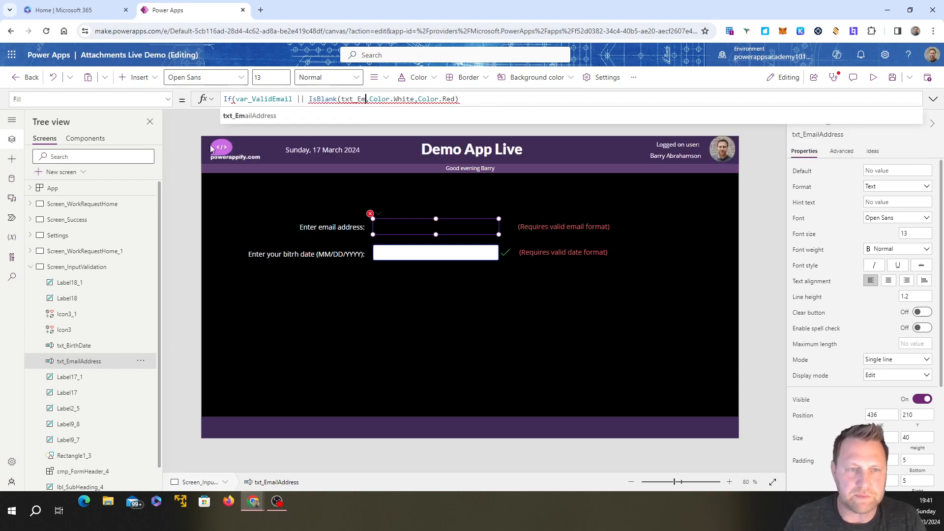
click(279, 114)
text(.)
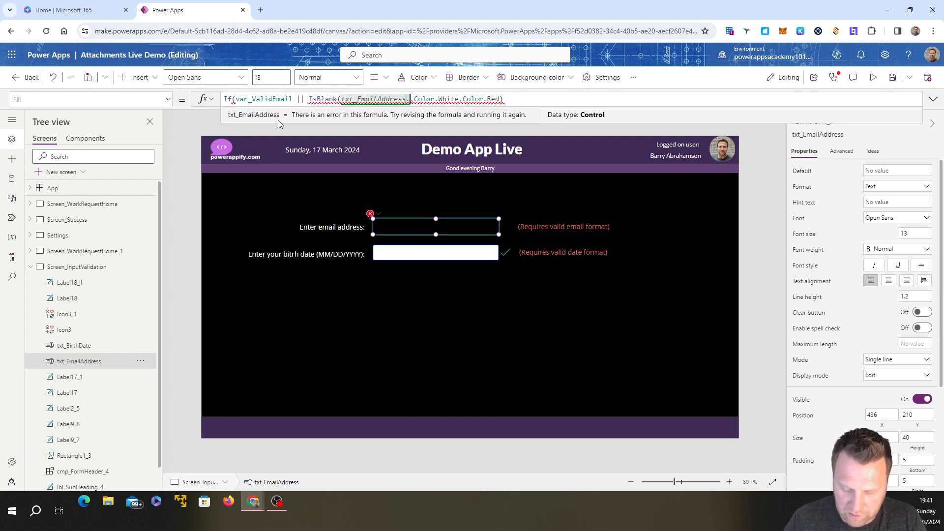
text(Text))
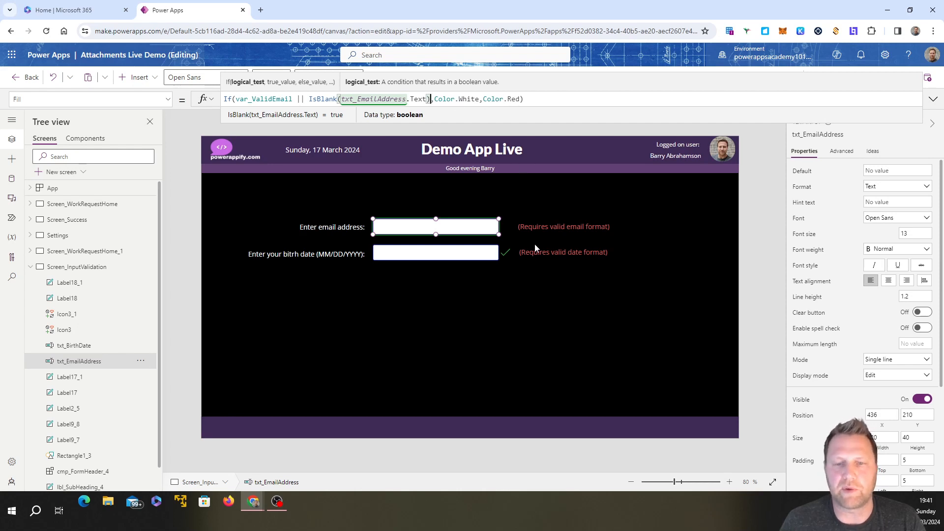
click(558, 338)
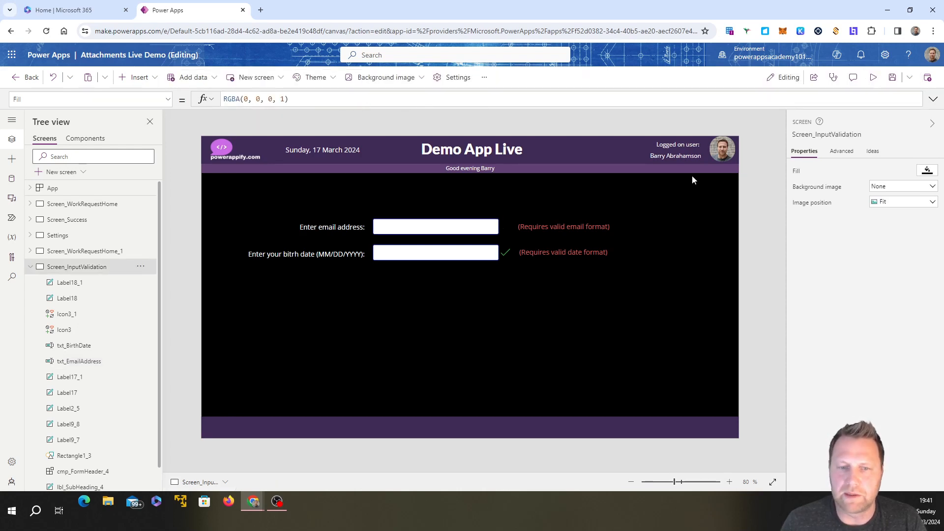
Step: Preview the app, test the email input with an incomplete address and with the .com ending added, and return to editing
click(873, 78)
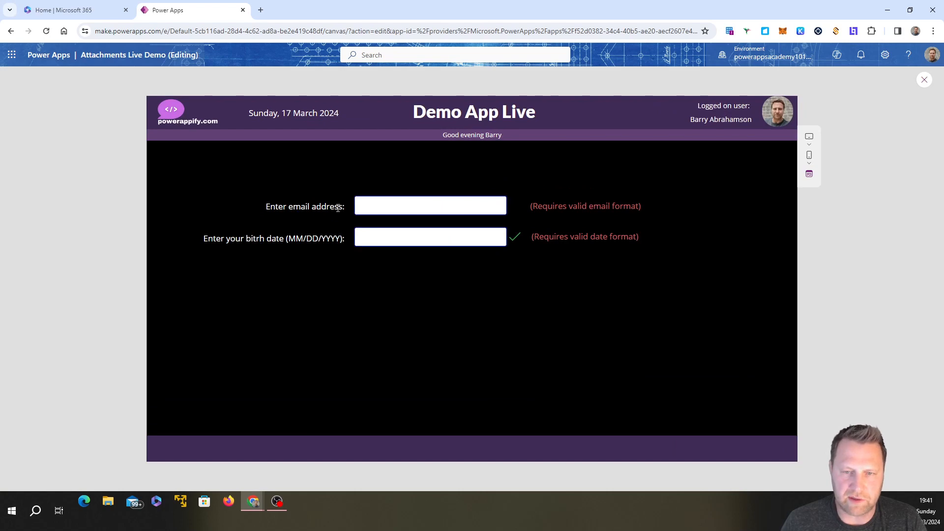
click(365, 211)
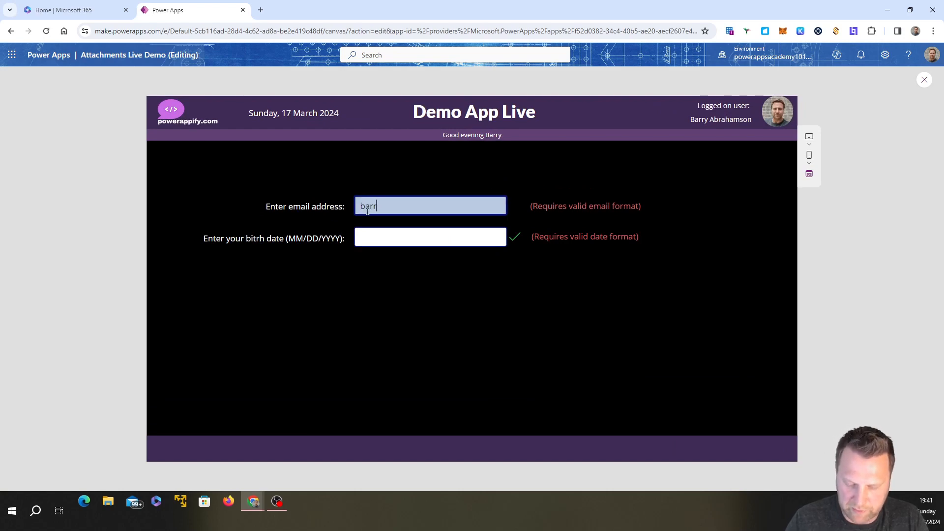
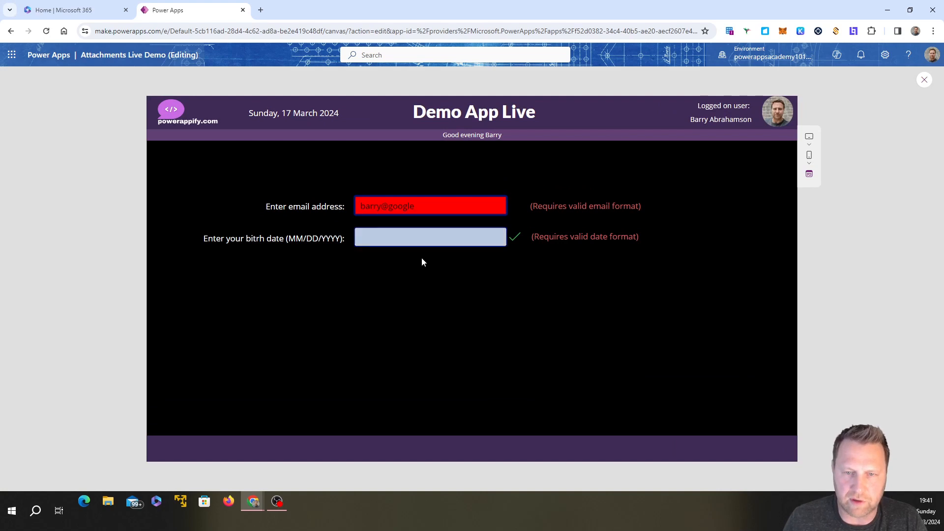
click(426, 287)
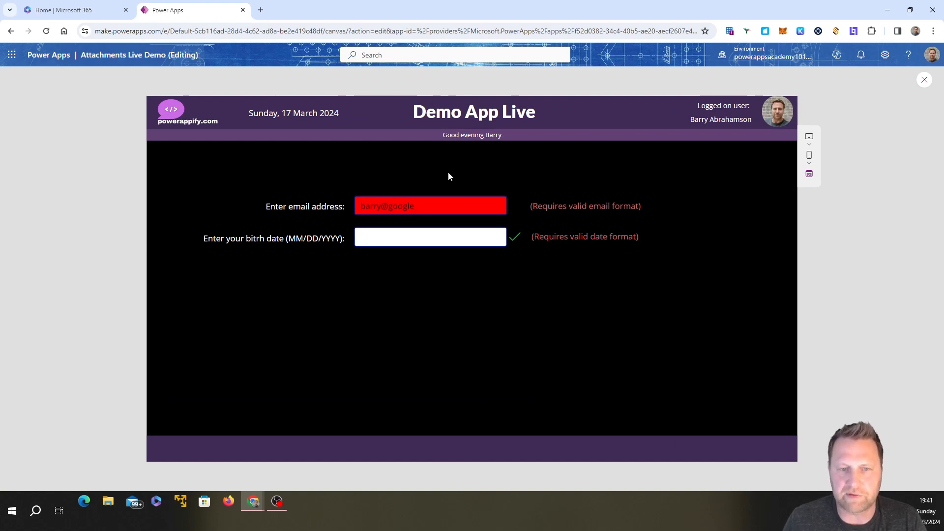
click(421, 210)
click(555, 450)
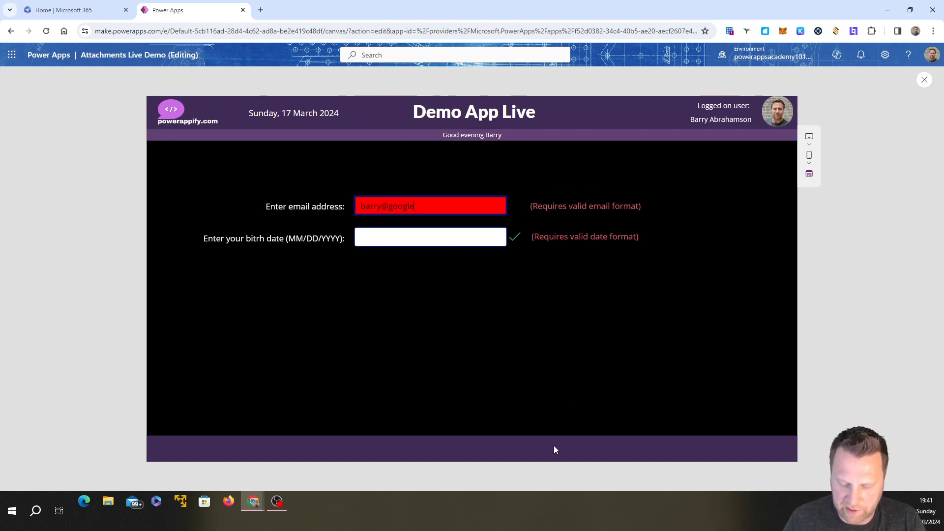
text(.com)
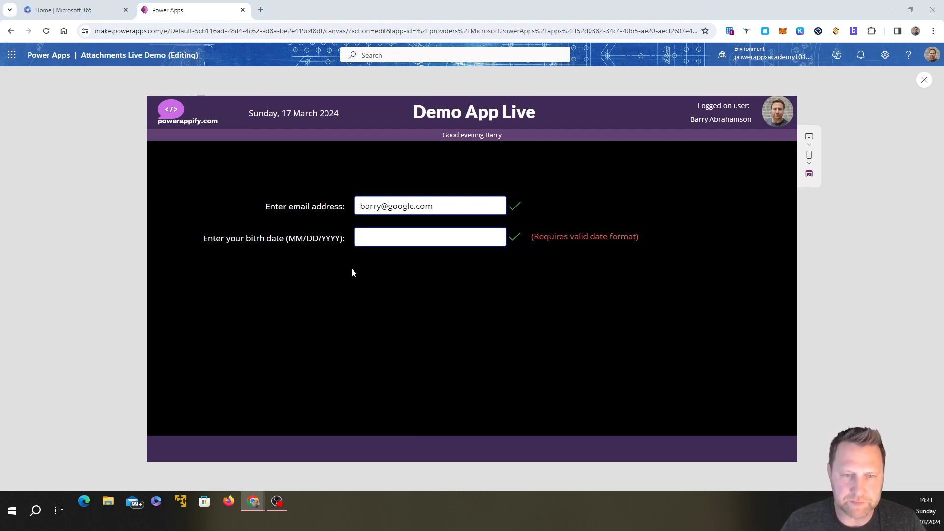
click(415, 240)
click(930, 80)
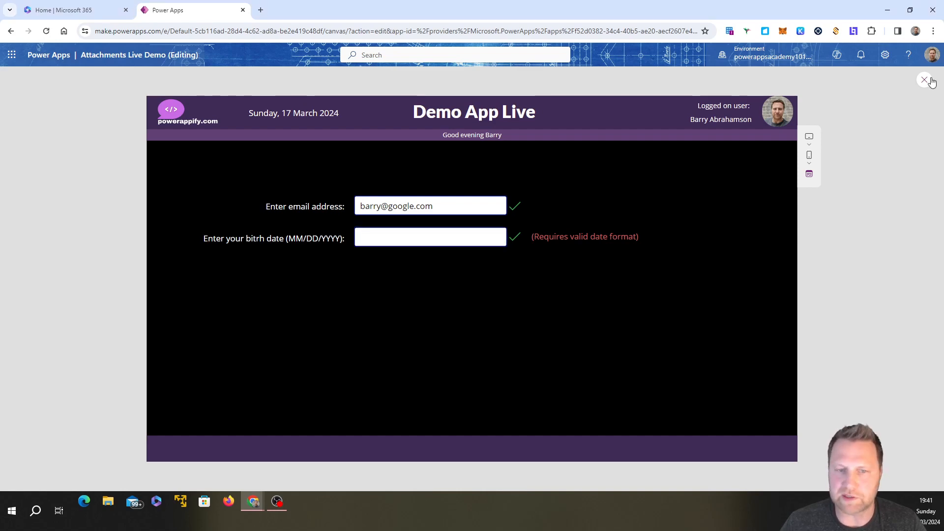
Step: Display the OnChange formula of the email input txt_EmailAddress
click(391, 249)
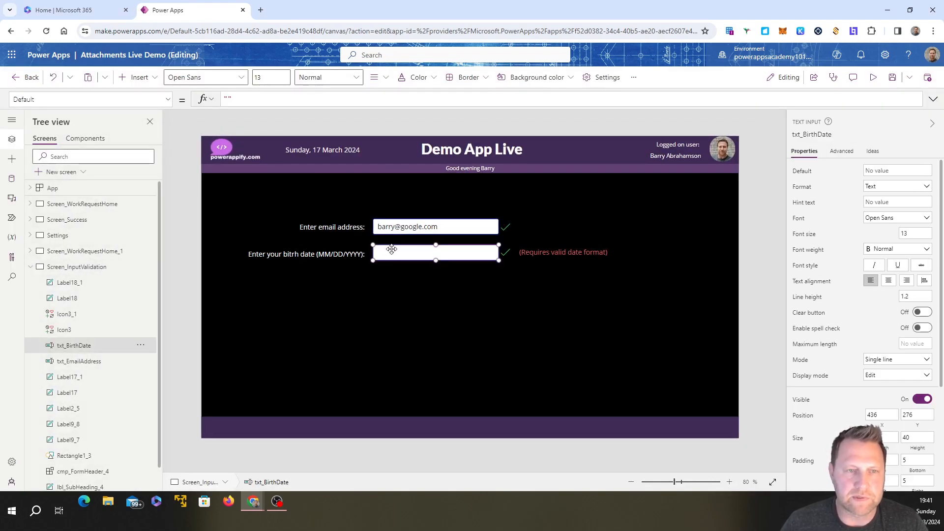
click(386, 224)
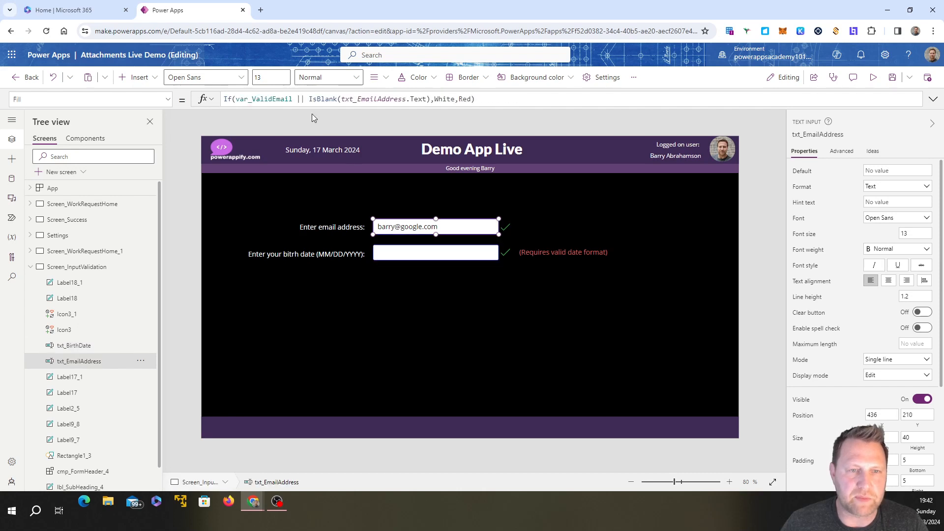
click(168, 100)
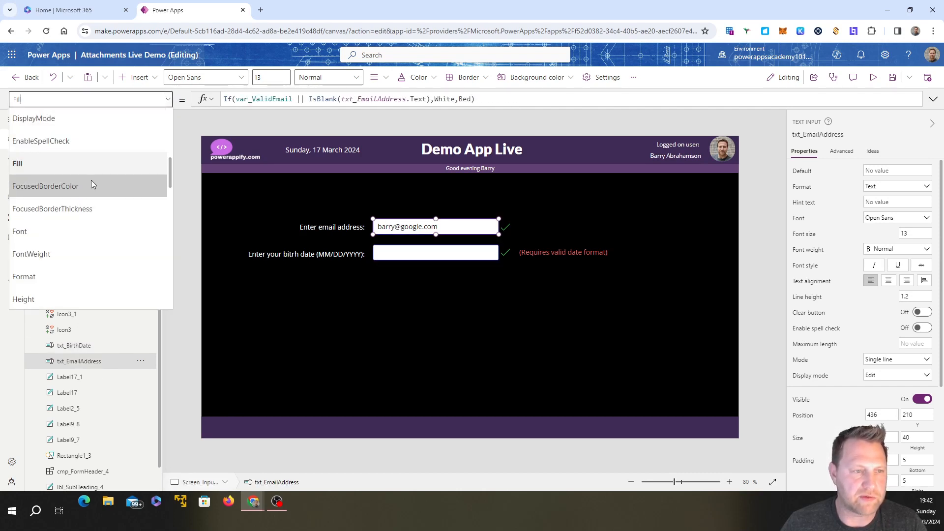
scroll(90, 180, up, 5)
scroll(92, 182, up, 2)
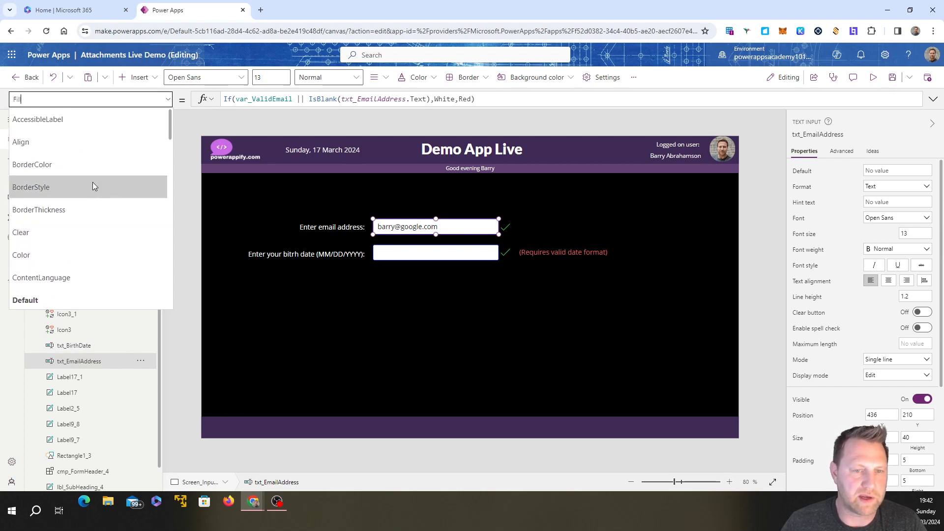
scroll(92, 182, down, 5)
scroll(95, 191, down, 5)
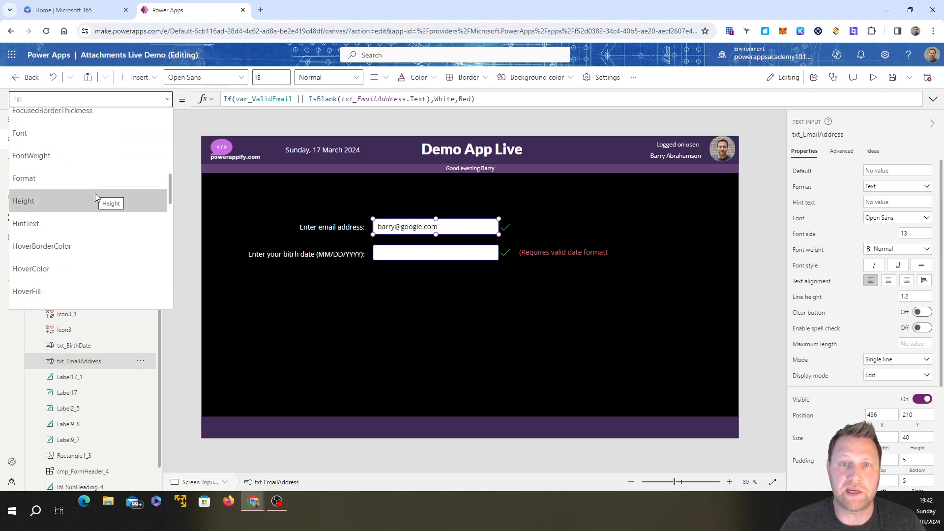
scroll(95, 193, down, 3)
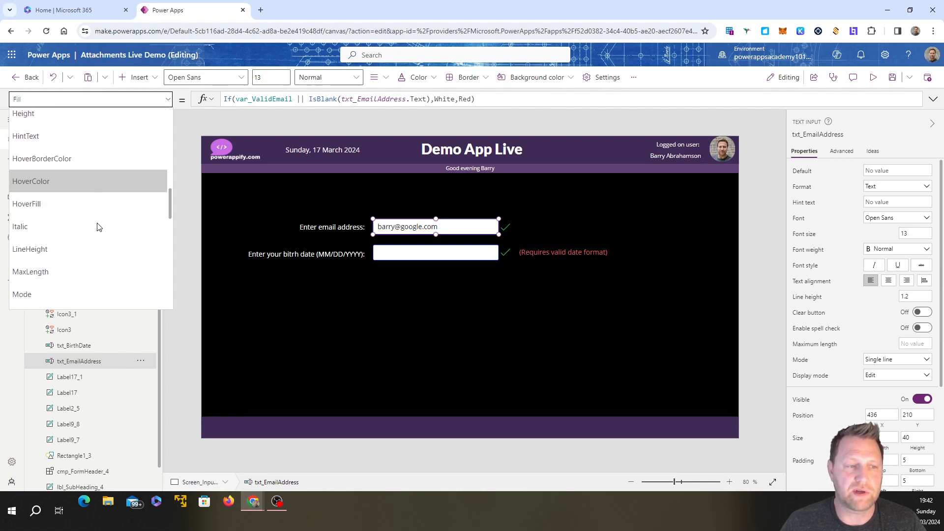
scroll(93, 221, down, 3)
click(83, 208)
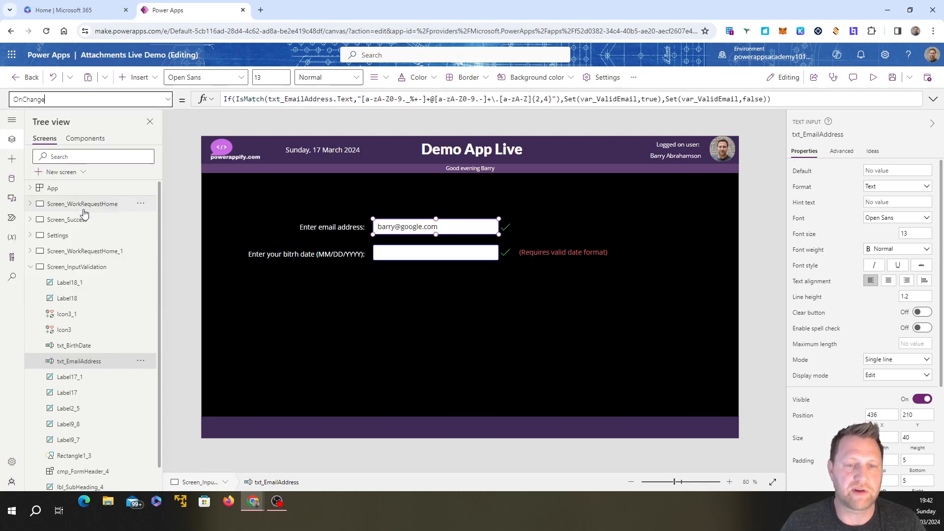
click(413, 253)
click(408, 227)
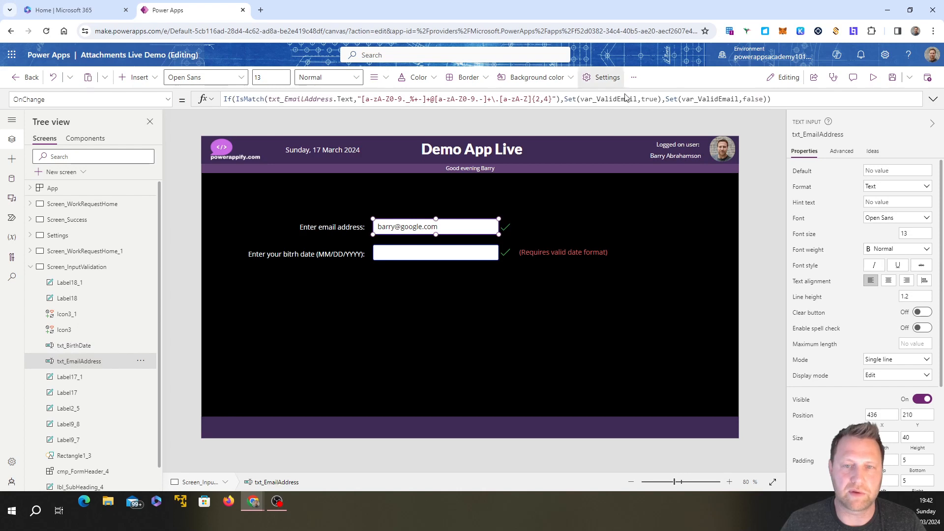
Step: Copy the email input's OnChange formula into the OnChange property of the birth date input txt_BirthDate, replacing false
drag(773, 99, 222, 100)
key(ctrl+c)
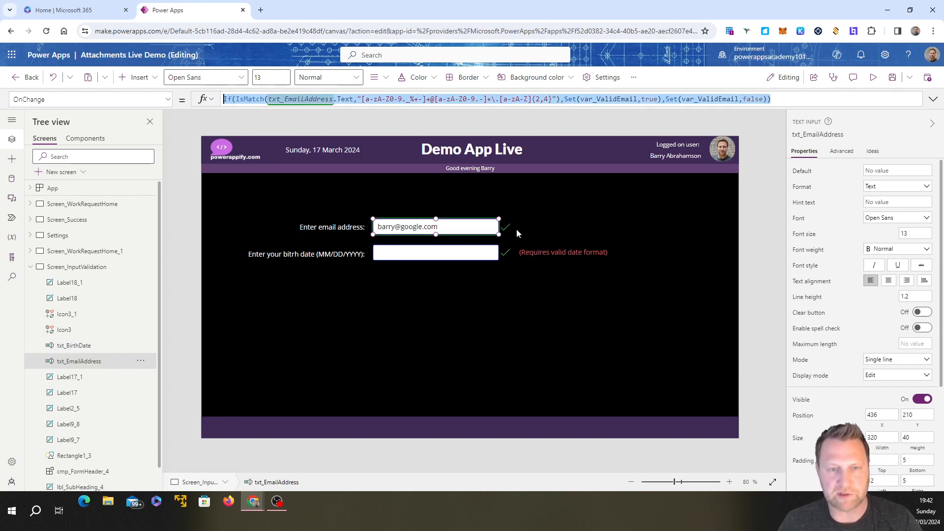
click(428, 253)
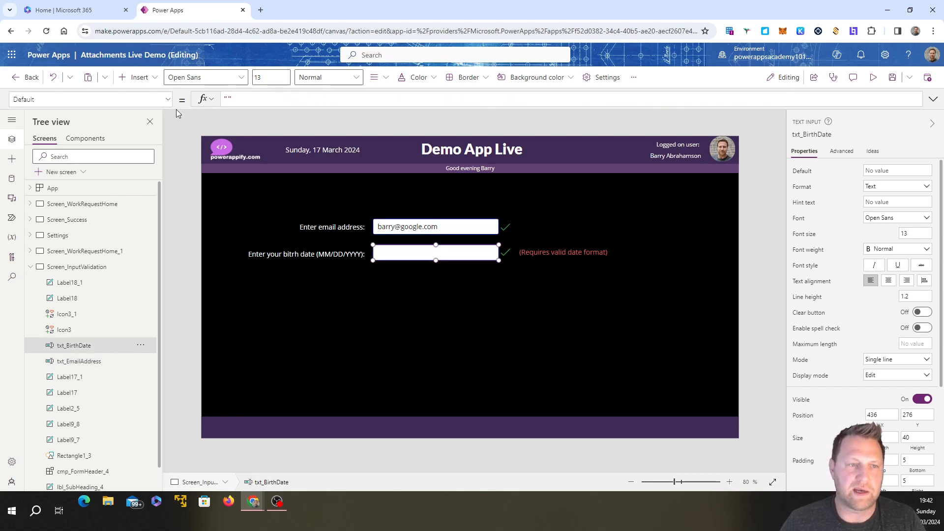
click(167, 99)
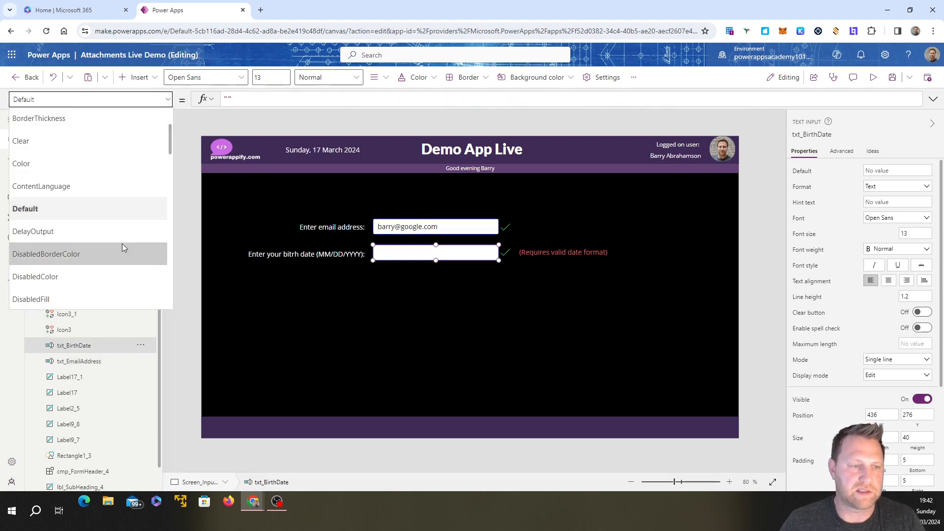
scroll(122, 243, down, 10)
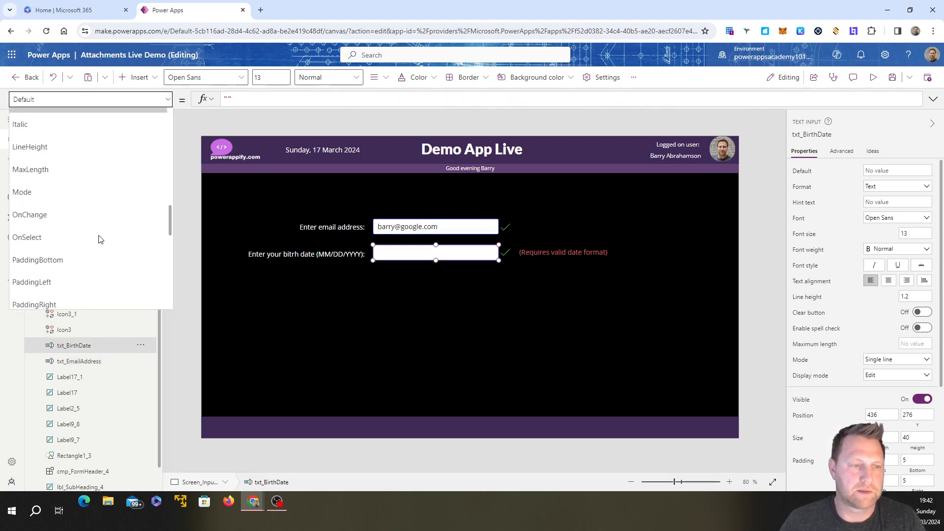
click(94, 219)
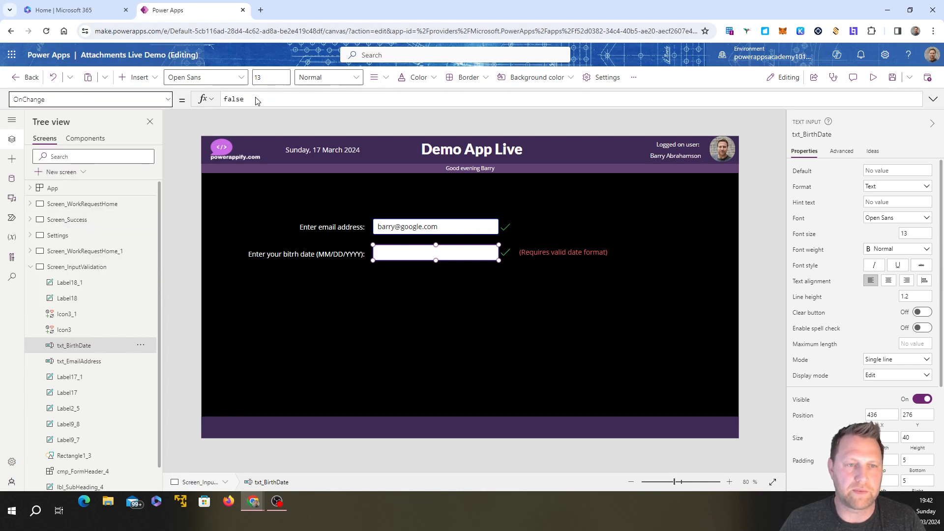
drag(257, 100, 223, 100)
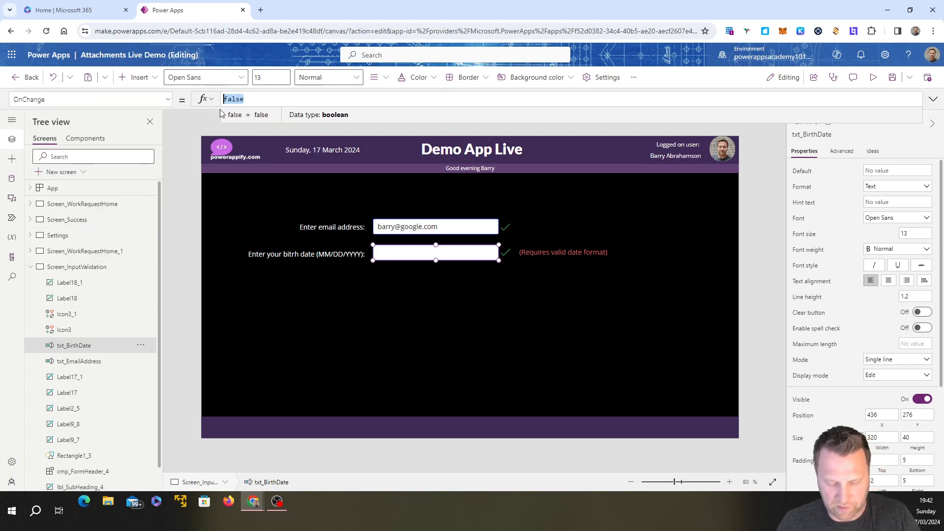
key(ctrl+v)
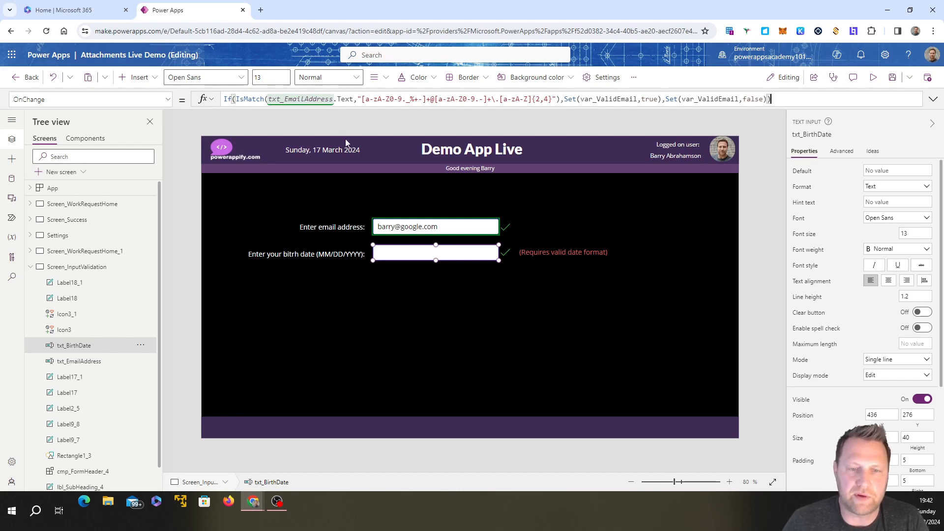
Step: In the copied IsMatch, replace txt_EmailAddress with txt_BirthDate and the pattern with ^(0[1-9]|1[0-2])\/(0[1-9]|[12][0-9]|3[01])\/(19|20)\d{2}$
click(337, 100)
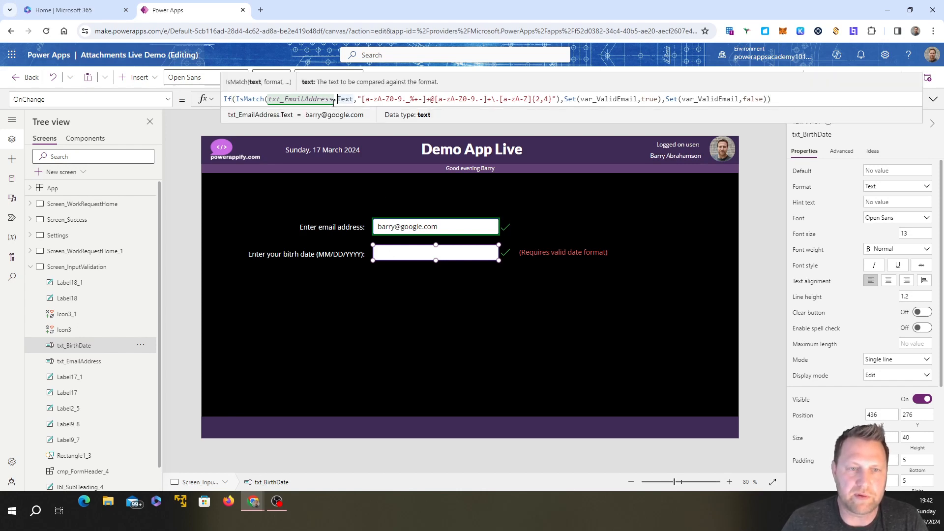
click(333, 100)
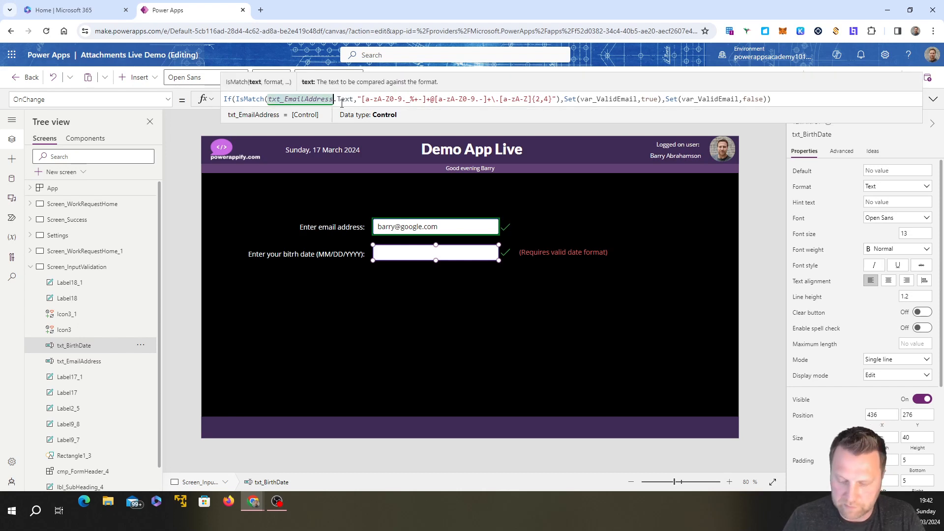
key(BackSpace)
key(BackSpace)
key(BackSpace)
key(BackSpace)
key(BackSpace)
key(BackSpace)
key(BackSpace)
key(BackSpace)
key(BackSpace)
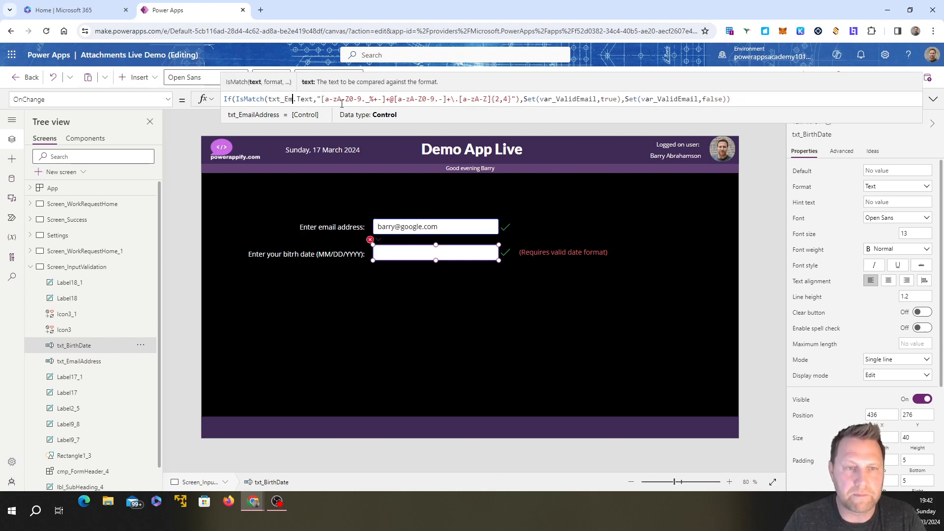
text(Birth)
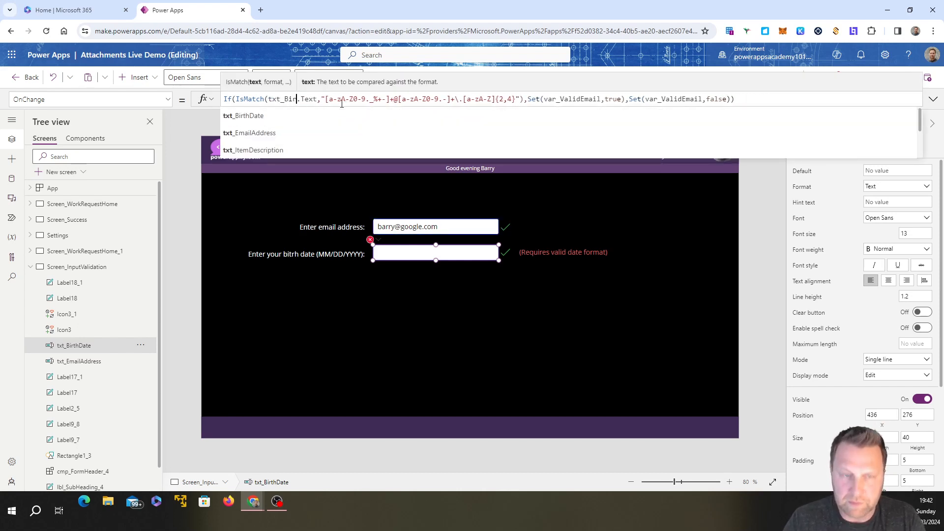
click(281, 113)
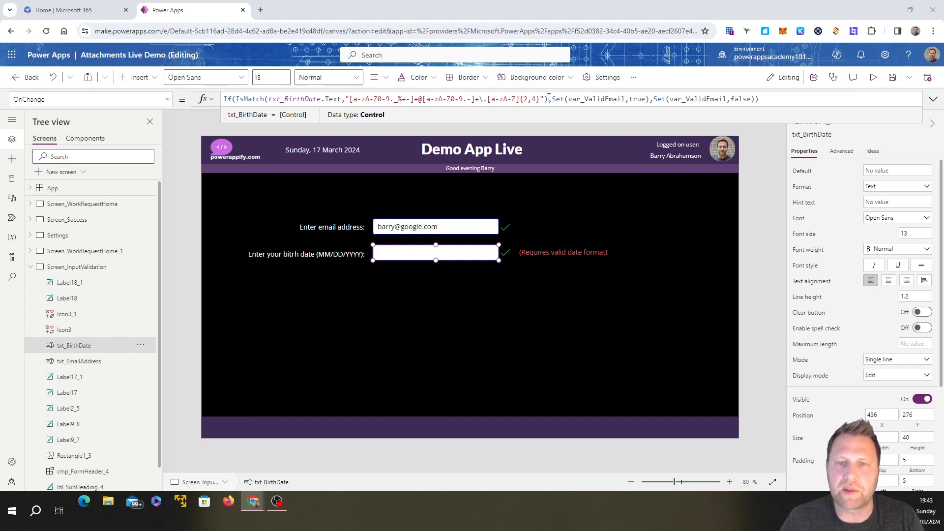
drag(542, 103, 353, 102)
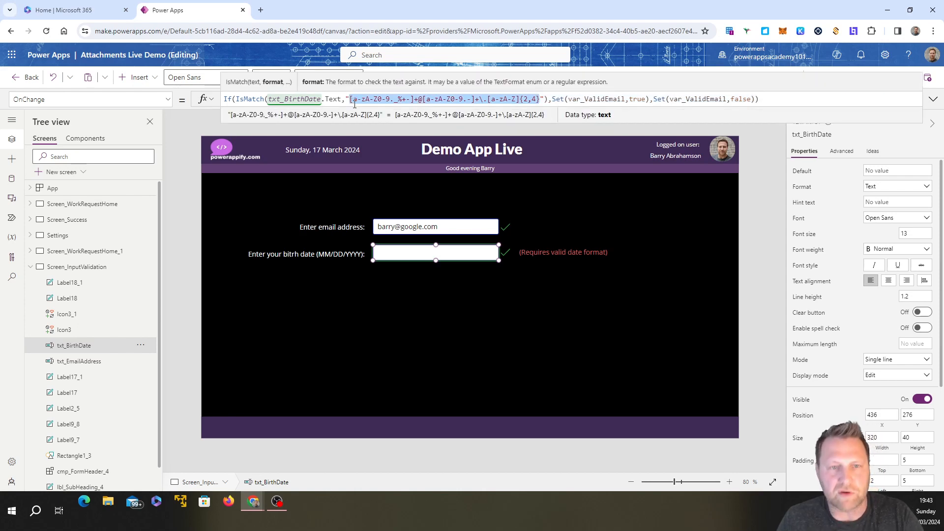
text(^(0[1-9]|1[0-2])\/(0[1-9]|[12][0-9]|3[01])\/(19|20)\d{2}$)
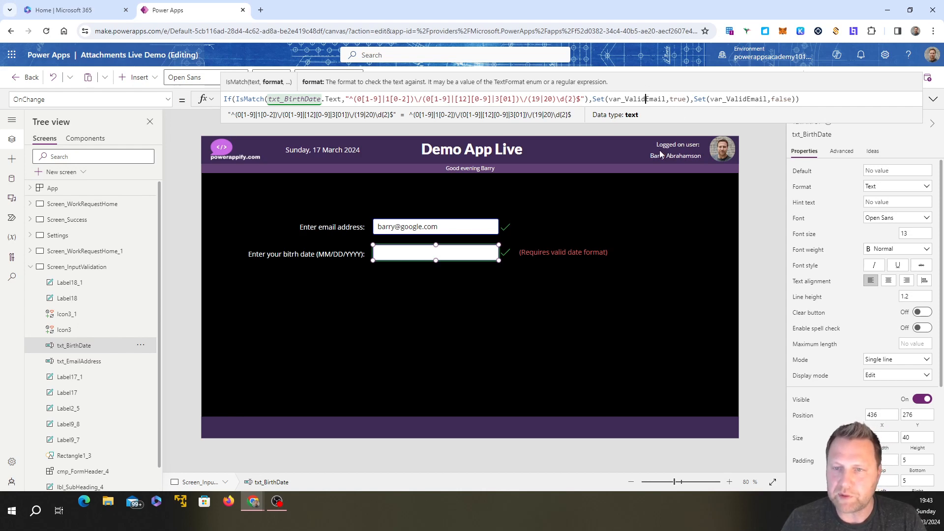
Step: Change the variable in the formula's first Set call, the one assigning true, to var_ValidDate
key(BackSpace)
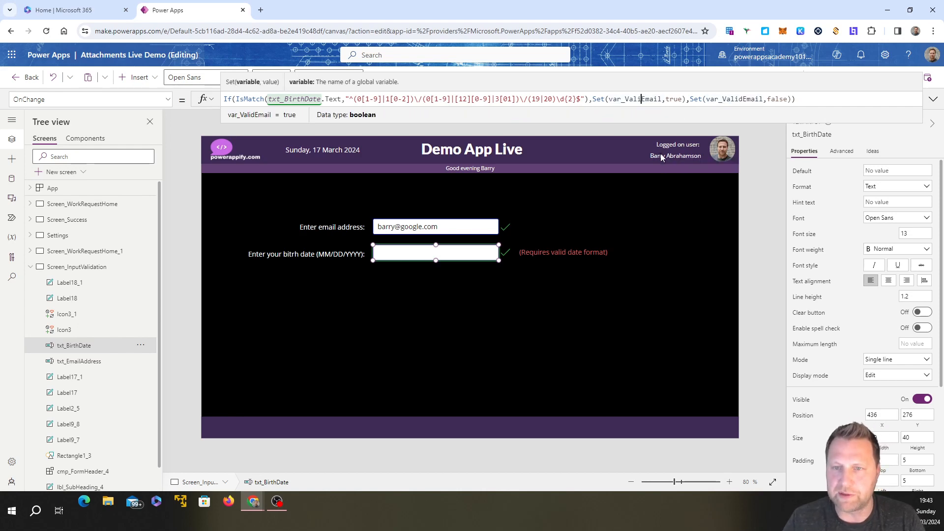
key(BackSpace)
key(BackSpace)
key(BackSpace)
key(BackSpace)
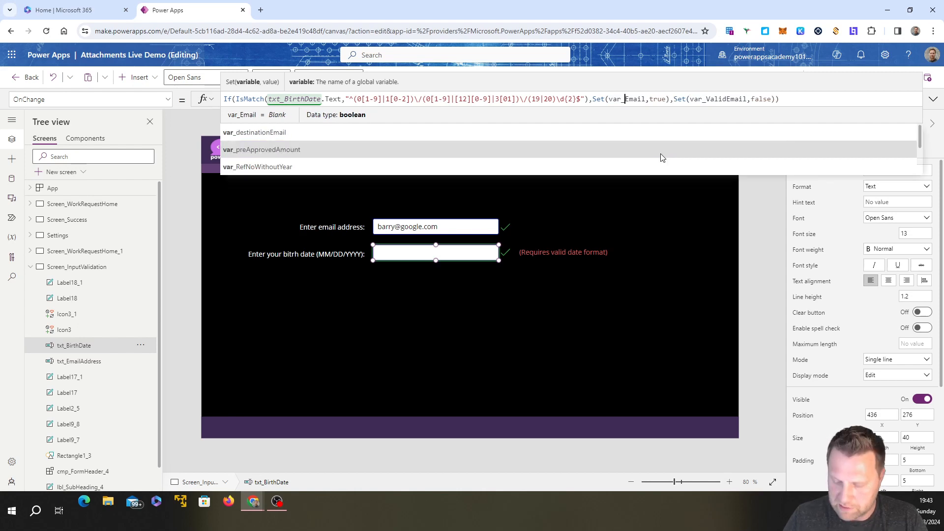
text(Valid)
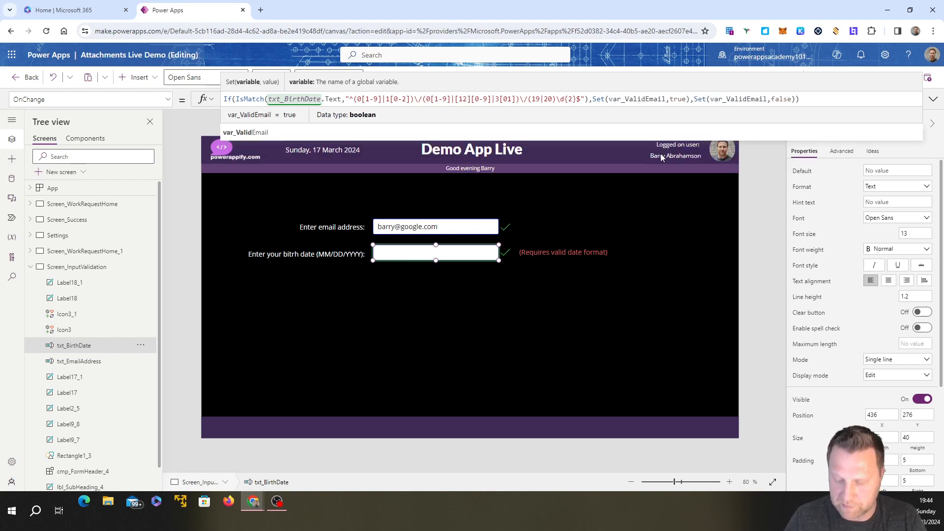
key(Right)
key(Right)
key(Right)
key(Right)
key(Right)
key(BackSpace)
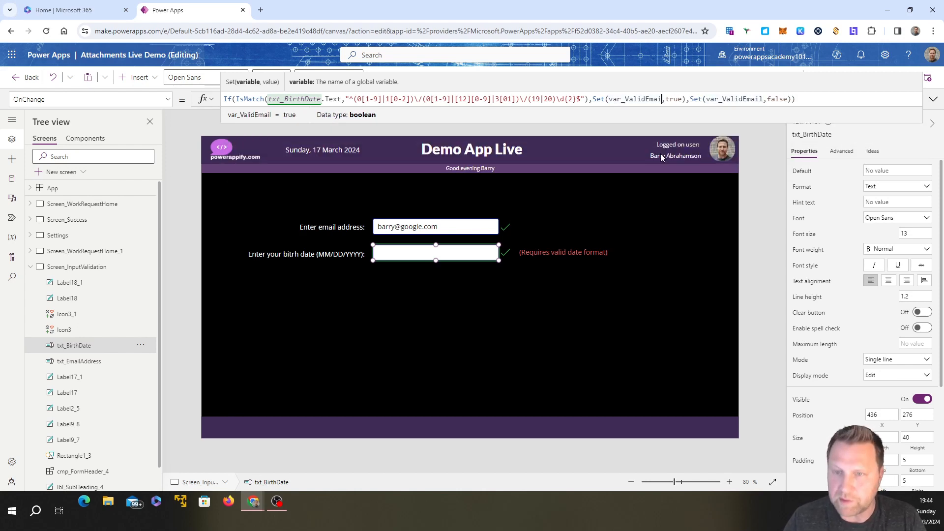
key(BackSpace)
key(BackSpace)
key(BackSpace)
key(BackSpace)
text(Date)
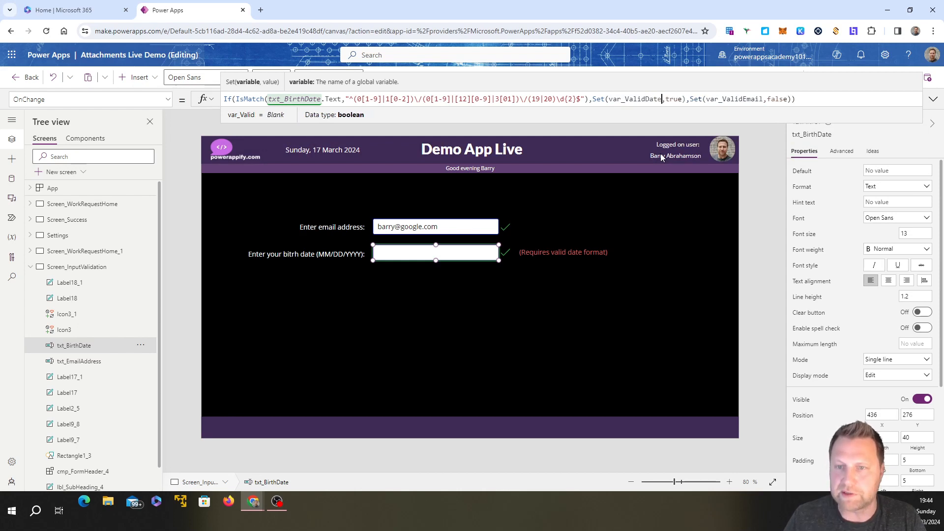
Step: Change the variable in the second Set call, the one assigning false, to var_ValidDate and finish editing the formula
click(762, 101)
key(BackSpace)
key(BackSpace)
key(BackSpace)
key(BackSpace)
key(BackSpace)
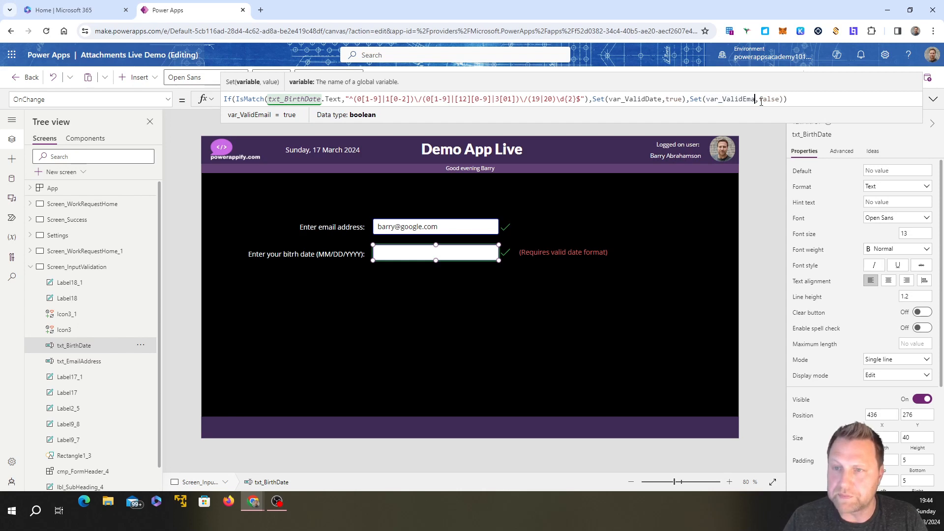
text(Date)
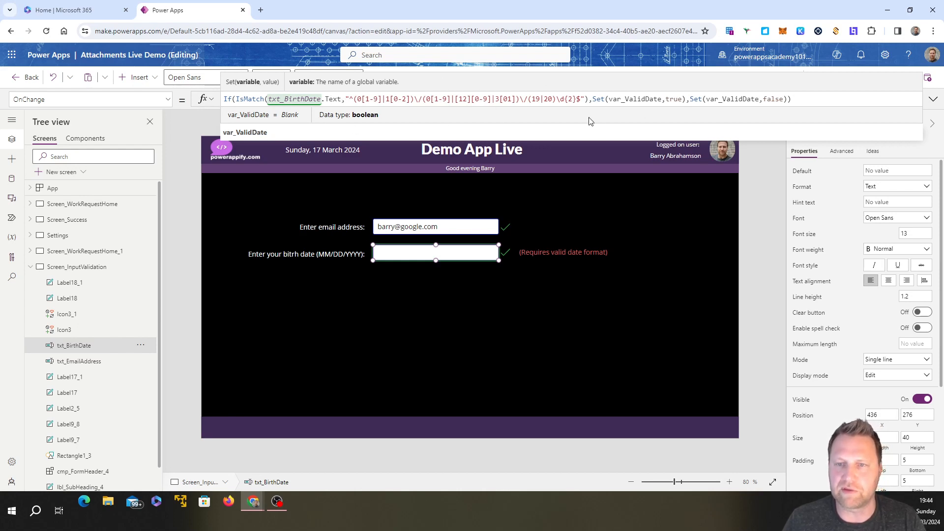
click(342, 130)
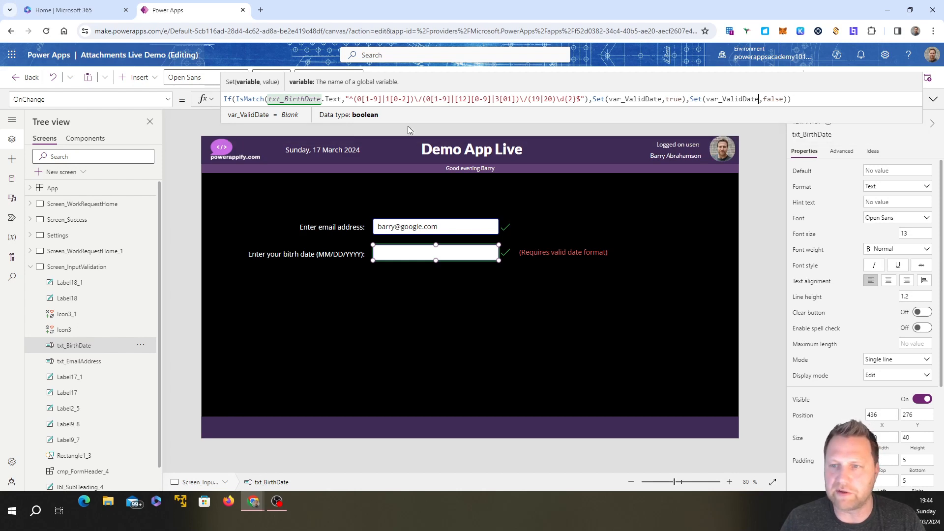
click(493, 315)
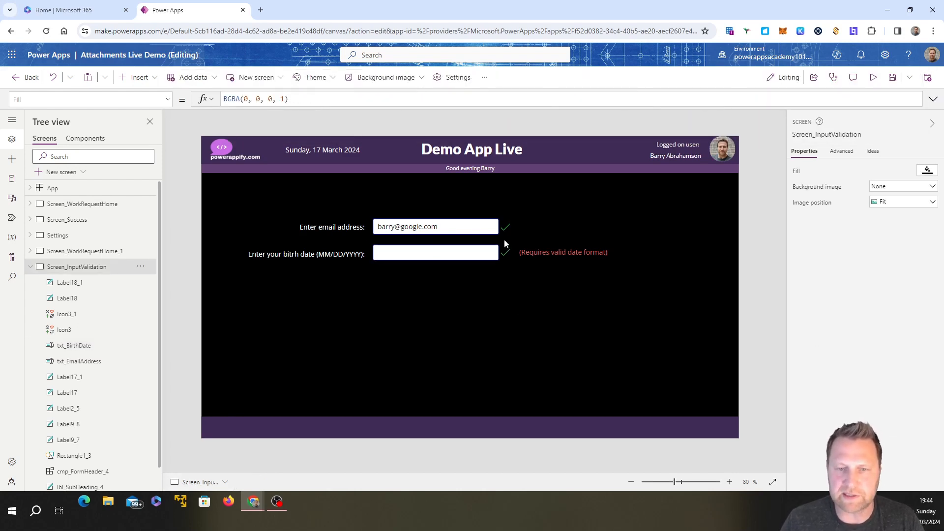
Step: Set the Visible property of the check icon beside the birth date input to var_ValidDate
click(506, 253)
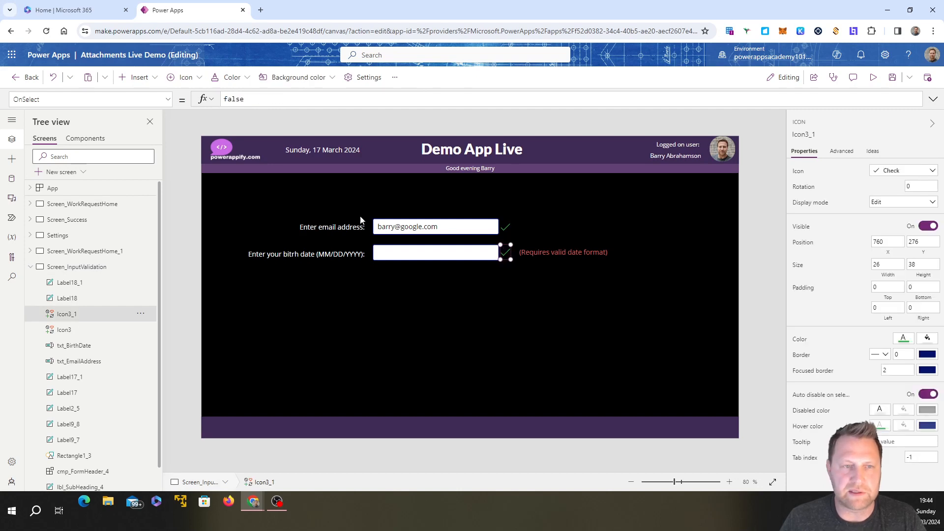
click(169, 101)
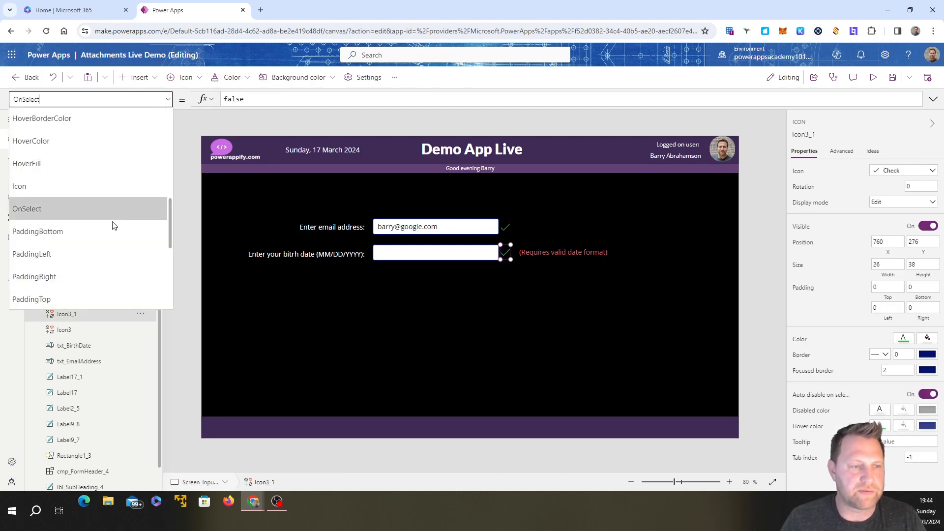
scroll(108, 231, down, 10)
click(87, 231)
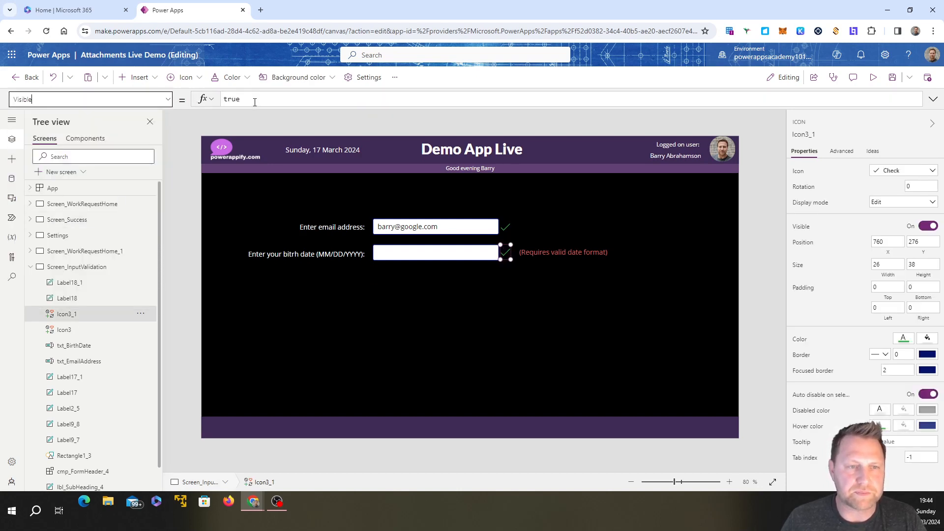
drag(255, 99, 222, 99)
text(var_Va)
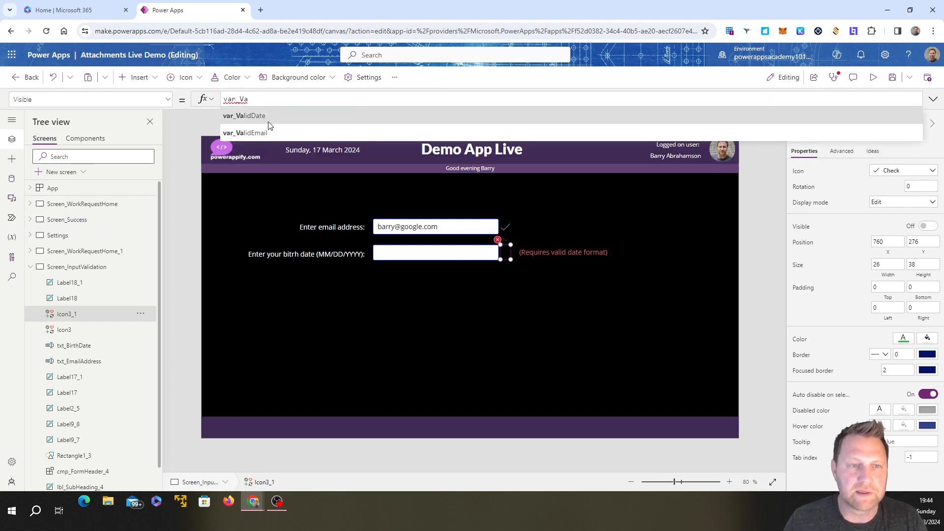
click(264, 115)
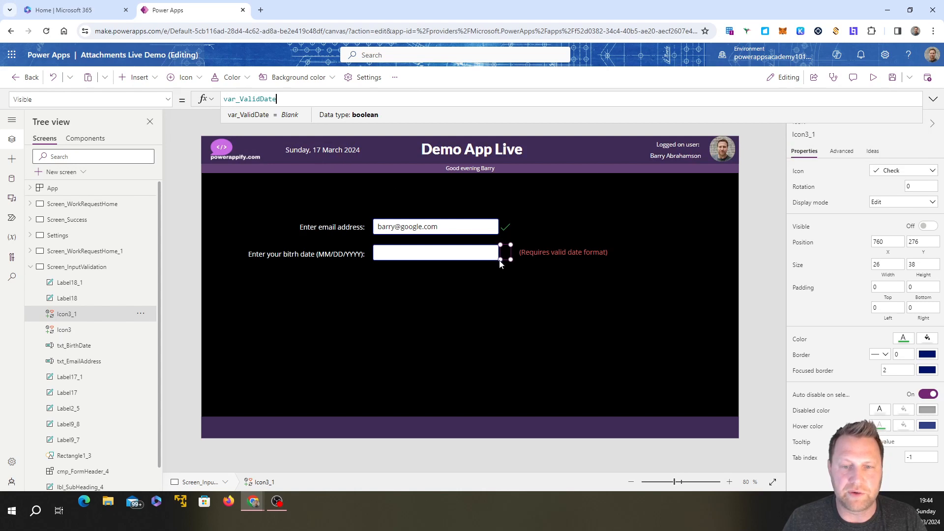
Step: Set the Visible property of the "(Requires valid date format)" label to !var_ValidDate
click(551, 253)
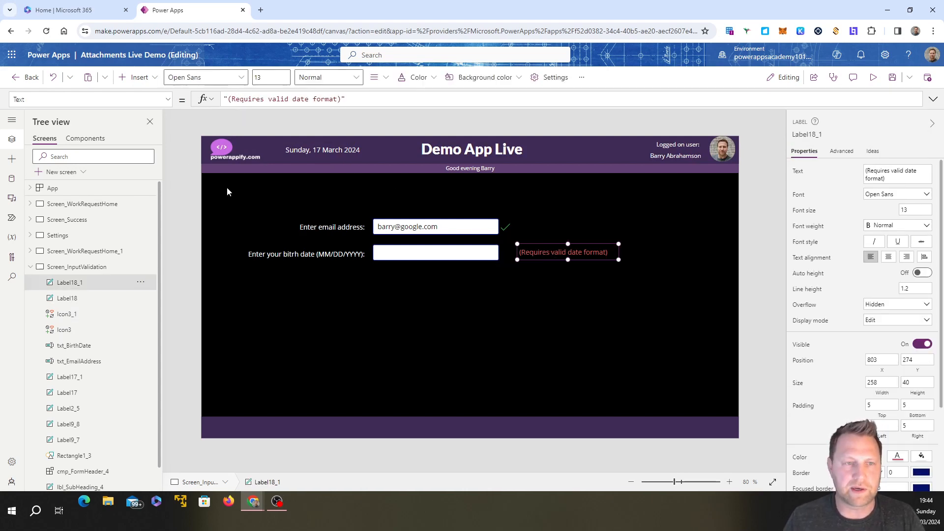
click(168, 100)
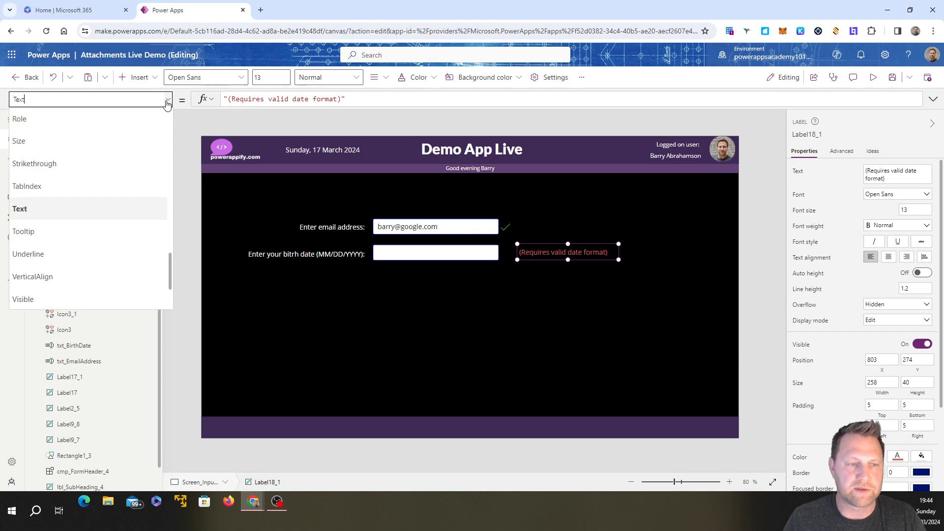
click(73, 300)
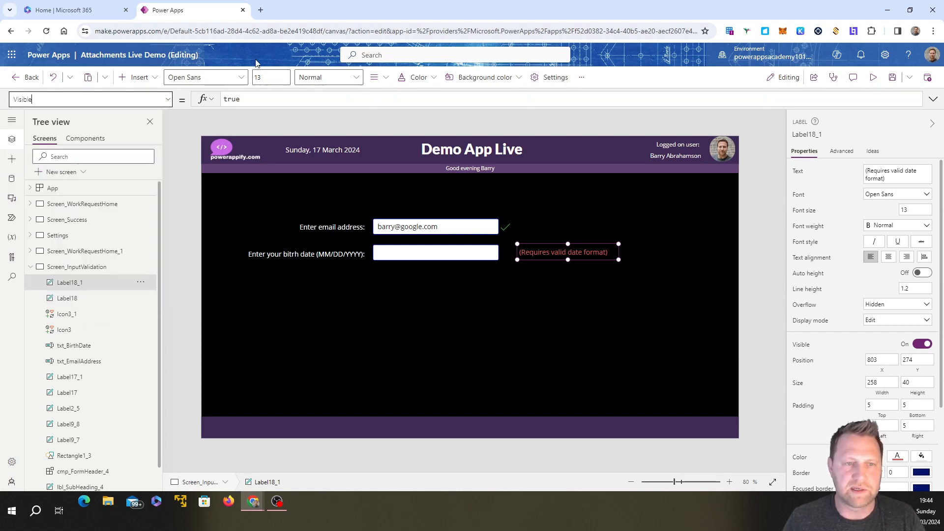
double_click(231, 99)
text(var)
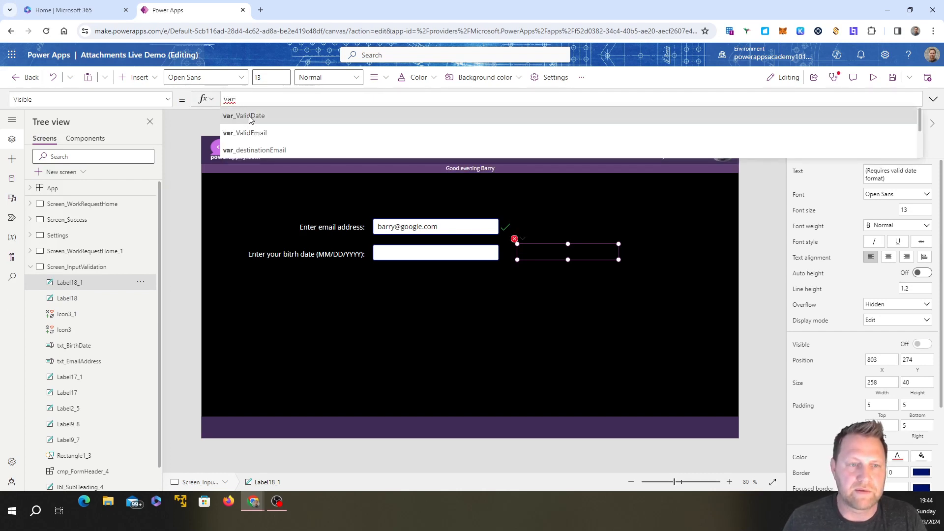
click(249, 117)
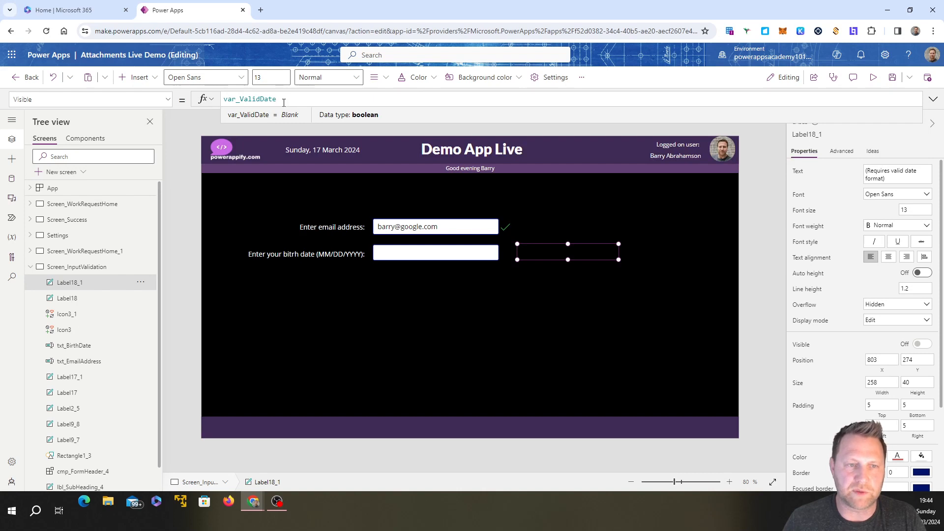
click(225, 99)
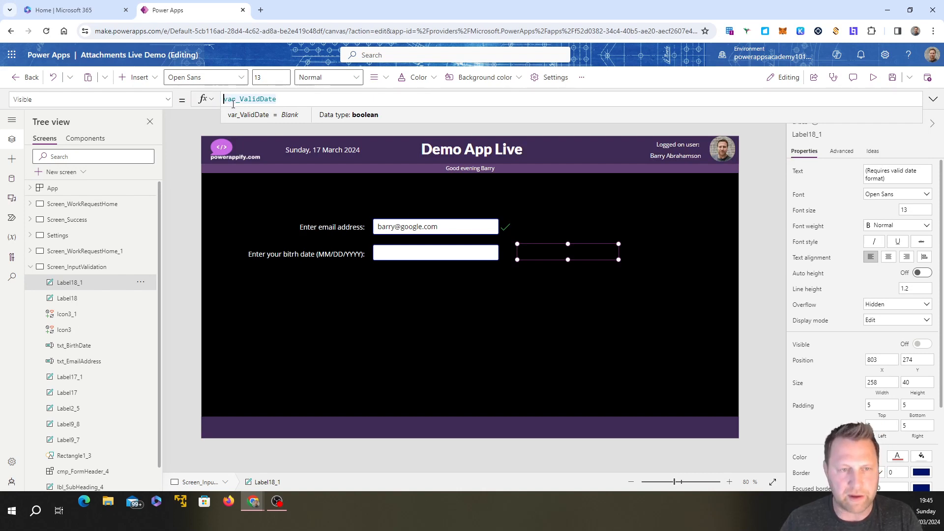
text(!)
click(609, 322)
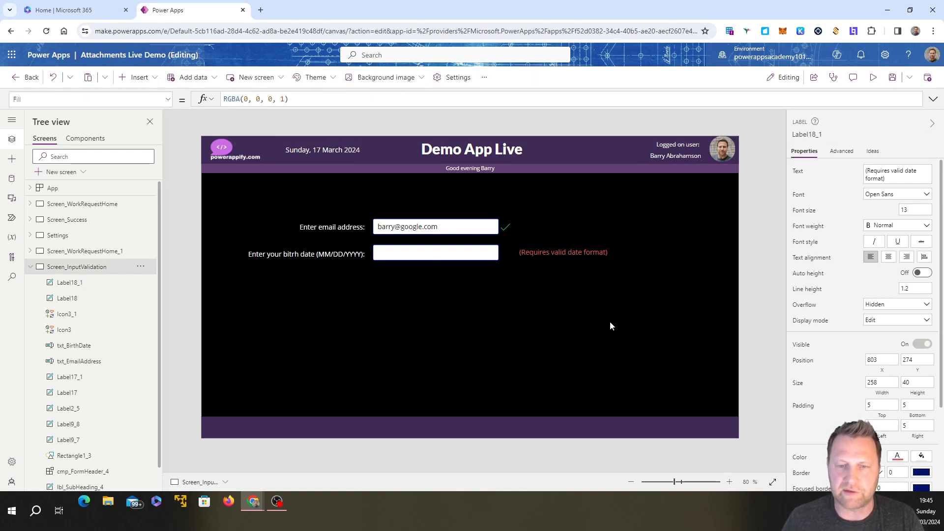
Step: Open the Fill property of the email address input and copy its entire If formula
click(438, 232)
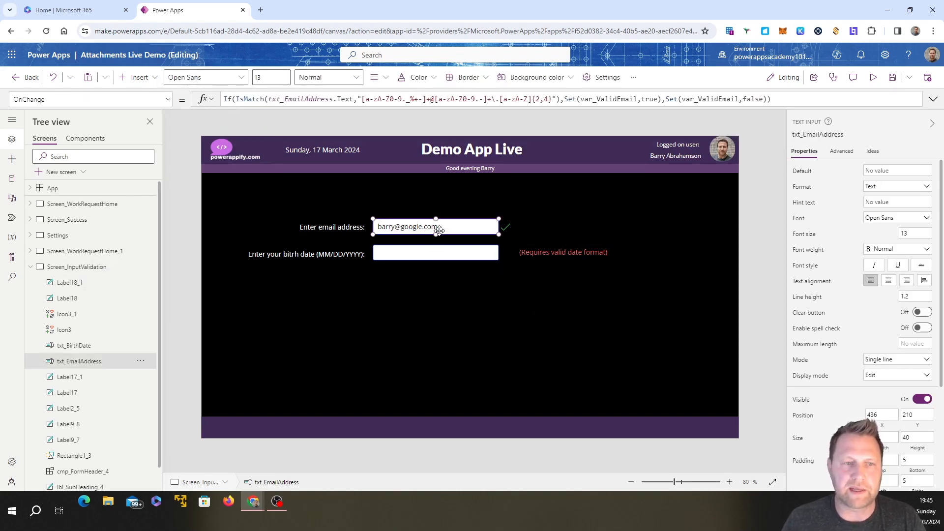
click(167, 99)
scroll(110, 214, up, 3)
scroll(110, 216, up, 5)
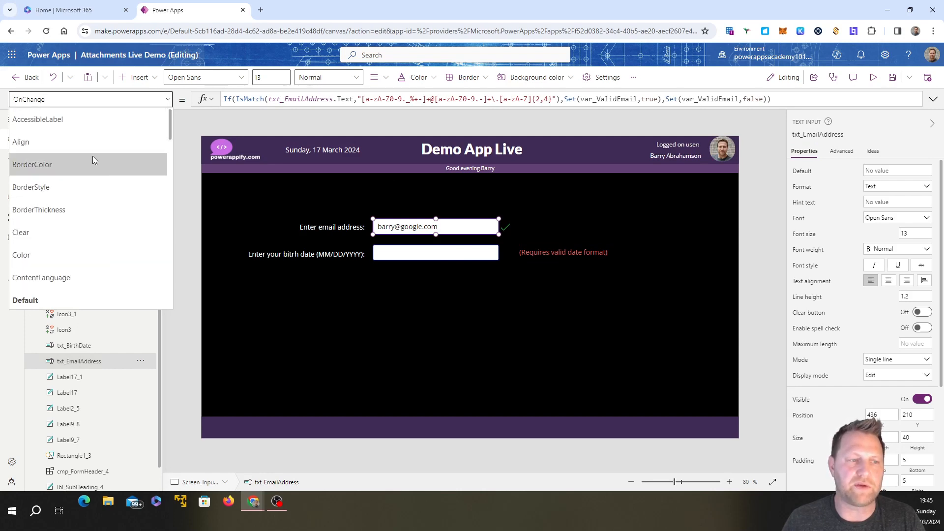
scroll(75, 247, down, 2)
scroll(75, 252, down, 2)
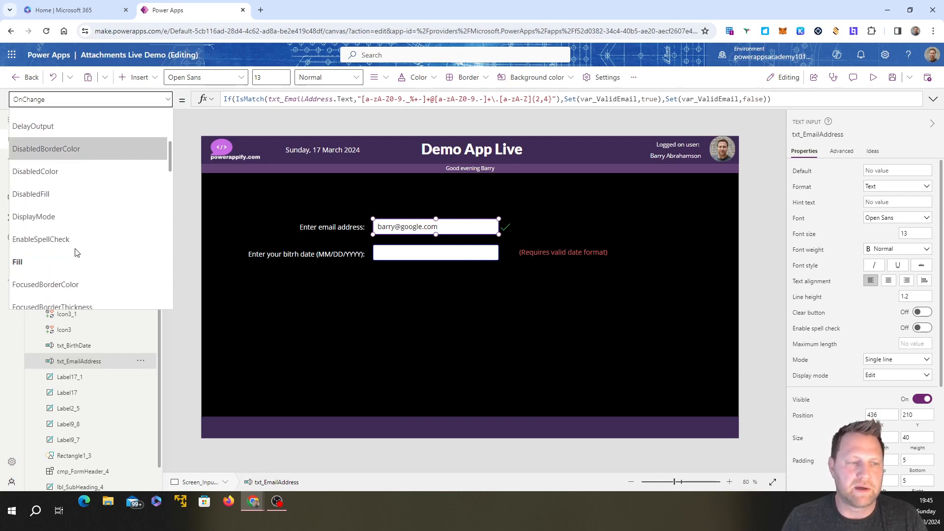
click(99, 259)
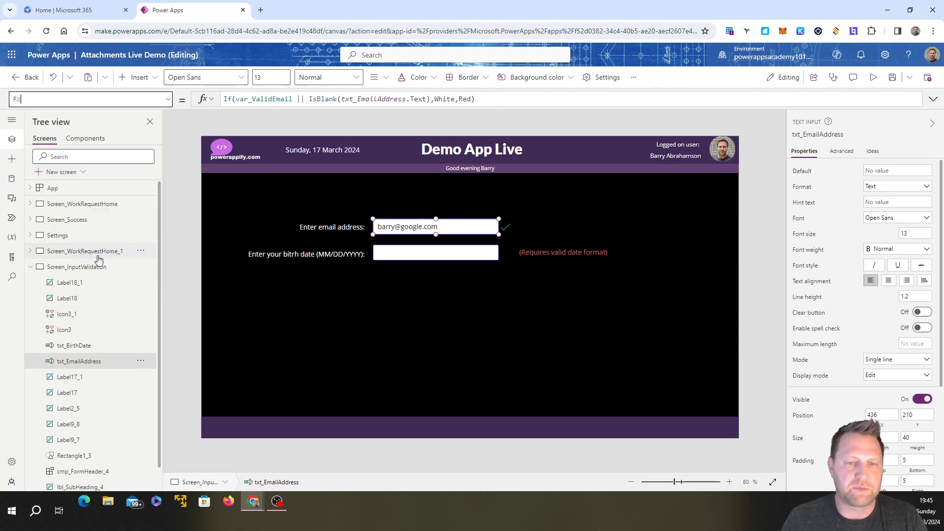
click(419, 253)
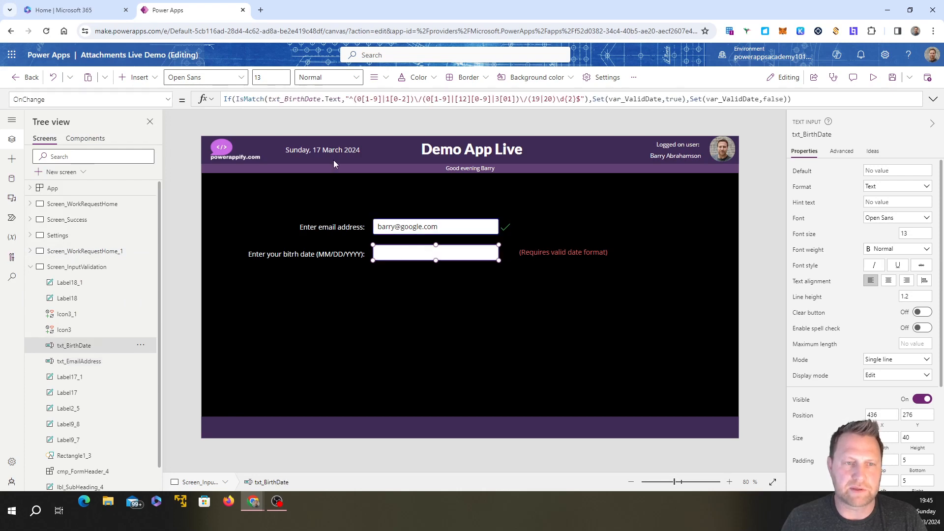
click(401, 233)
drag(498, 99, 224, 99)
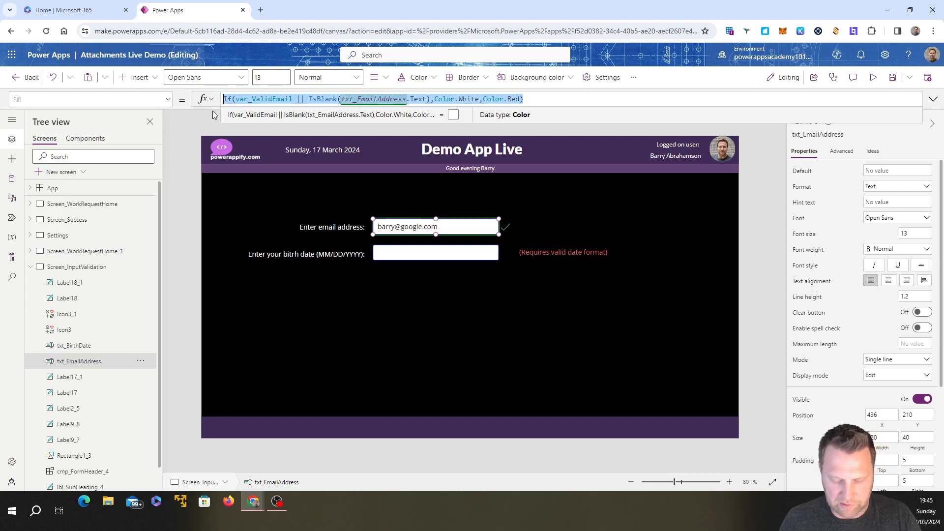
Step: Replace the Fill formula of the birth date input with the copied If formula
click(396, 254)
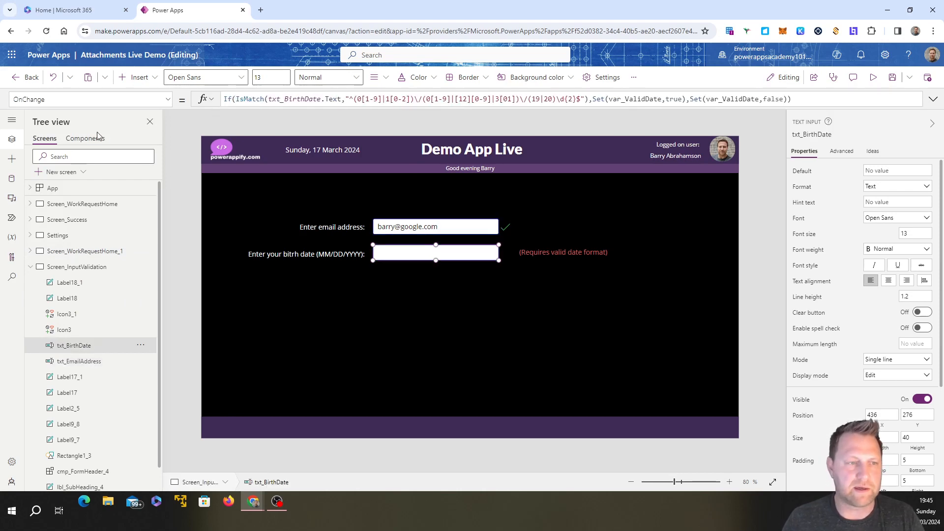
click(167, 99)
scroll(140, 161, up, 5)
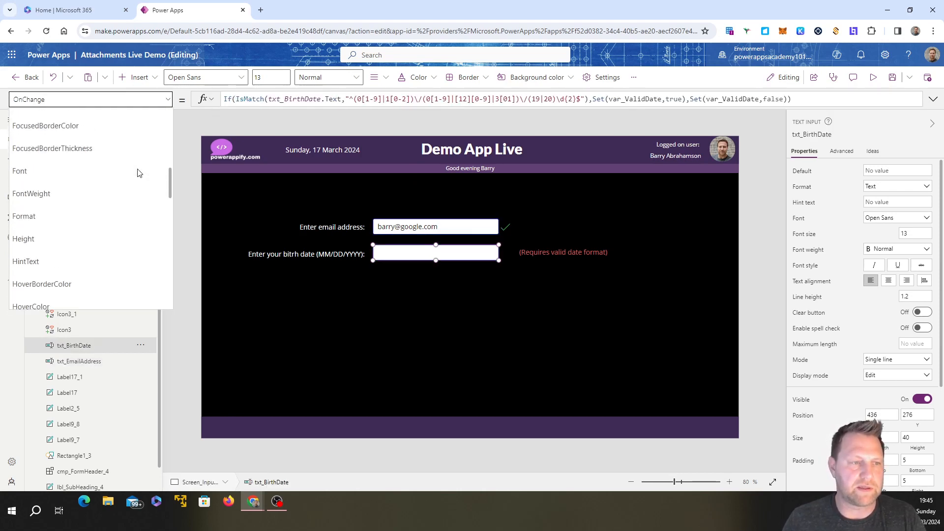
scroll(137, 172, up, 1)
click(98, 157)
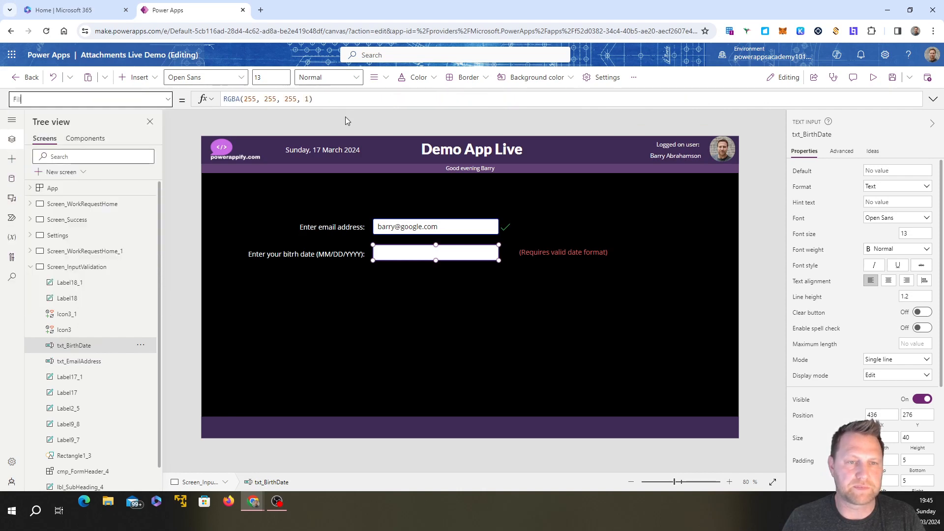
drag(330, 97, 224, 100)
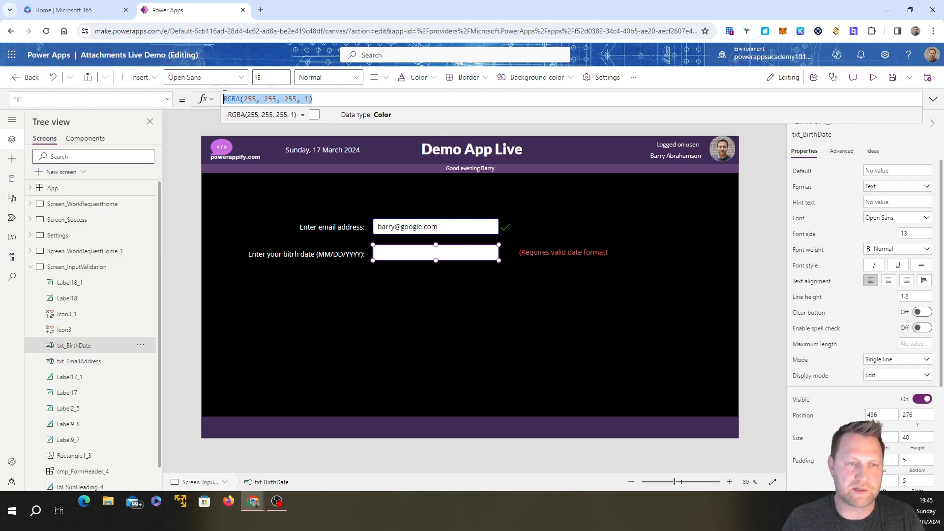
text(If(var_ValidEmail || IsBlank(txt_EmailAddress.Text),Color.White,Color.Red))
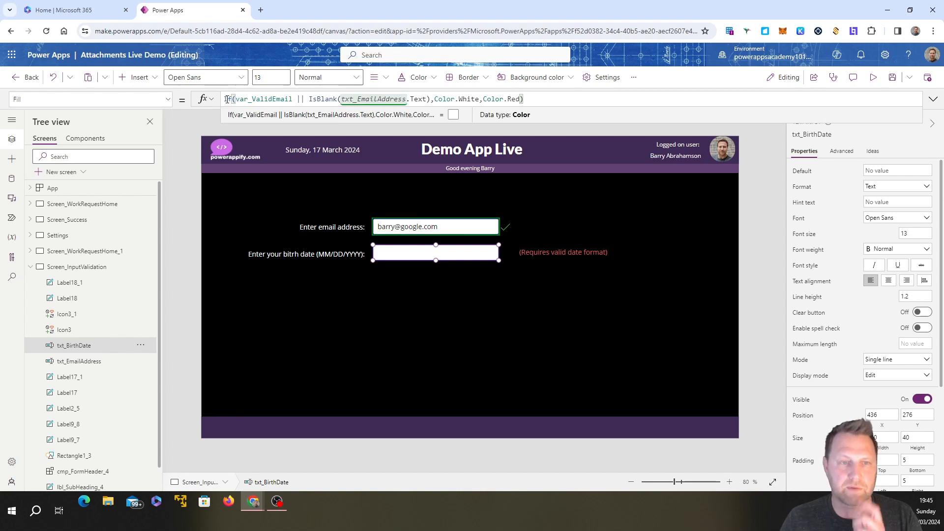
Step: Change the variable in the birth date input's Fill condition to var_ValidDate
click(293, 99)
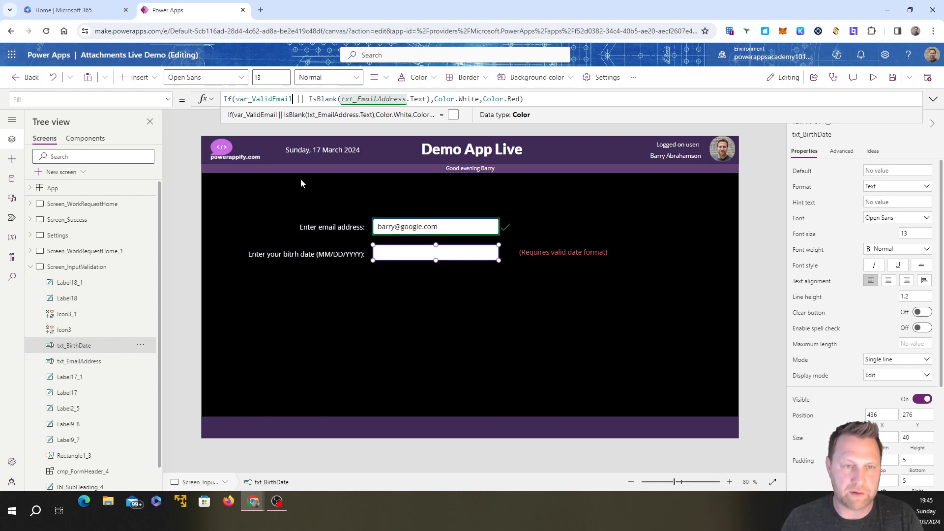
key(BackSpace)
key(BackSpace)
key(BackSpace)
key(BackSpace)
key(BackSpace)
text(Da)
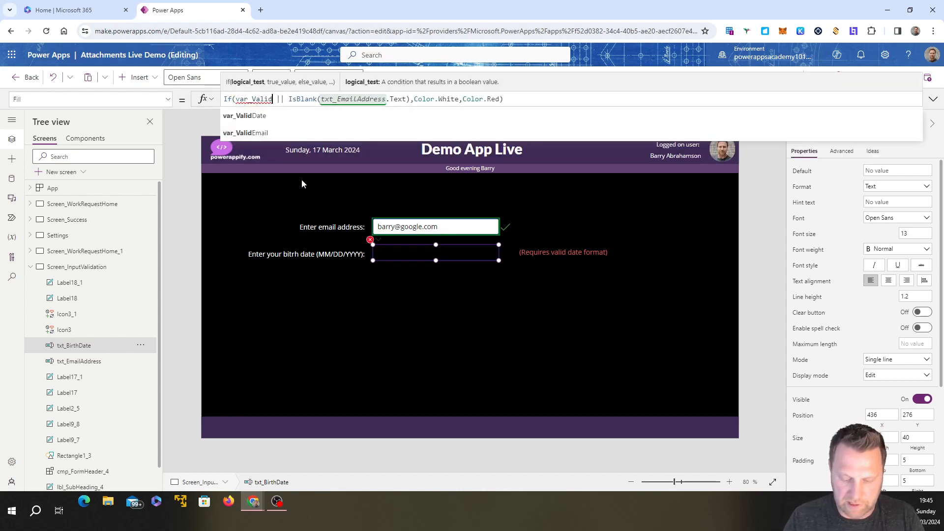
text(te)
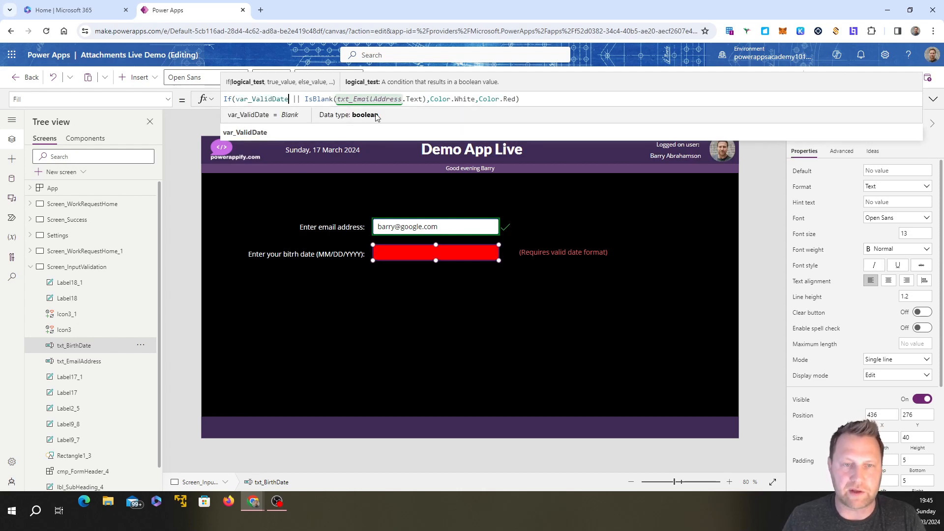
Step: Point the IsBlank check in the Fill formula to txt_BirthDate.Text and finish editing the formula
click(403, 100)
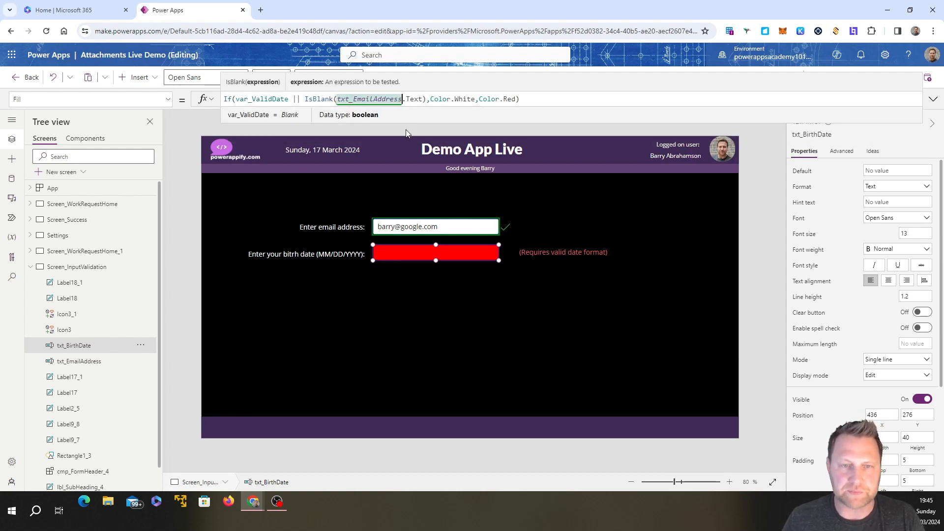
key(BackSpace)
key(BackSpace)
key(BackSpace)
key(BackSpace)
key(BackSpace)
key(BackSpace)
key(BackSpace)
key(BackSpace)
key(BackSpace)
key(BackSpace)
key(BackSpace)
key(BackSpace)
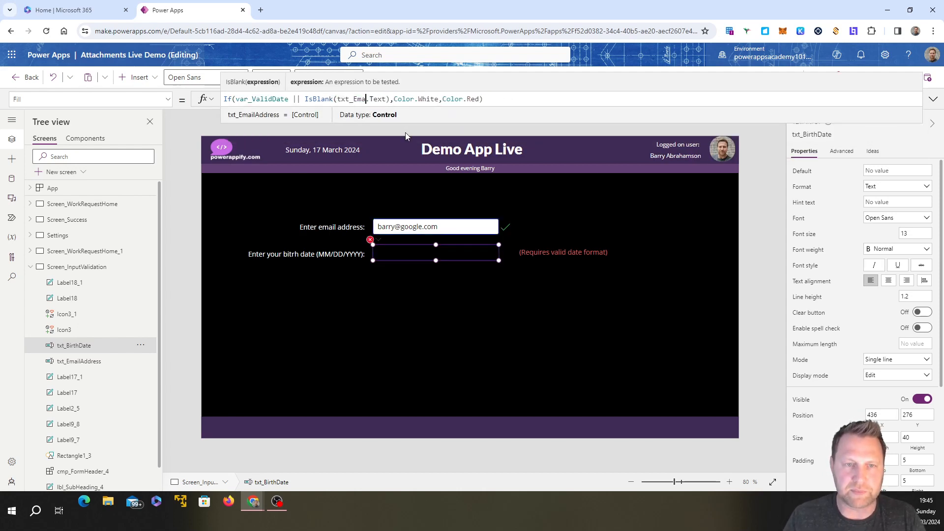
text(Birth)
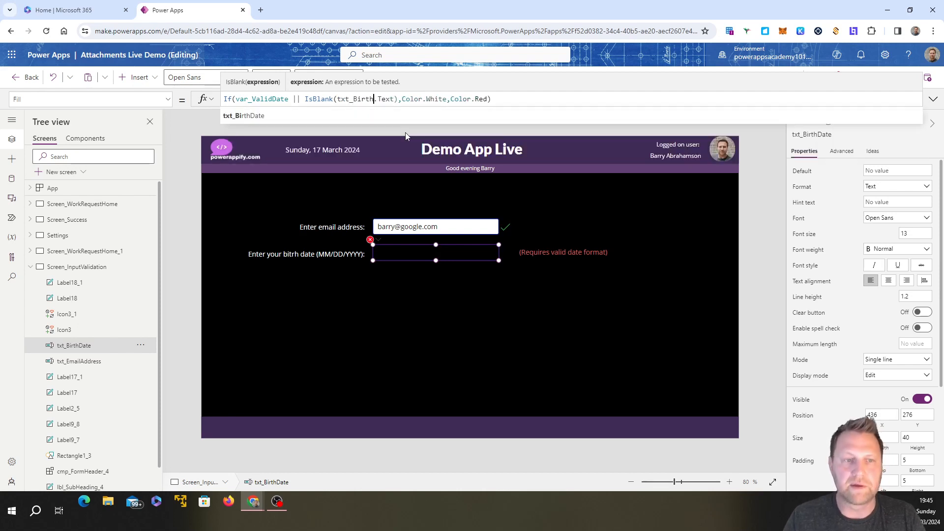
click(367, 114)
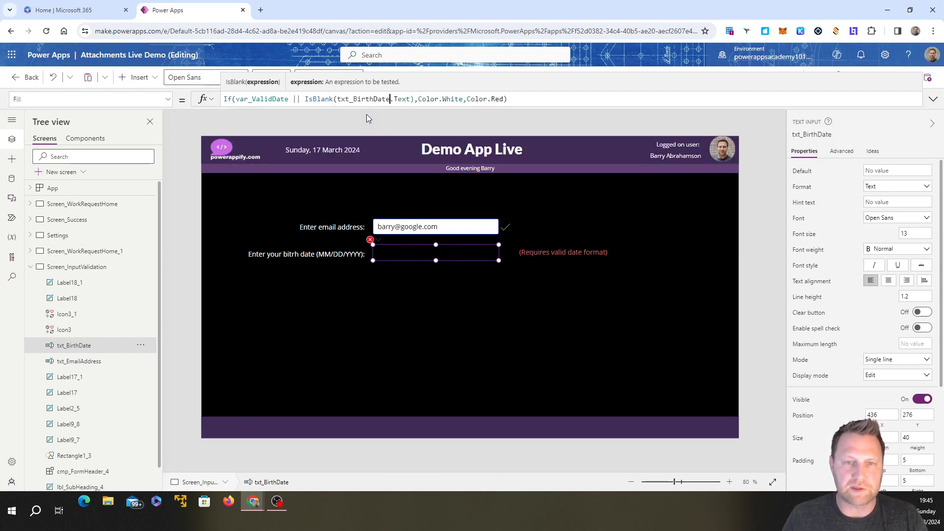
click(649, 231)
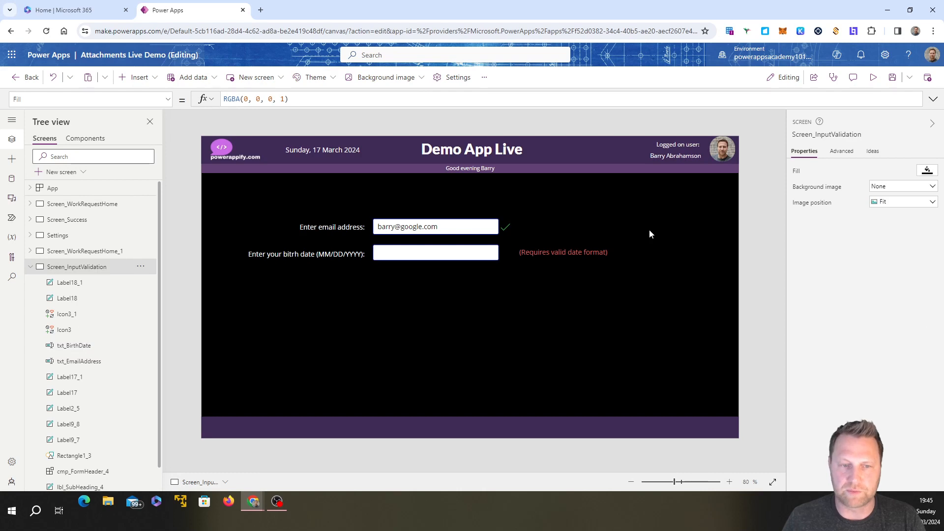
Step: Preview the app and test the birth date input with a date in day-first order (DD/MM/YYYY)
click(873, 77)
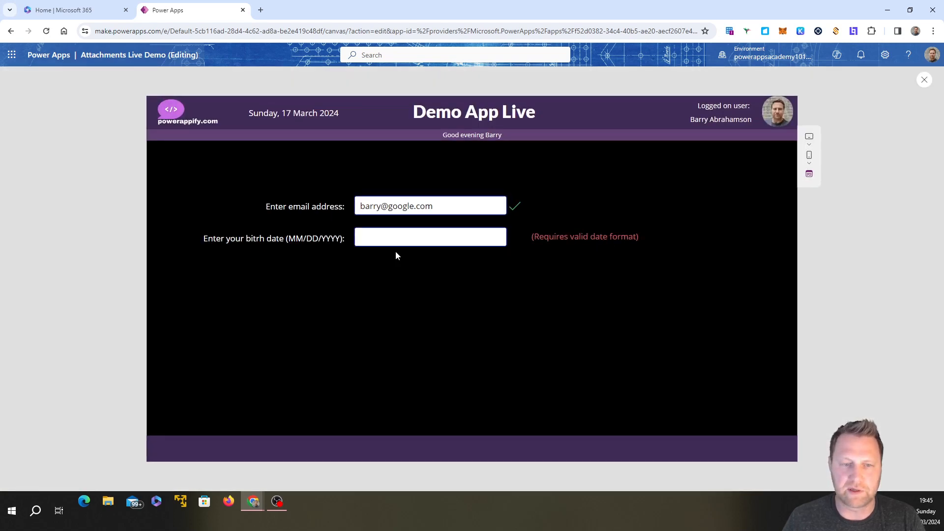
click(388, 241)
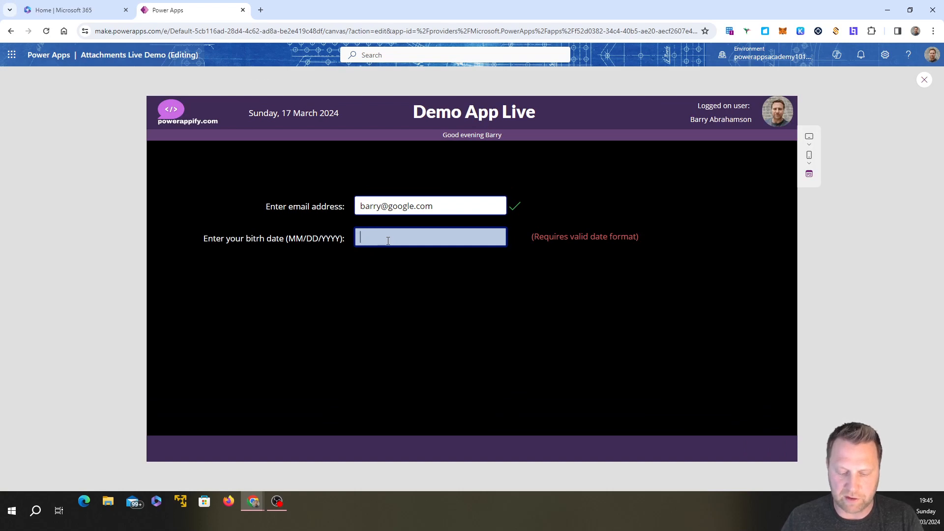
text(22/)
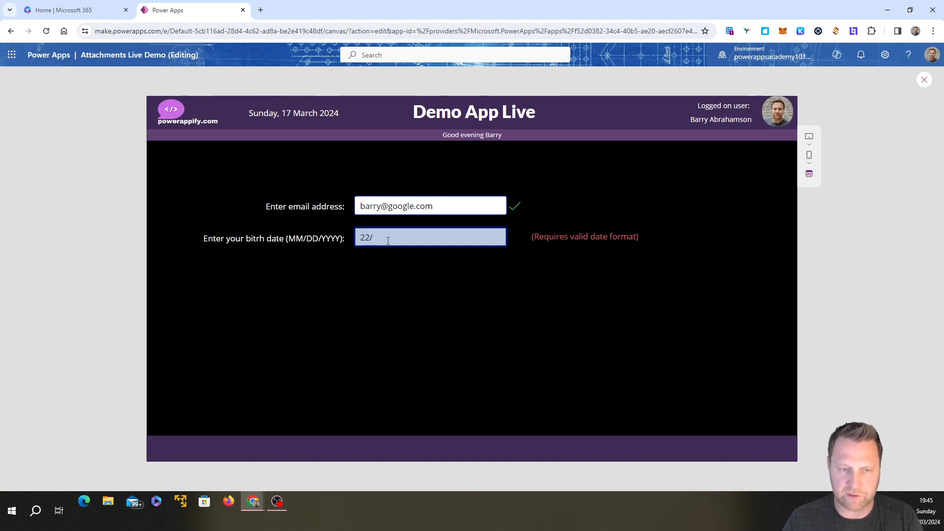
text(12/)
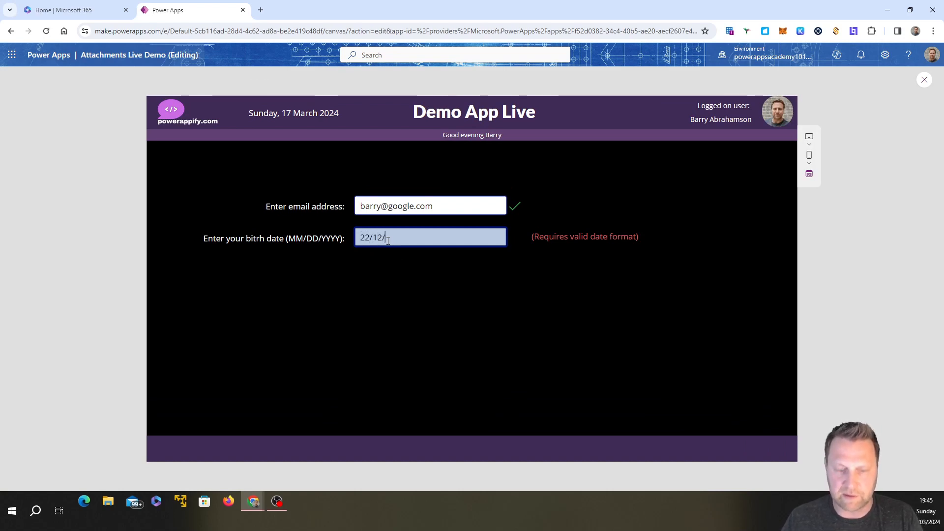
text(2000)
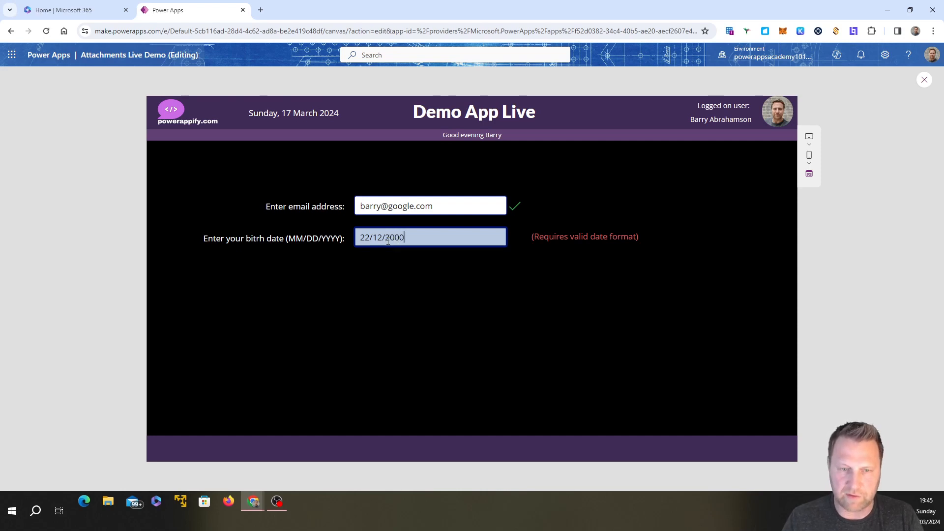
key(Tab)
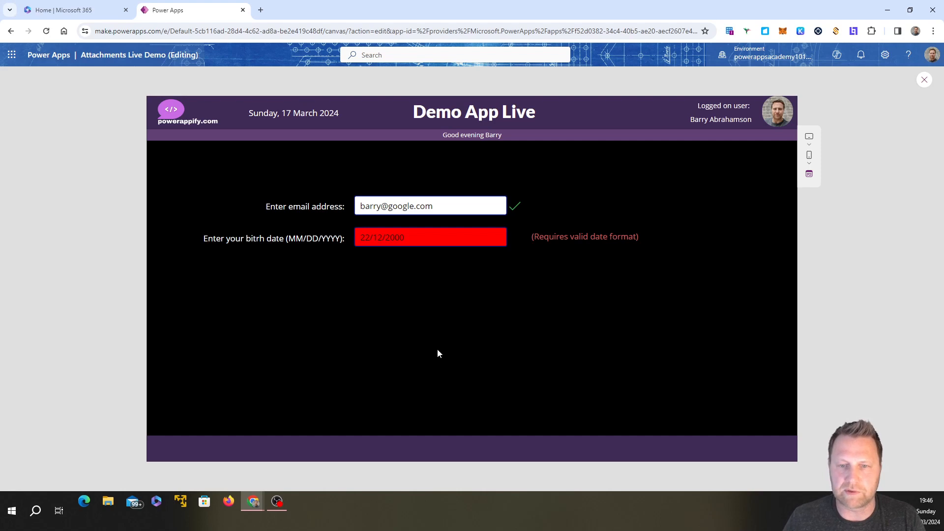
Step: Swap the day and month of the entered birth date to match MM/DD/YYYY and commit the entry
click(371, 237)
key(BackSpace)
key(BackSpace)
text(12)
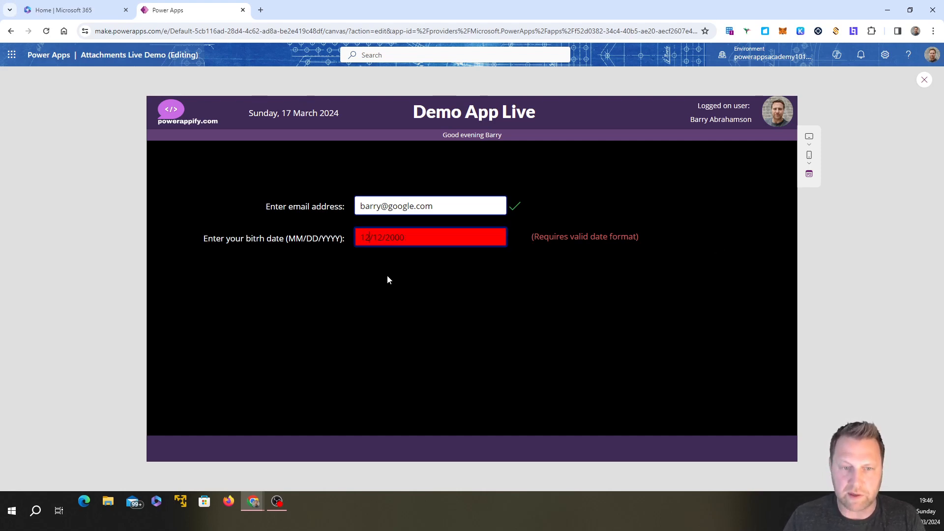
key(BackSpace)
key(BackSpace)
text(22)
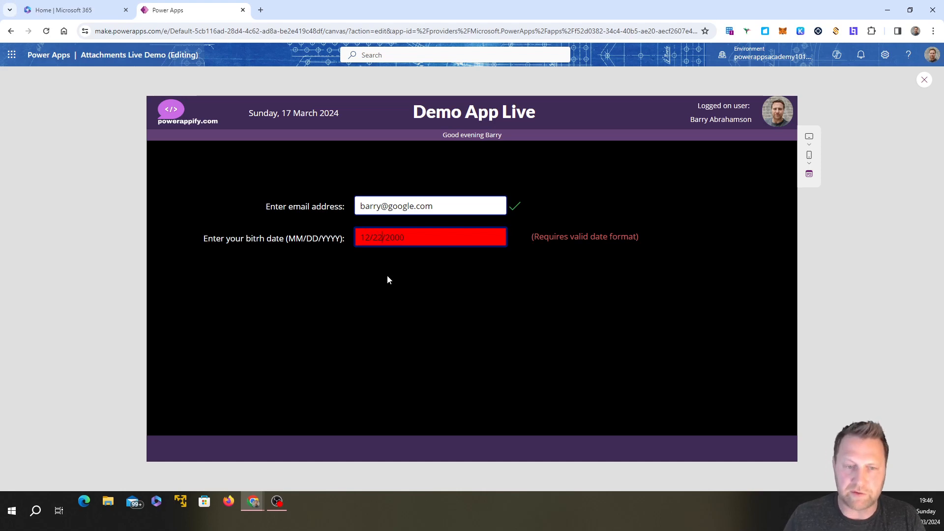
click(496, 276)
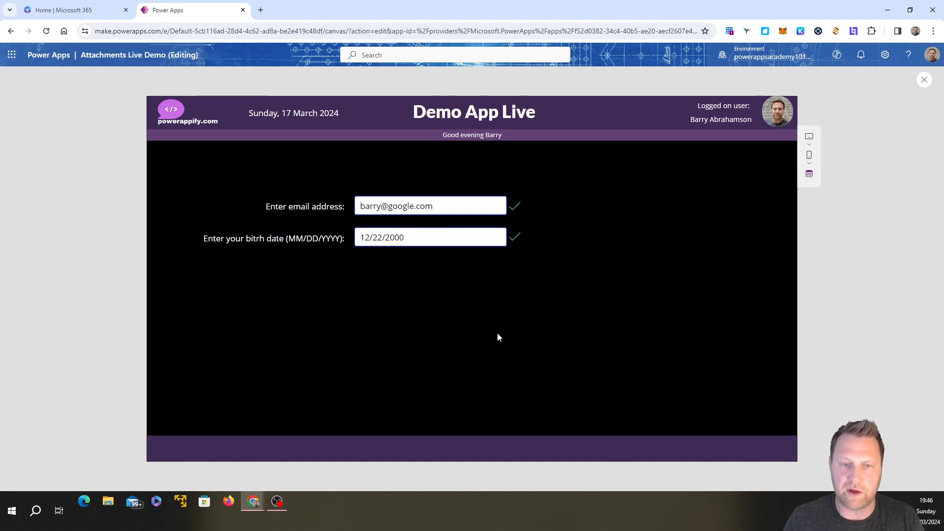